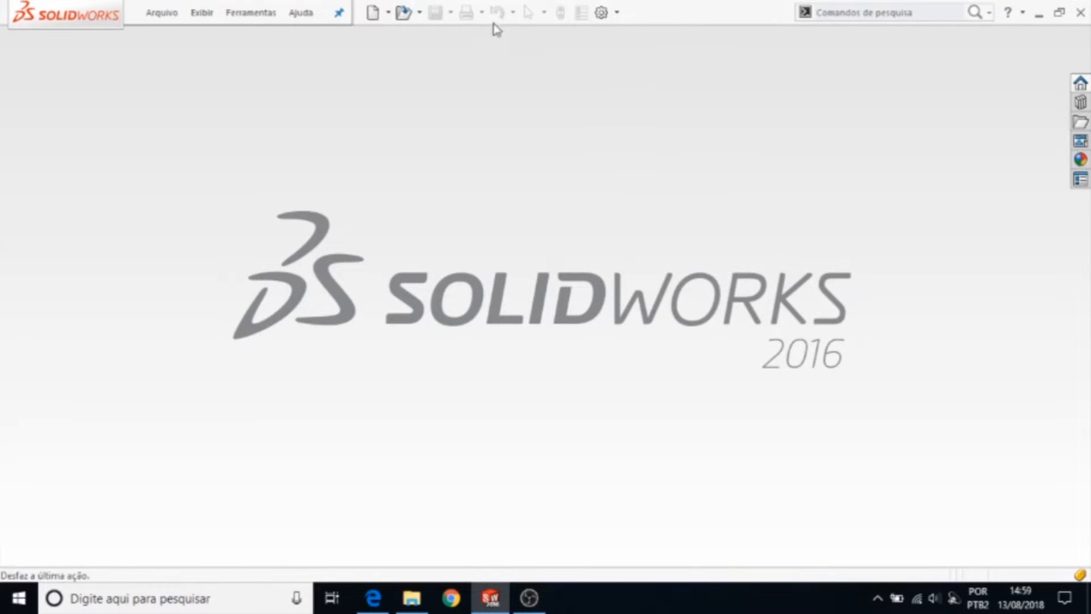
Create a new part document (Peça).
click(374, 14)
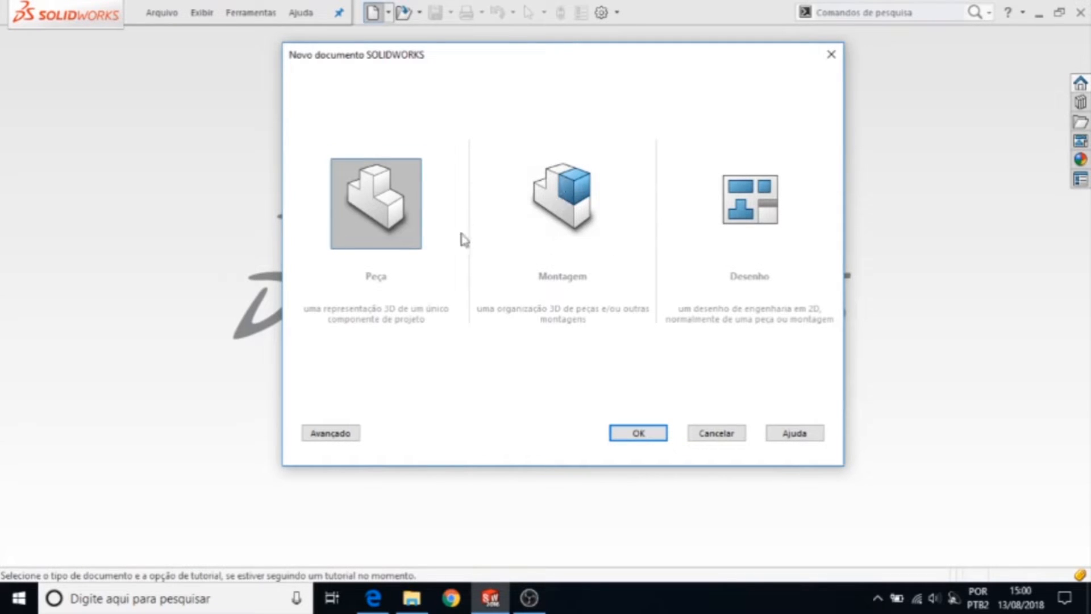
click(638, 433)
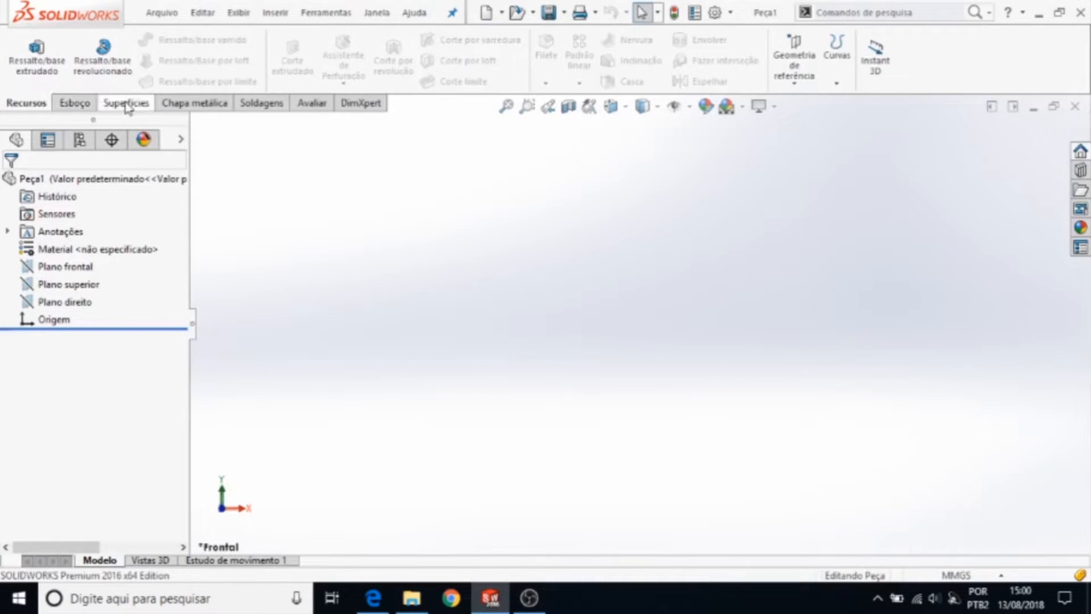
Examine the command sets for features, sketching, surfaces, sheet metal, weldments, evaluation and DimXpert.
click(67, 105)
click(26, 105)
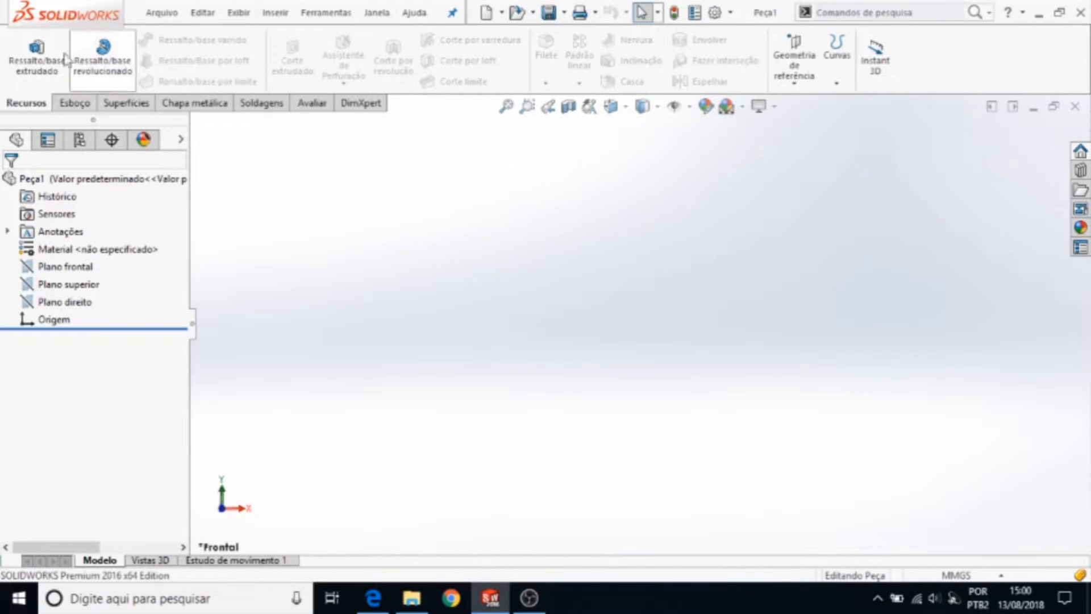
click(70, 103)
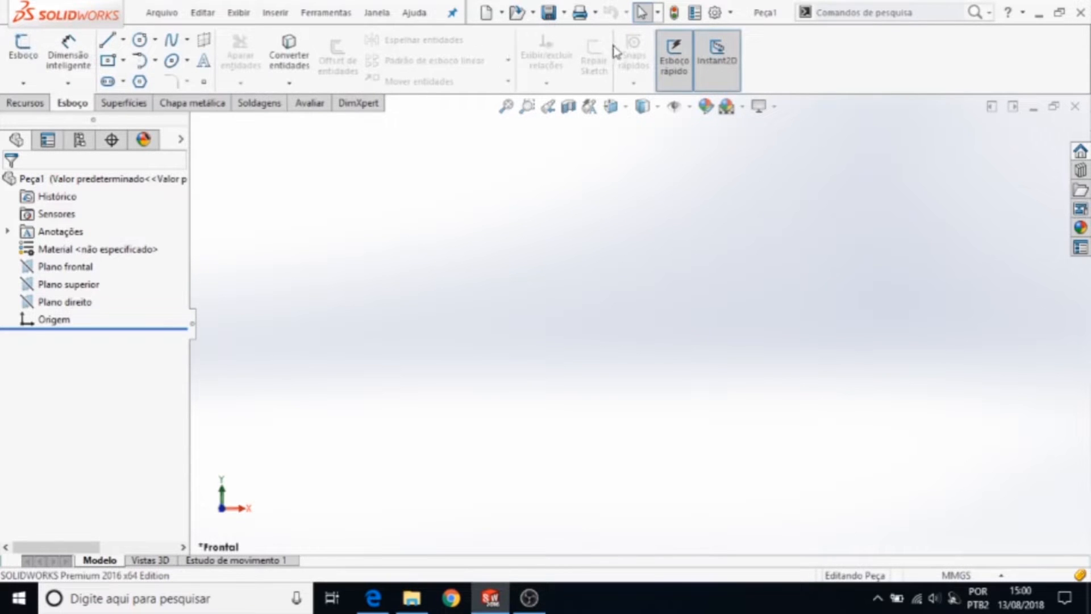
click(125, 104)
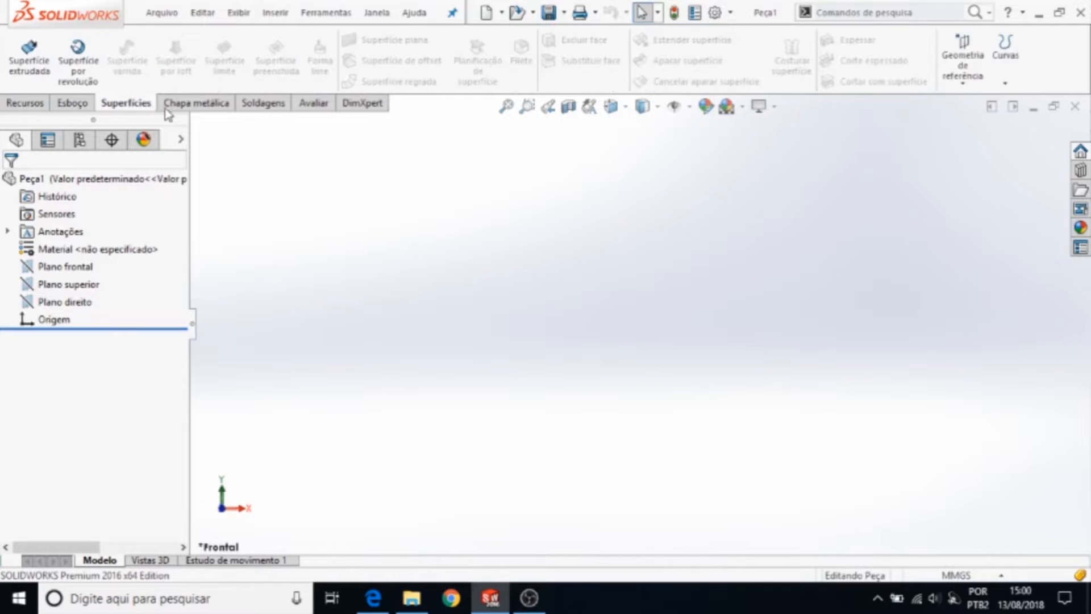
click(206, 105)
click(271, 106)
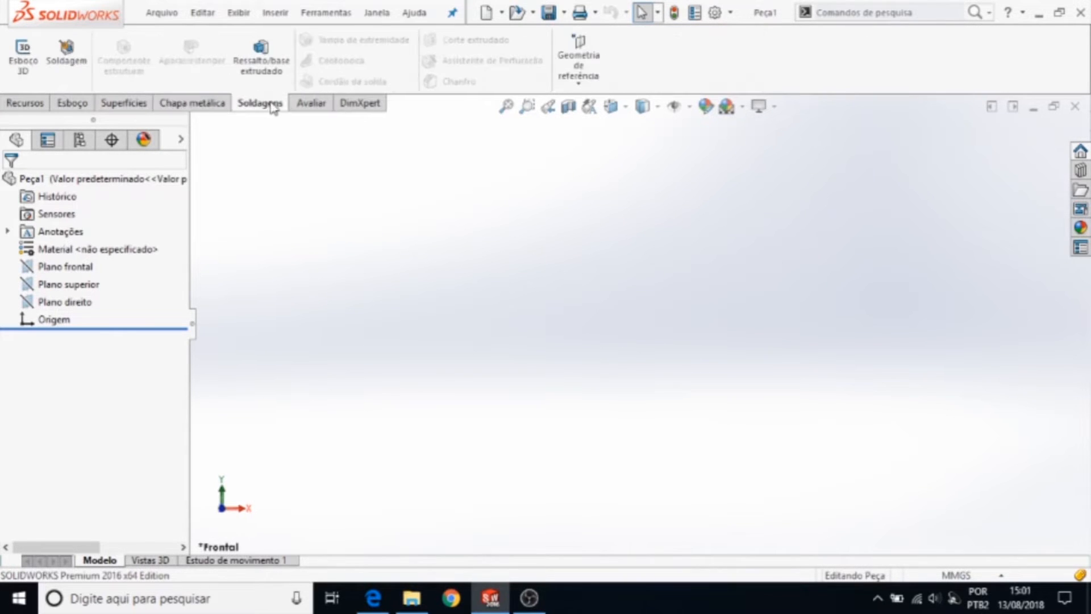
click(312, 105)
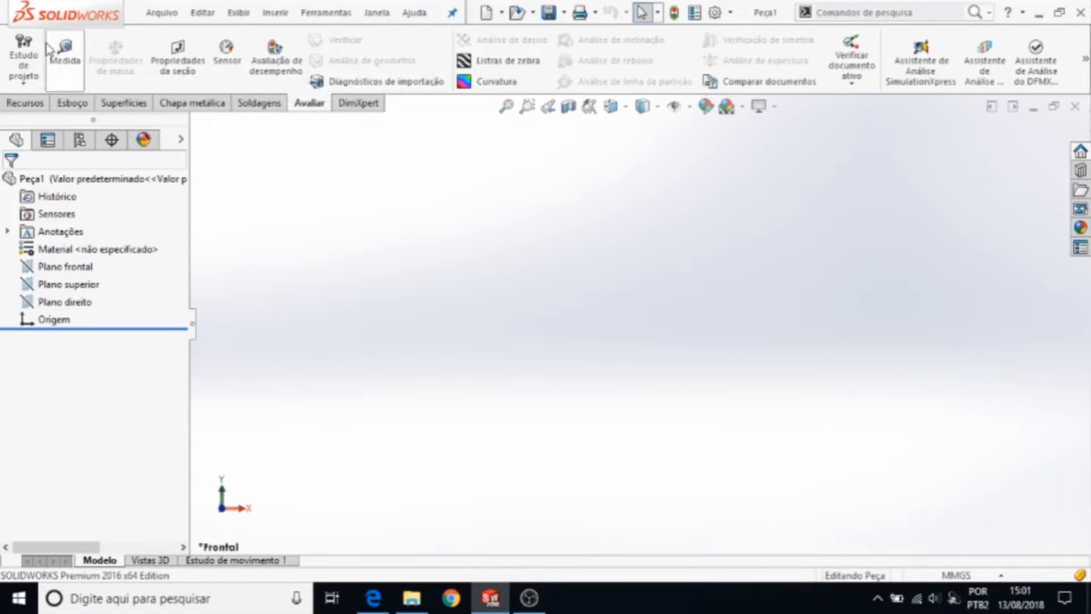
click(360, 104)
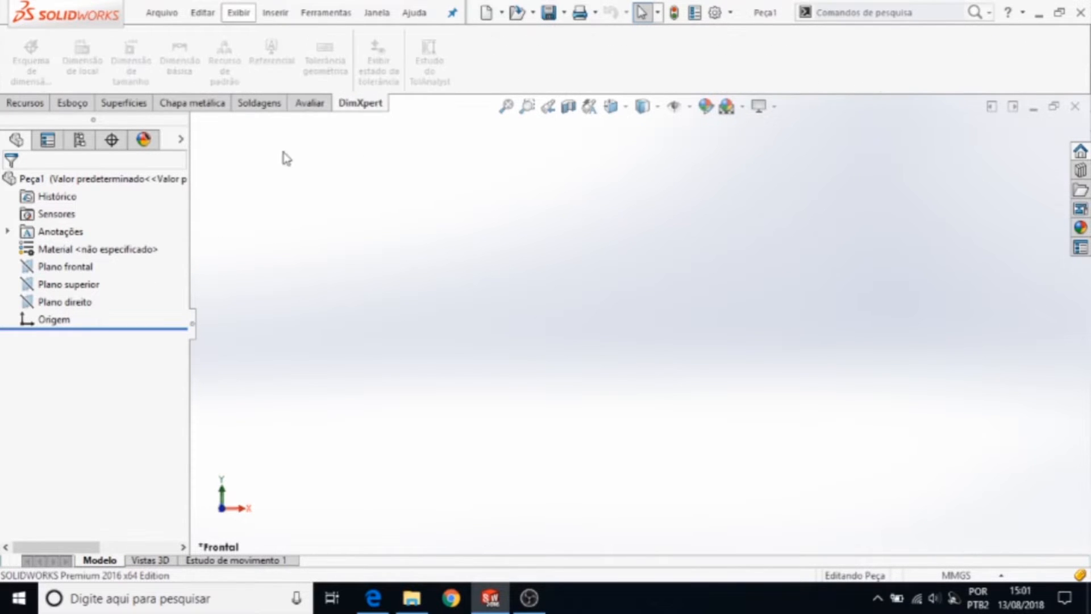
Hide the CommandManager and show it again.
right_click(534, 62)
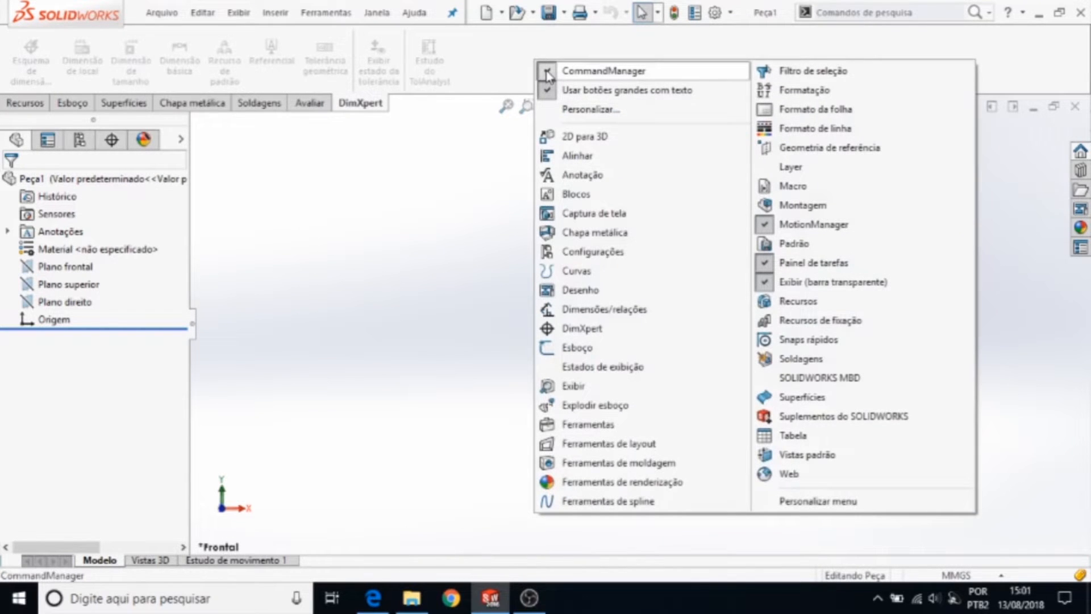
click(548, 71)
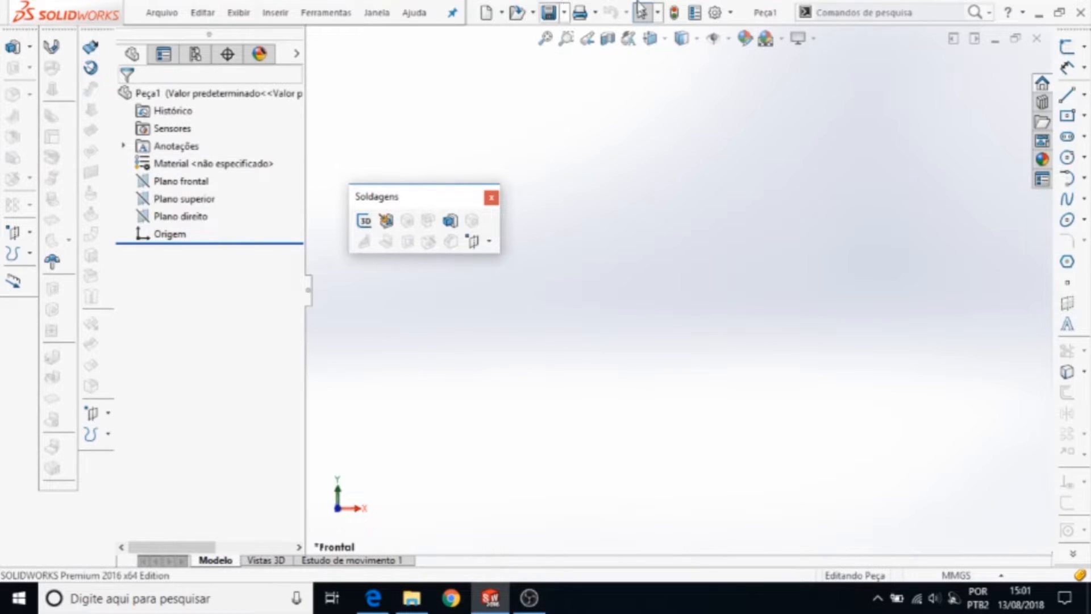
right_click(742, 17)
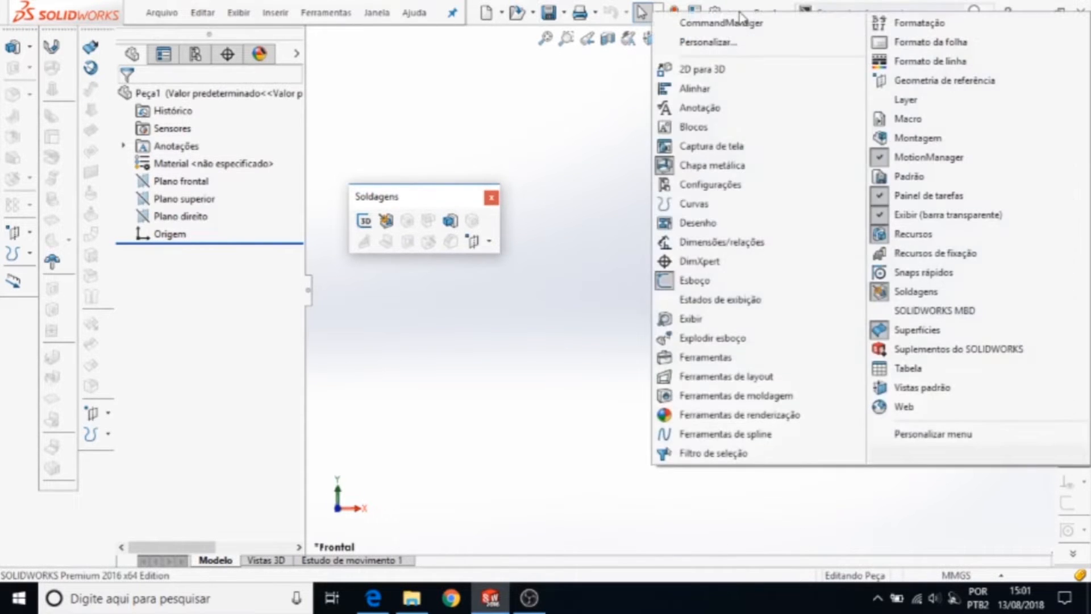
click(690, 22)
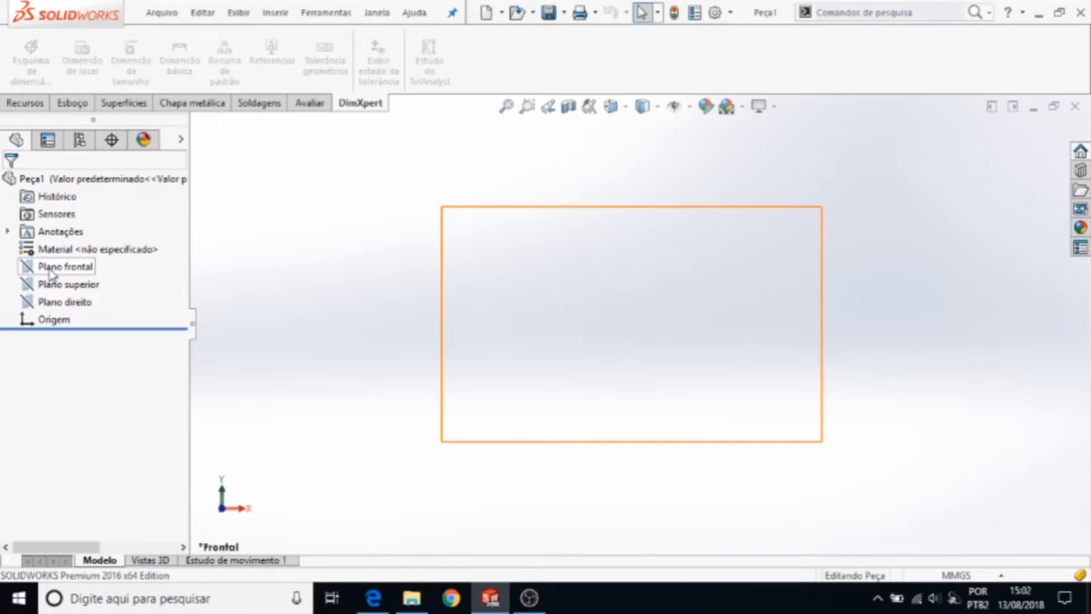
Examine the top plane (Plano superior) and right plane (Plano direito), and set the view to isometric.
click(53, 288)
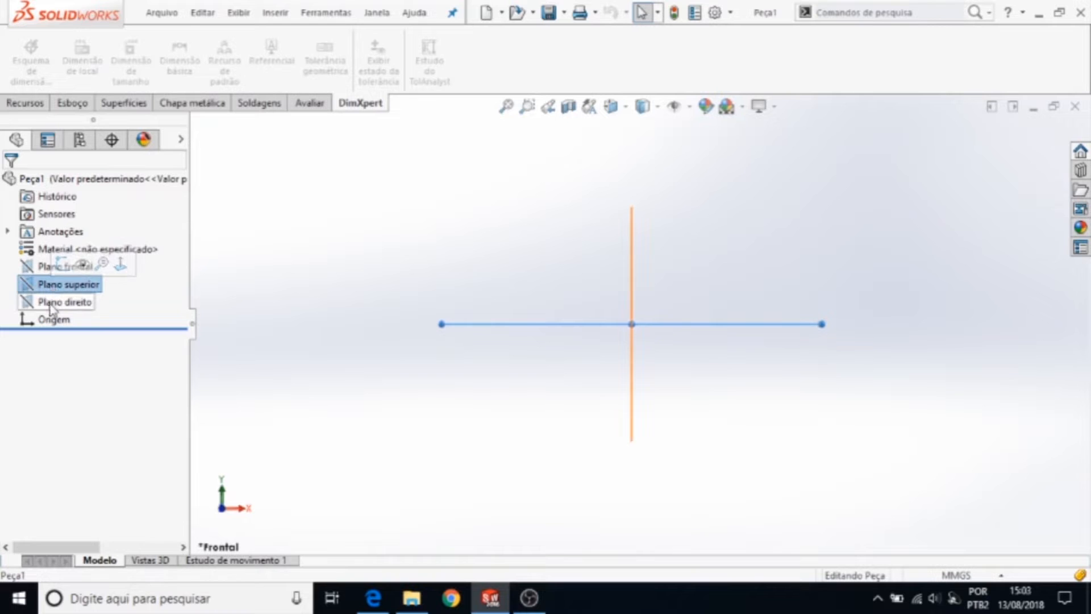
click(52, 305)
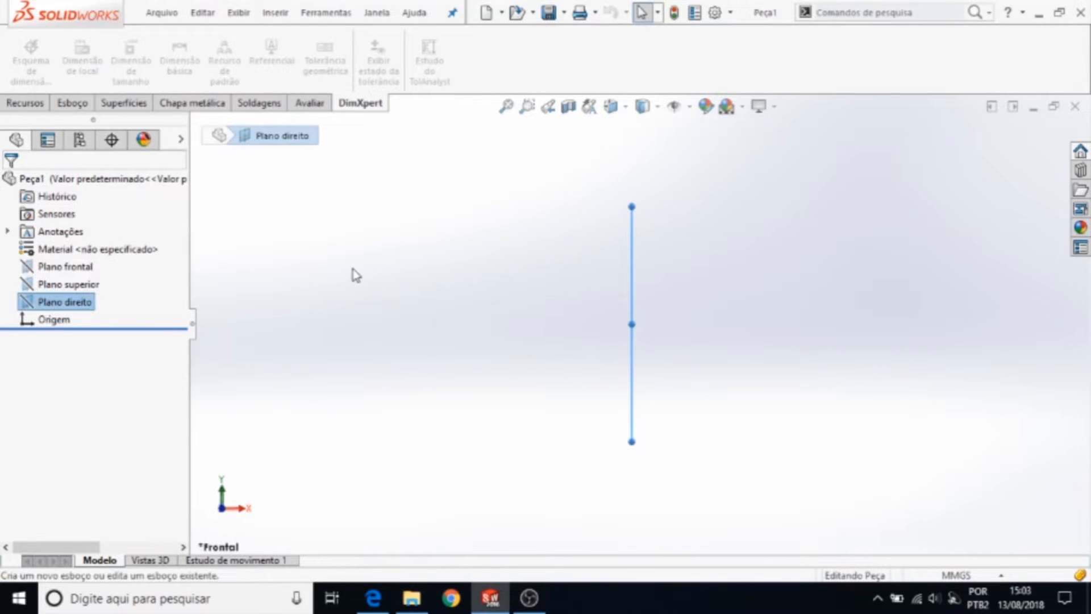
key(space)
click(374, 248)
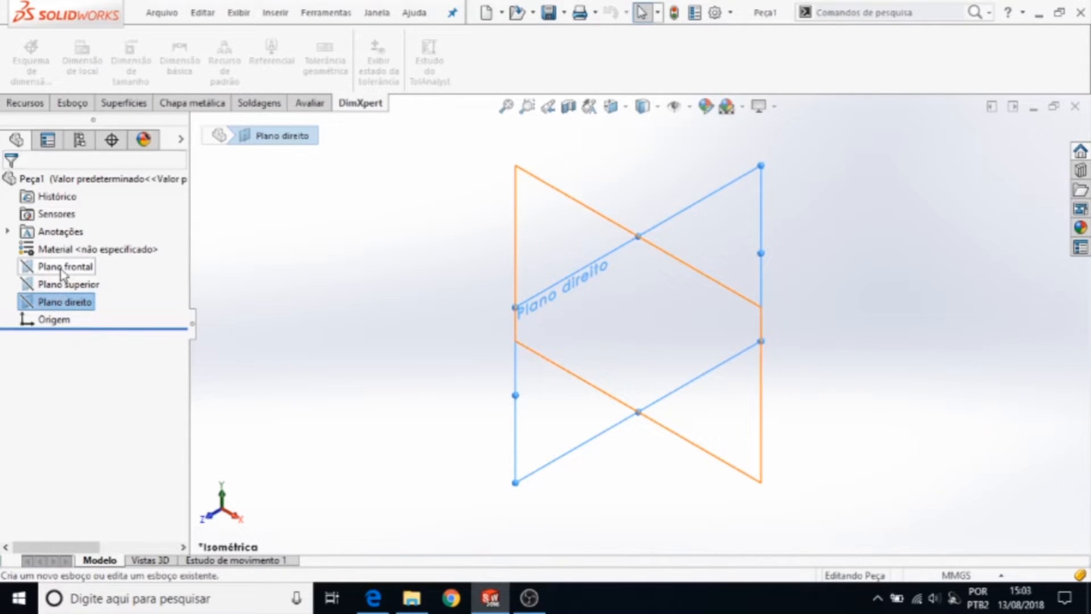
Start a new sketch on the right plane (Plano direito).
click(68, 304)
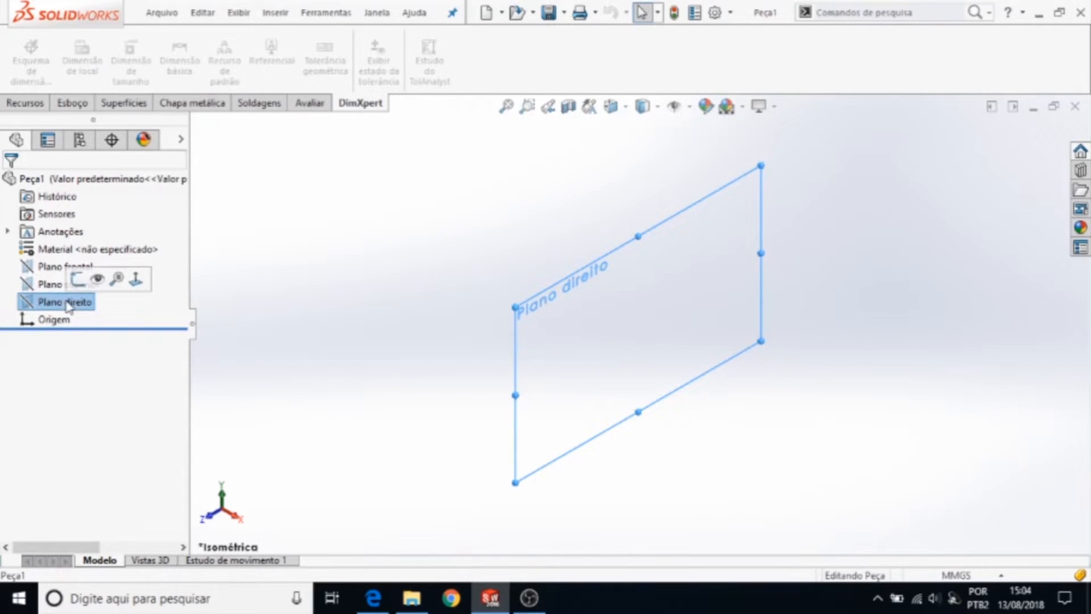
click(29, 305)
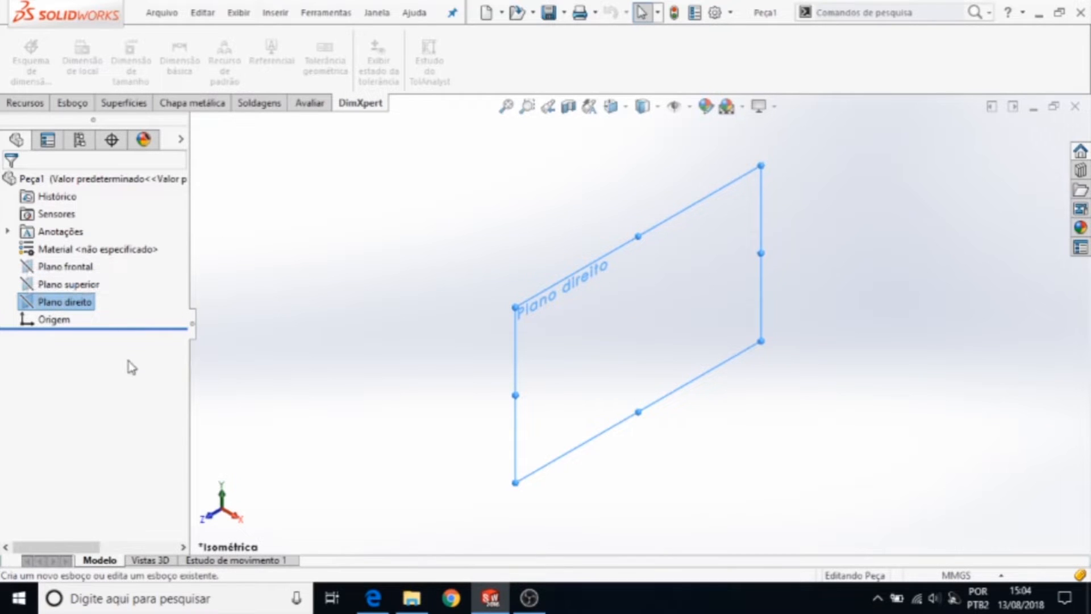
click(70, 303)
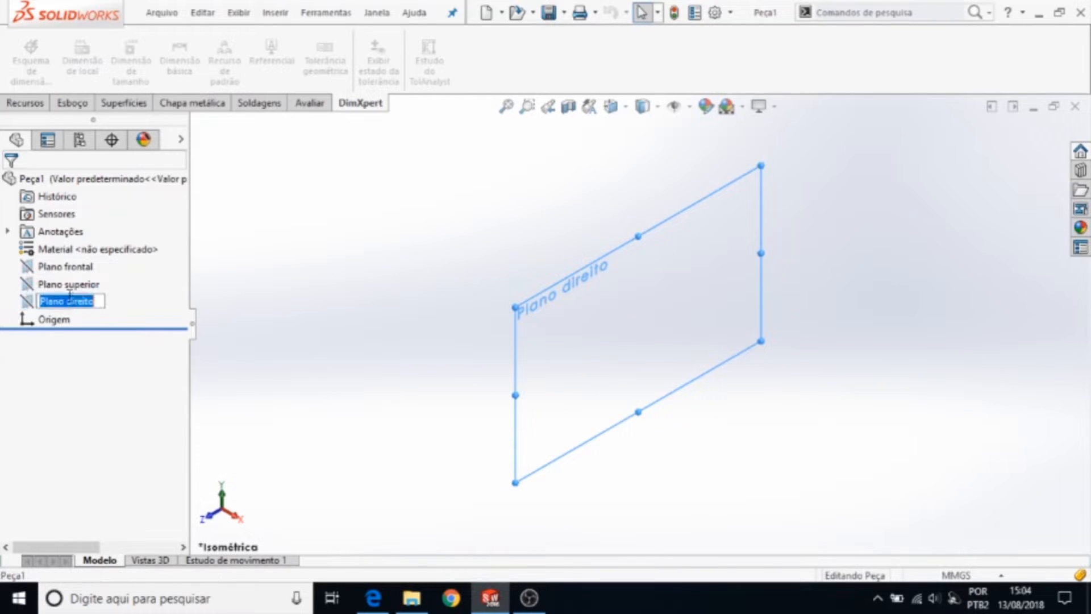
click(32, 306)
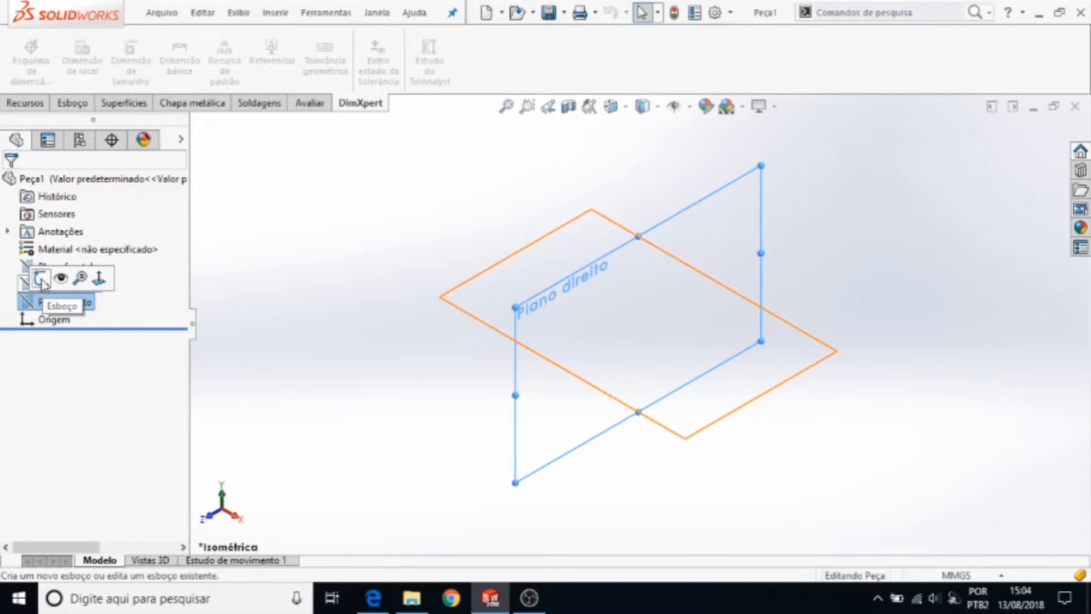
click(72, 103)
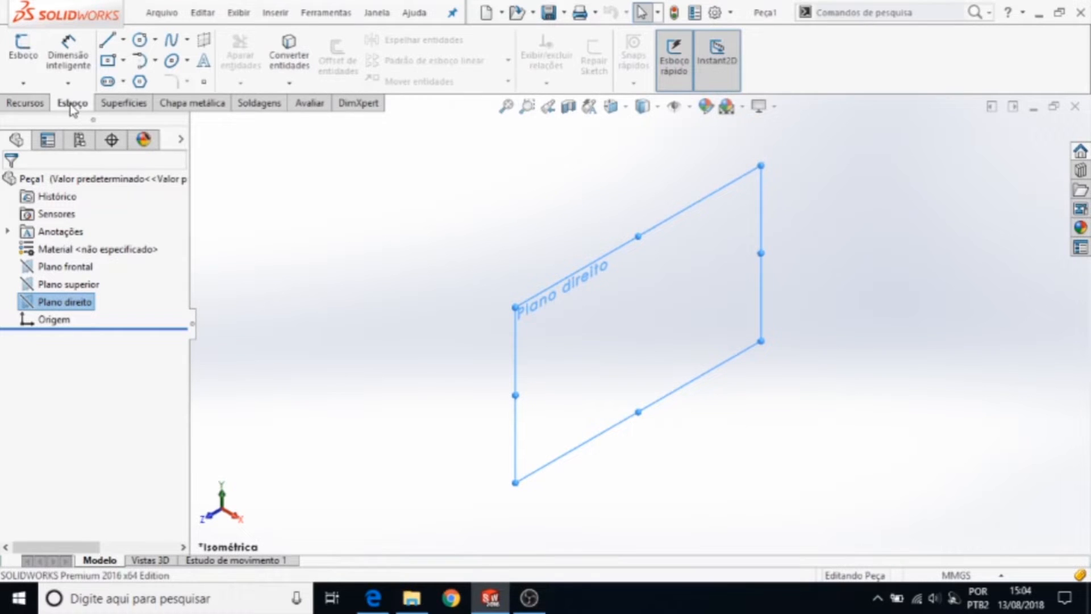
click(25, 55)
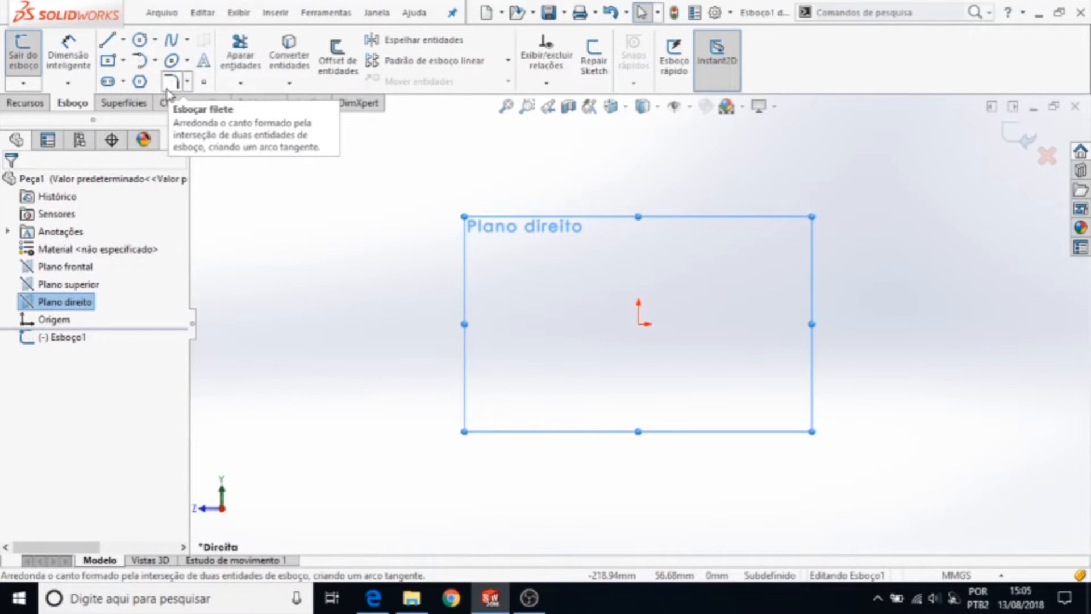
Examine the available variants of the line, rectangle, circle and arc sketch tools.
click(124, 41)
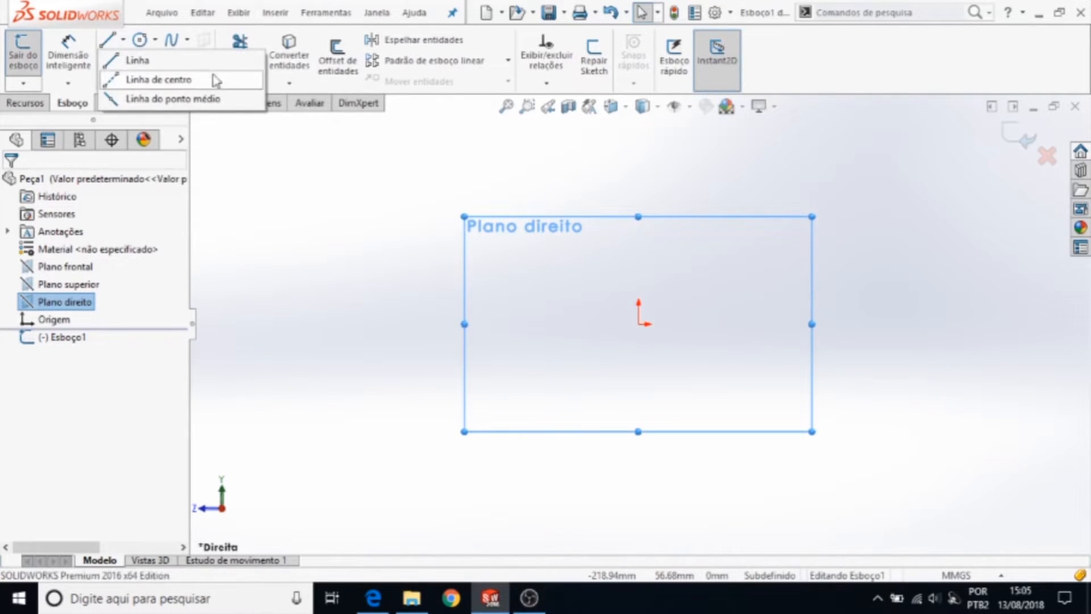
click(123, 59)
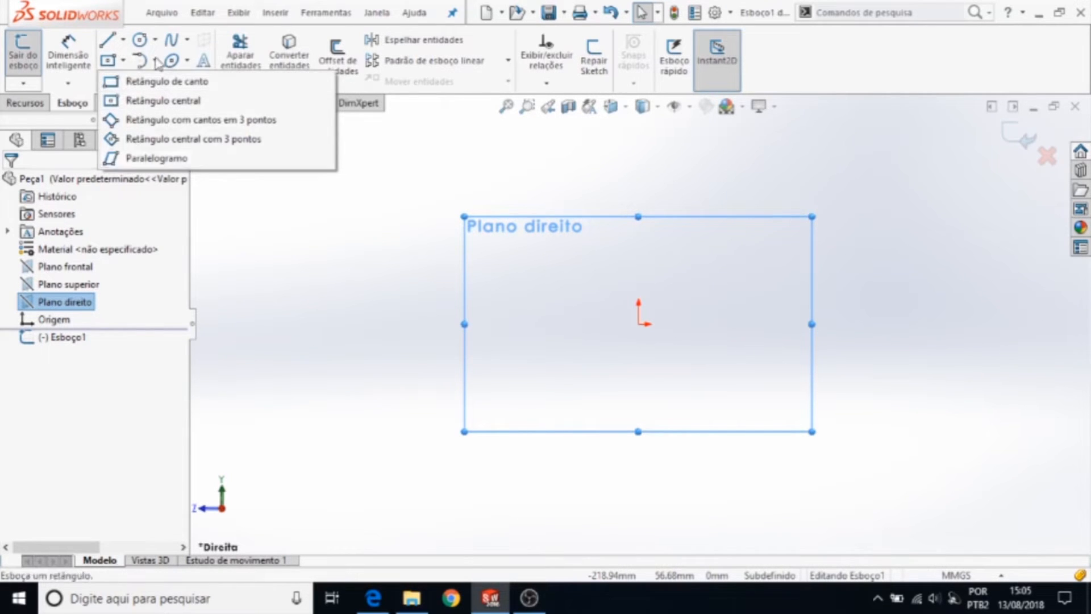
click(156, 39)
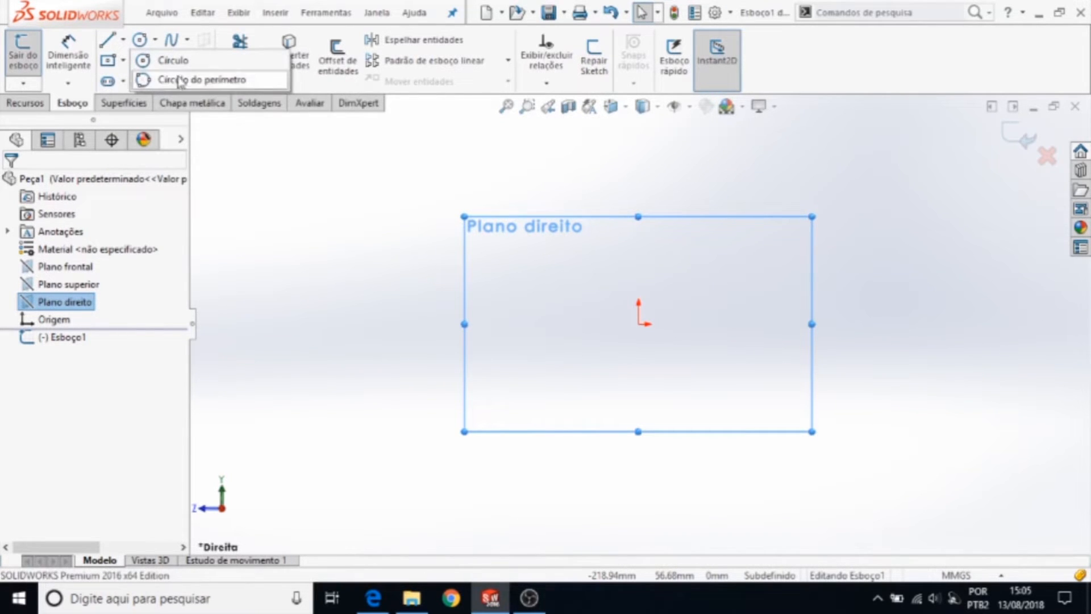
mouse_move(221, 50)
mouse_move(156, 66)
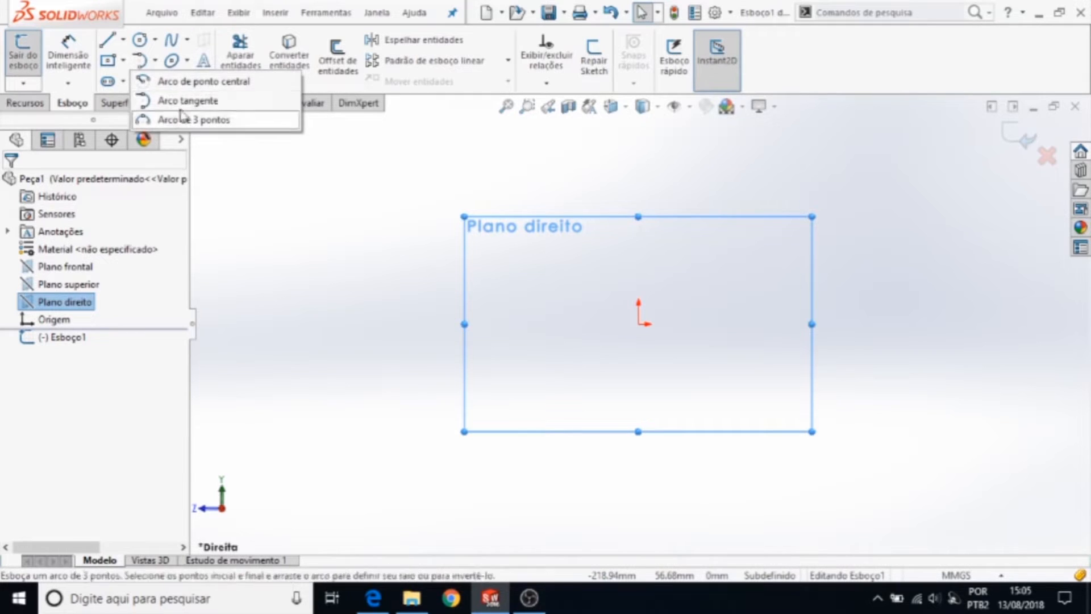
mouse_move(112, 64)
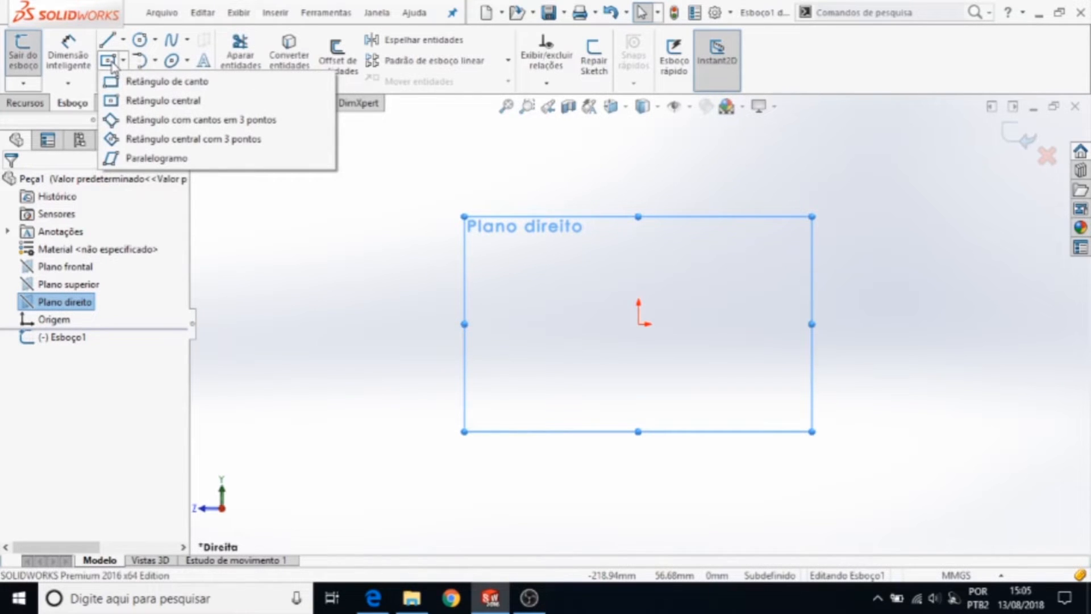
Compare the rectangle types: corner, center, 3-point corner, 3-point center and parallelogram.
click(109, 61)
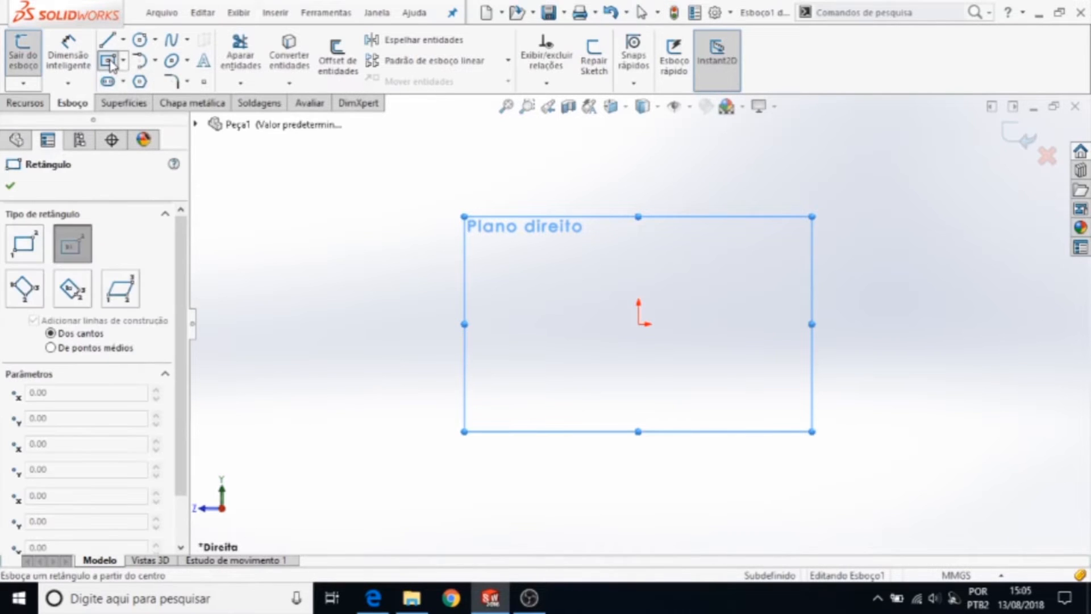
click(26, 253)
click(24, 288)
click(72, 288)
click(120, 288)
click(76, 249)
click(25, 244)
click(25, 288)
click(72, 288)
click(120, 288)
click(73, 245)
click(25, 245)
click(25, 289)
click(72, 288)
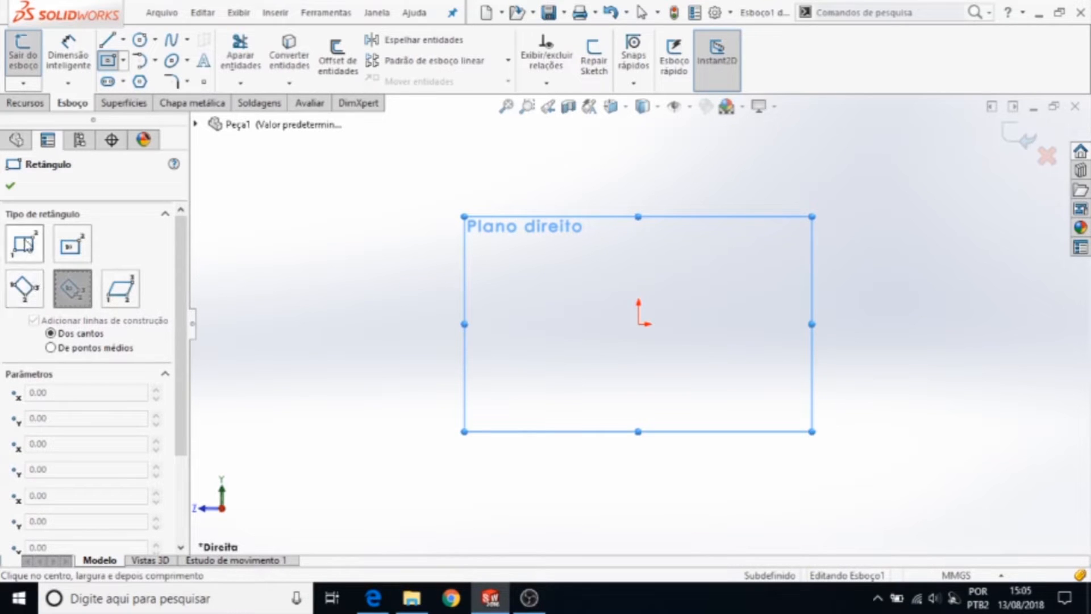
click(41, 250)
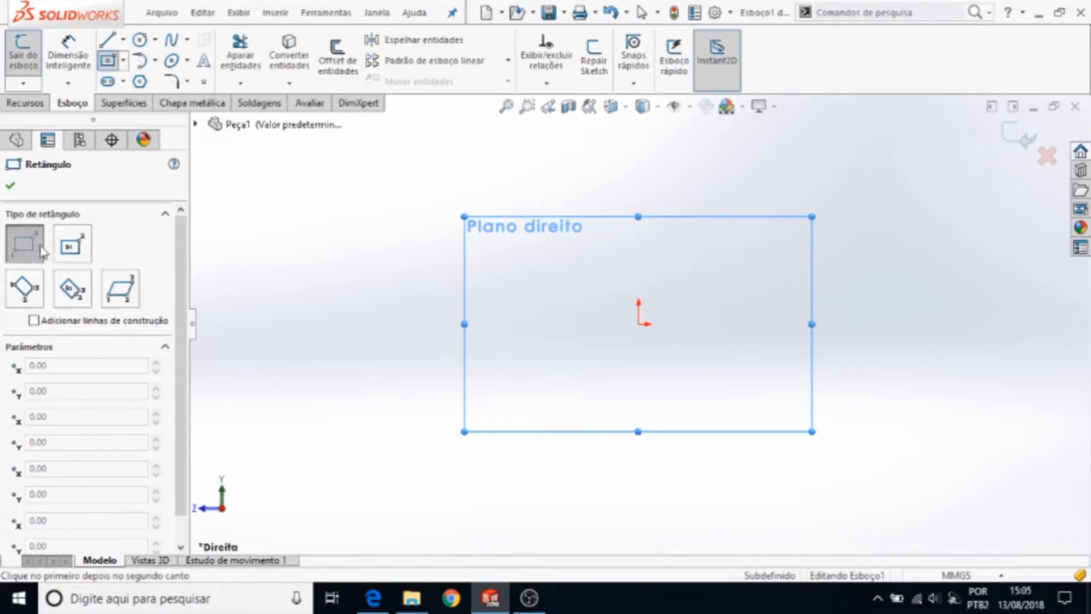
Sketch a center rectangle about 297 mm wide and 51 mm high, centred on the origin.
click(72, 245)
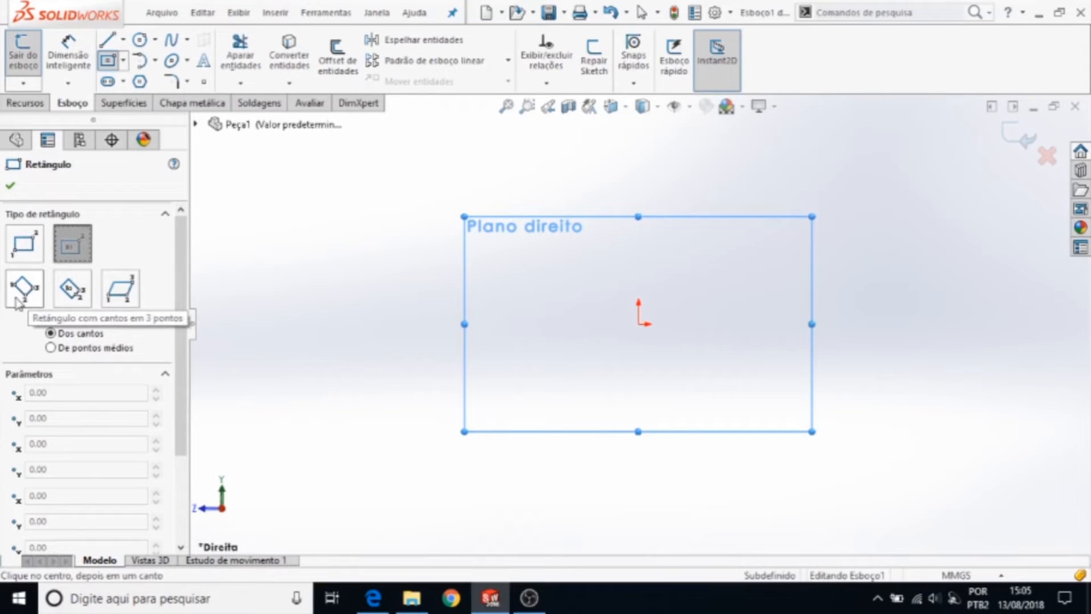
click(72, 262)
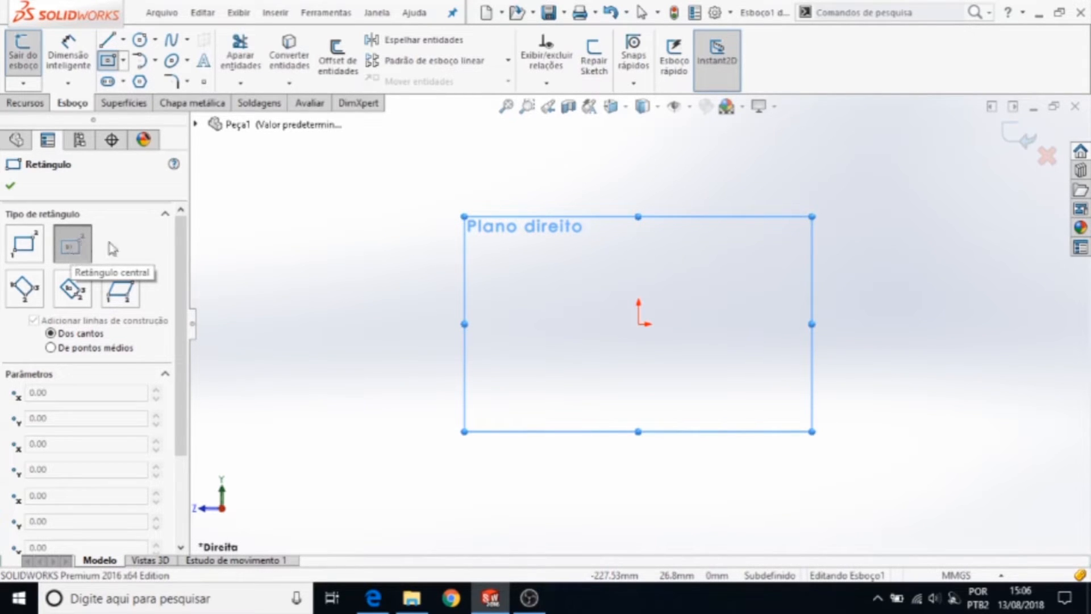
click(638, 324)
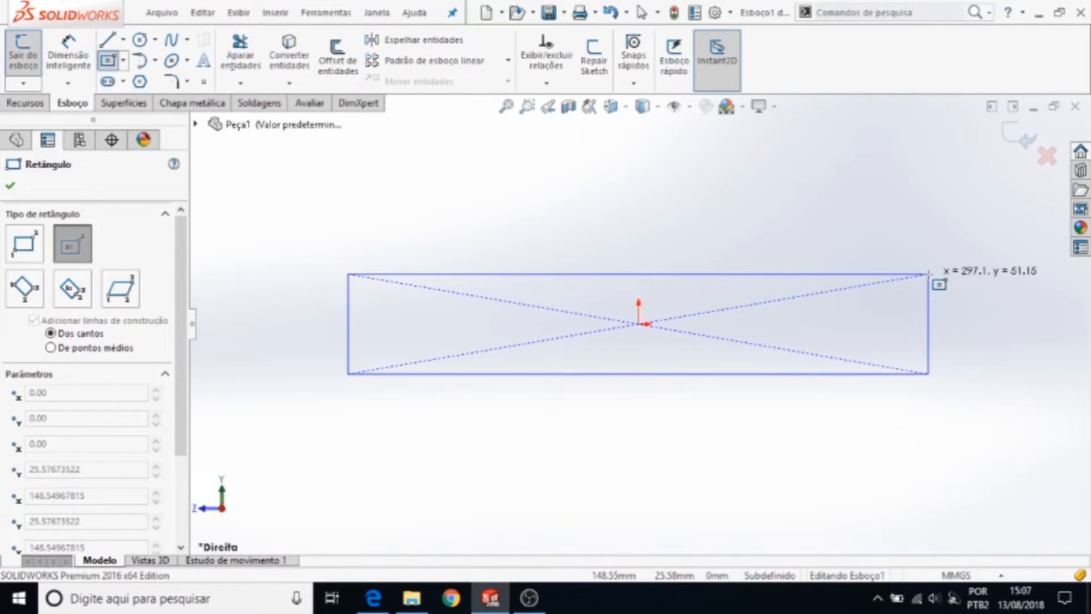
click(929, 274)
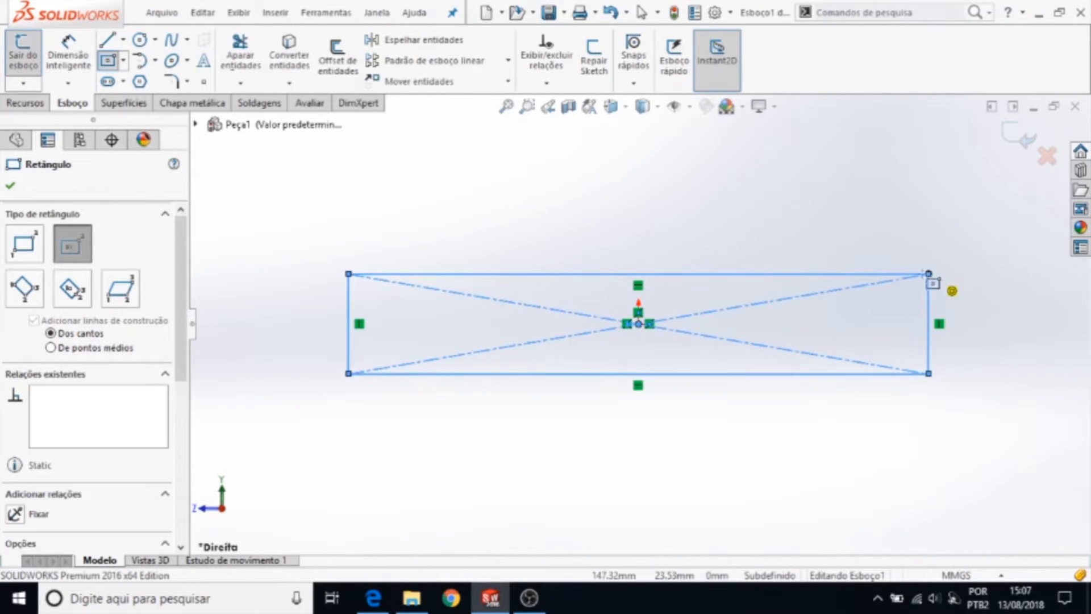
key(Escape)
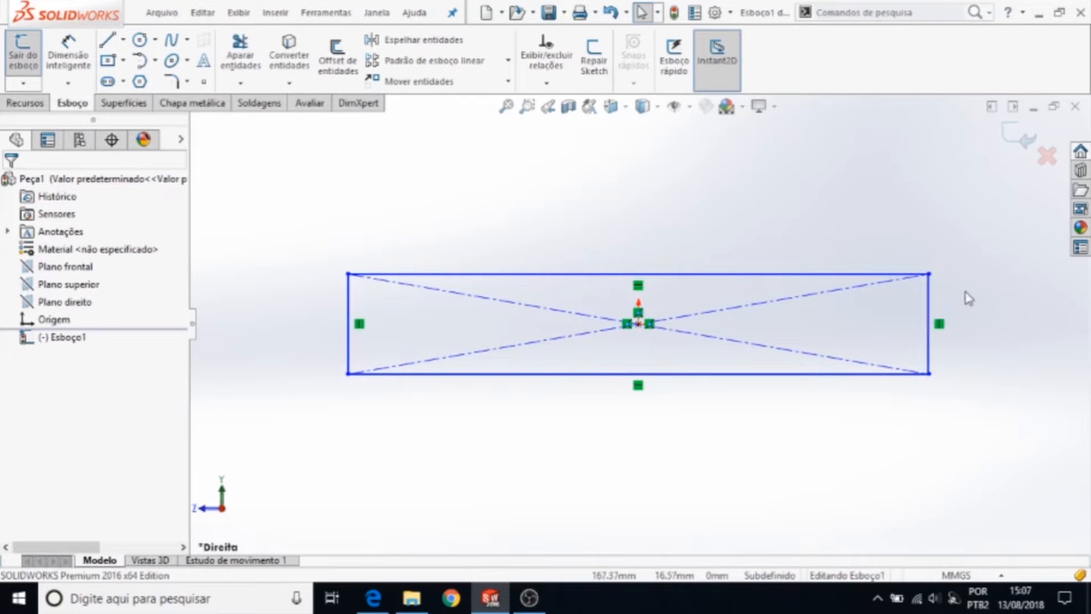
Try a Horizontal relation on the rectangle's right vertical side and delete that conflicting relation.
click(931, 302)
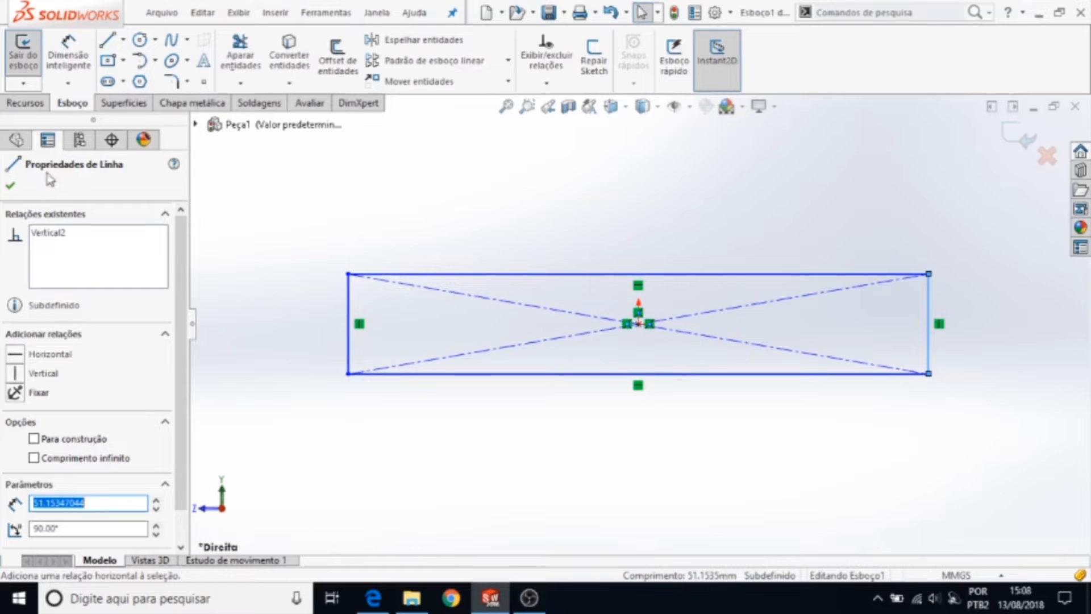
click(21, 362)
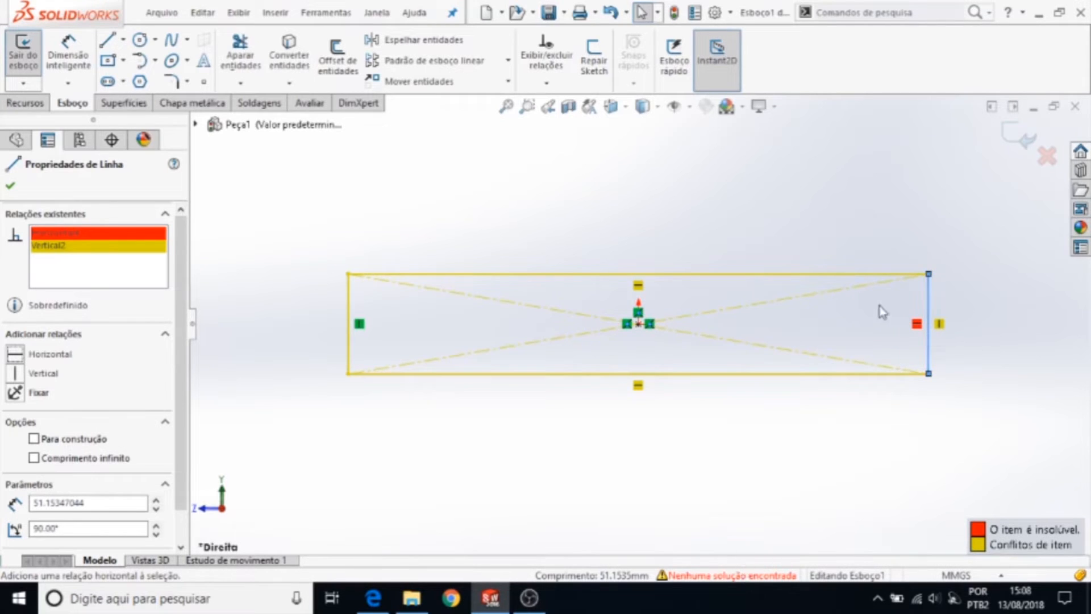
click(916, 331)
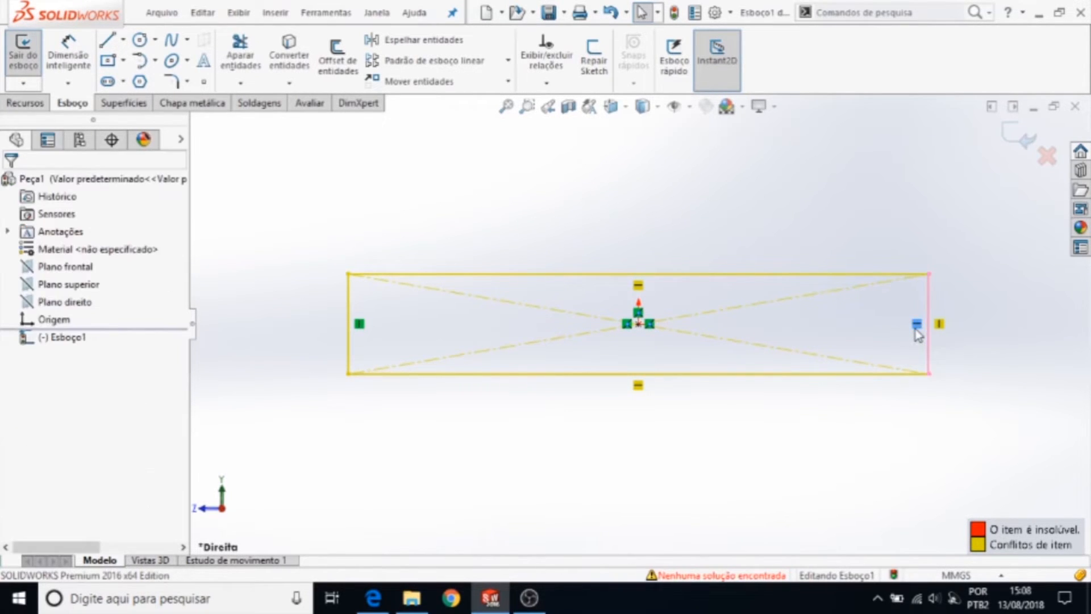
key(Delete)
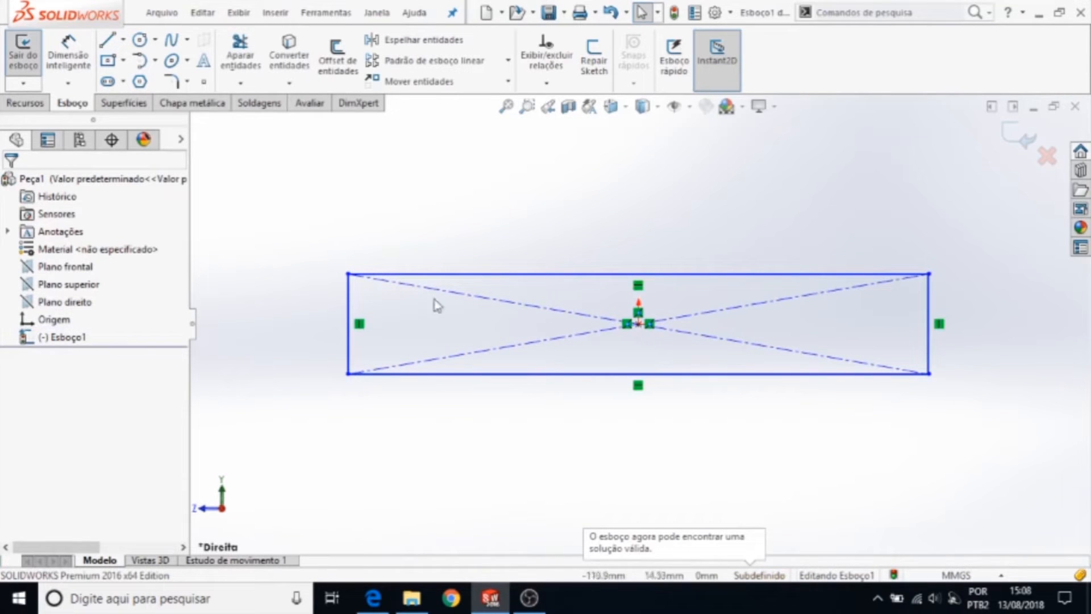
Resize the underdefined rectangle freehand by moving its sides and corner, making it about 159 mm high.
drag(537, 275, 536, 191)
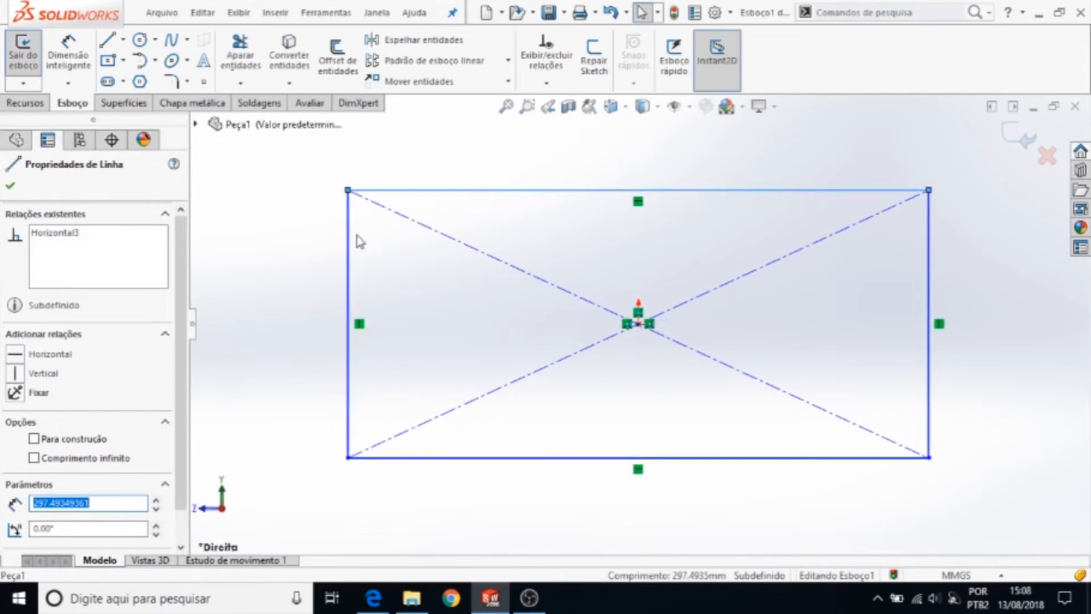
mouse_move(349, 191)
mouse_down()
mouse_move(584, 289)
mouse_move(547, 236)
mouse_move(483, 204)
mouse_move(326, 236)
mouse_move(336, 338)
mouse_move(344, 187)
mouse_up()
drag(345, 264, 426, 313)
mouse_move(574, 189)
mouse_down()
mouse_move(584, 319)
mouse_move(585, 173)
mouse_up()
drag(423, 393, 373, 404)
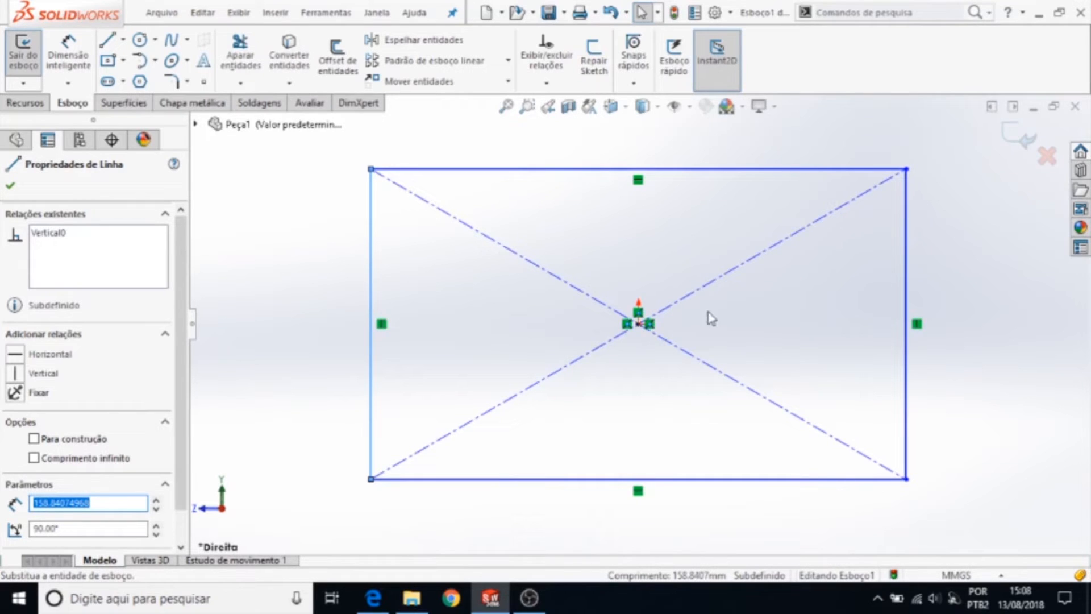
key(f)
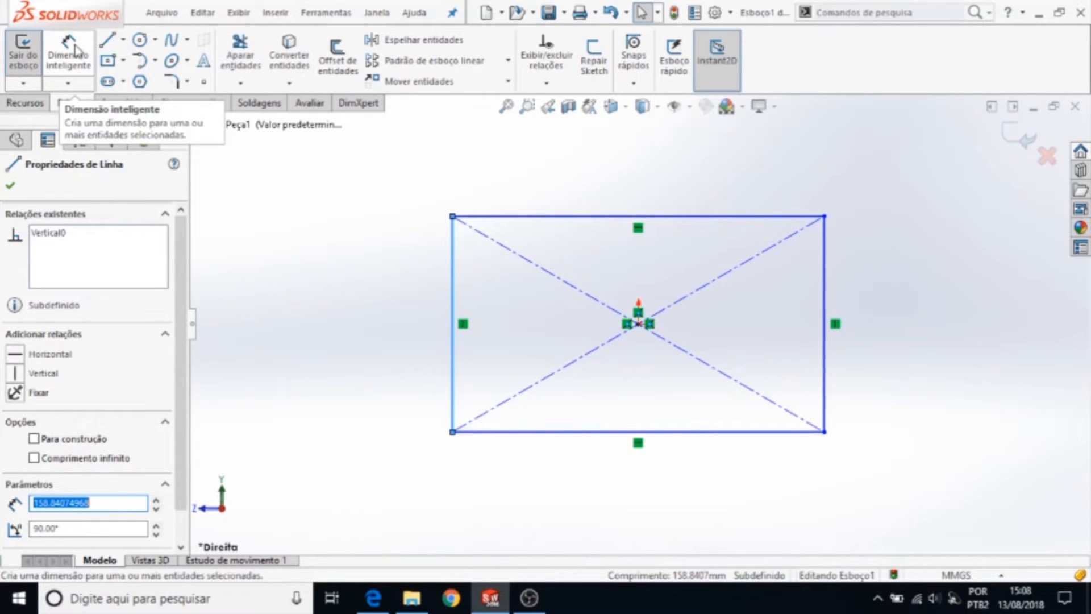
click(77, 50)
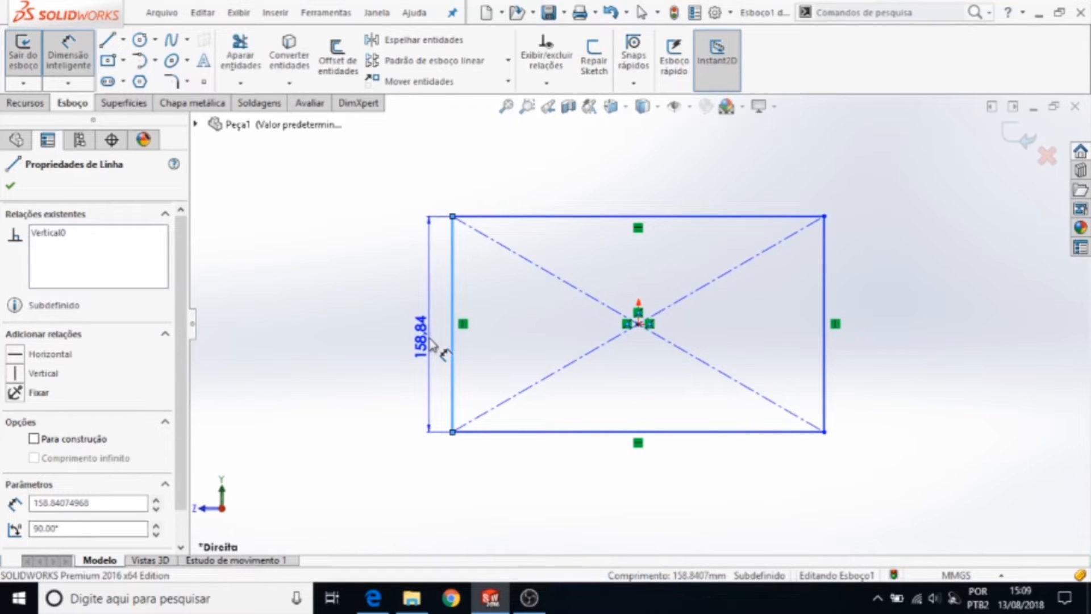
key(Escape)
key(Escape)
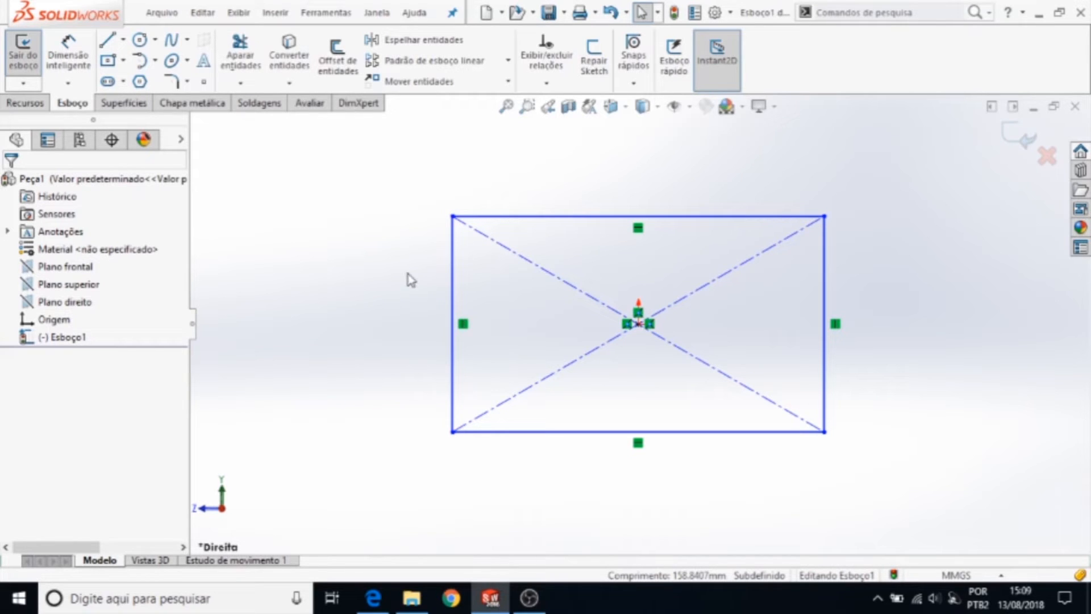
Dimension the rectangle's left vertical side to 50 mm with Smart Dimension.
click(68, 56)
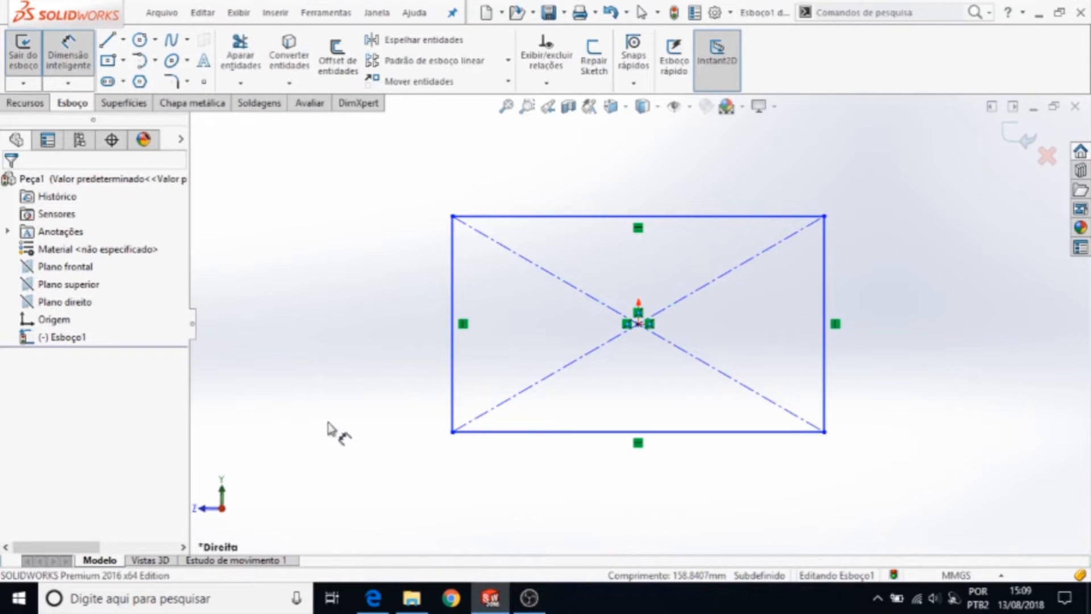
click(454, 367)
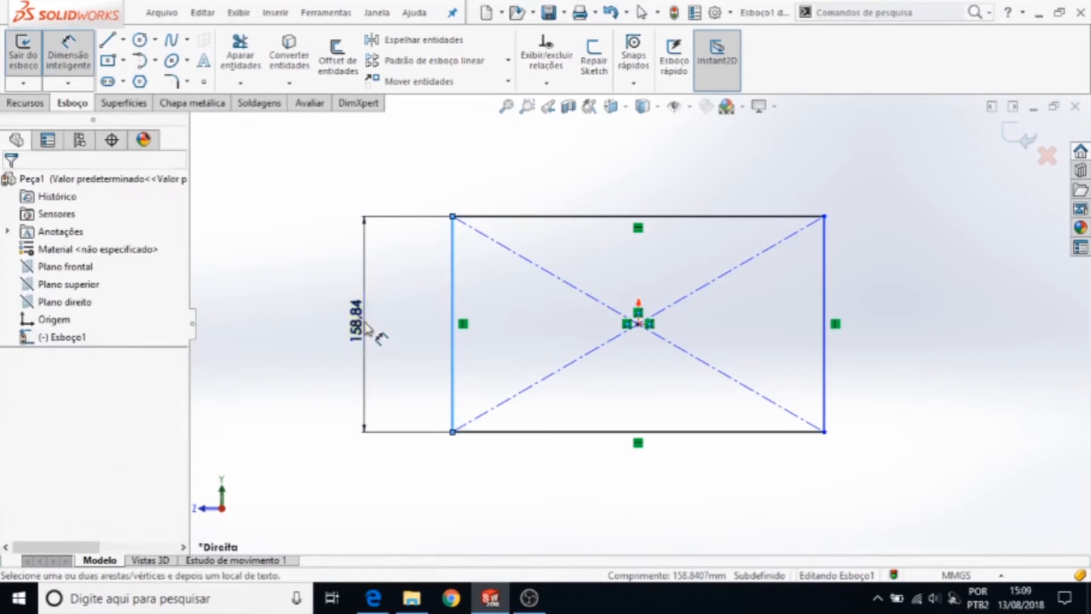
click(364, 328)
text(50)
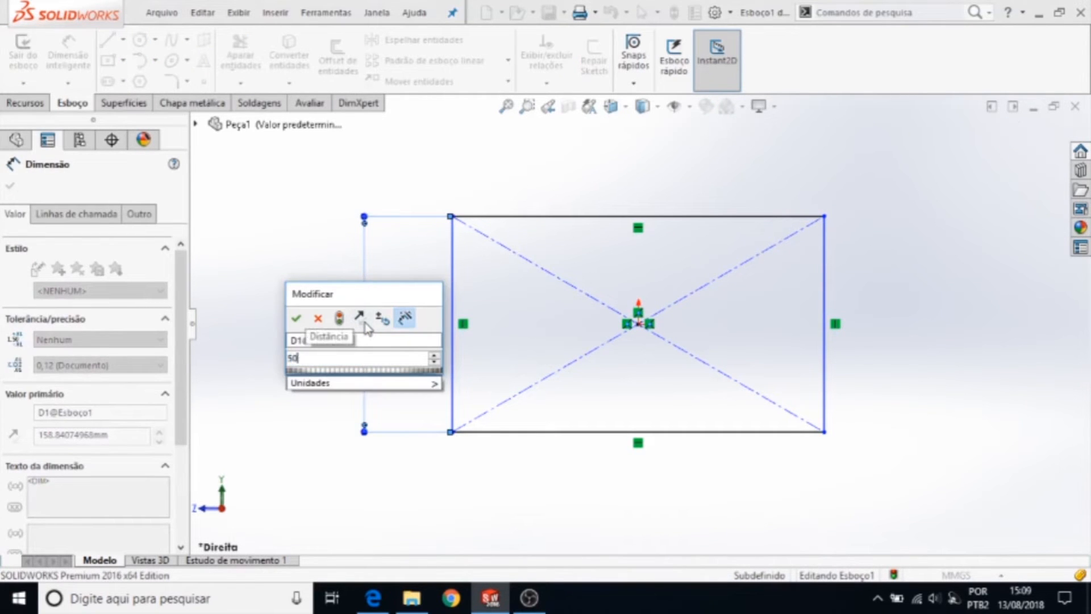
key(Return)
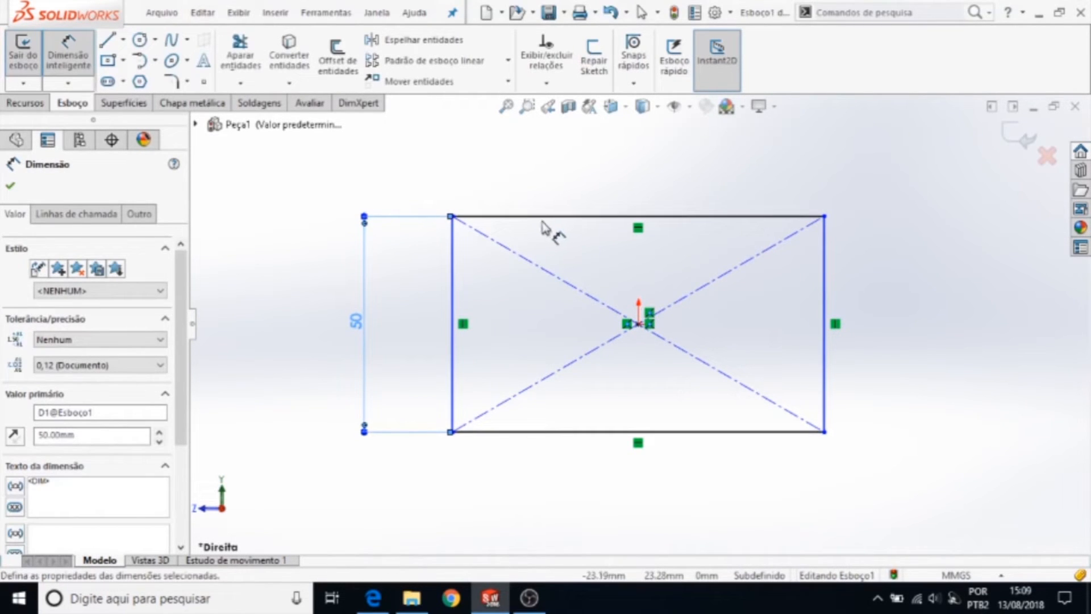
Dimension the rectangle's upper horizontal side to 50 mm so the sketch becomes a square.
click(547, 223)
click(563, 165)
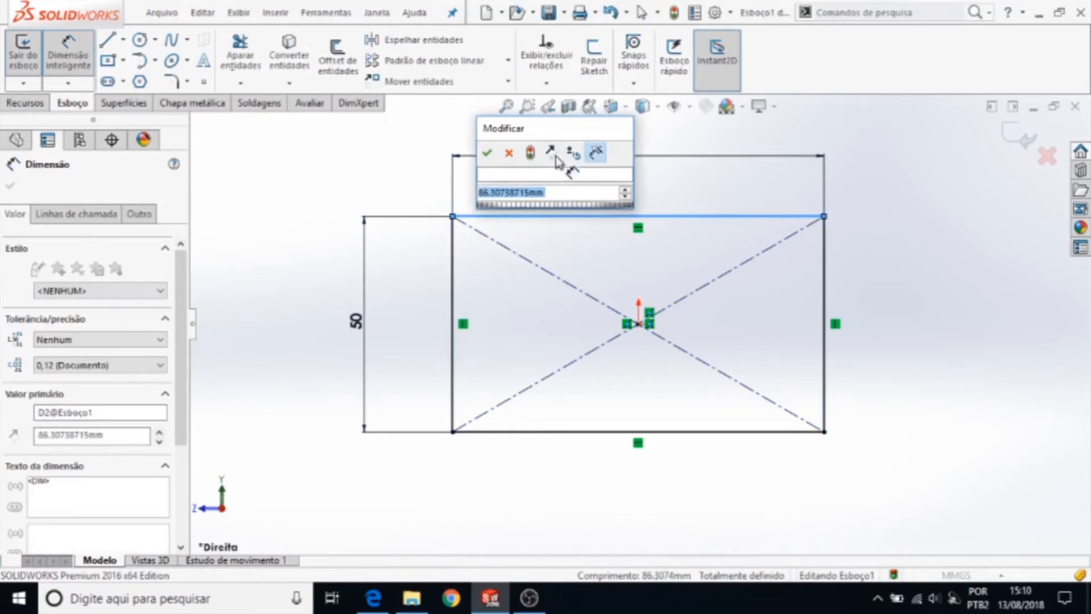
text(50)
key(Return)
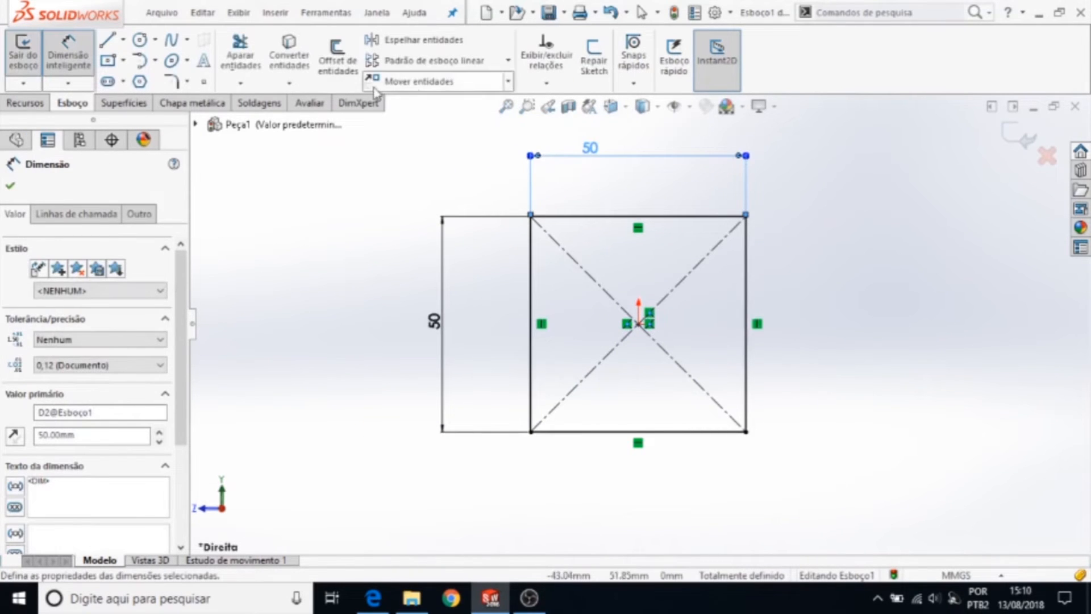
key(f)
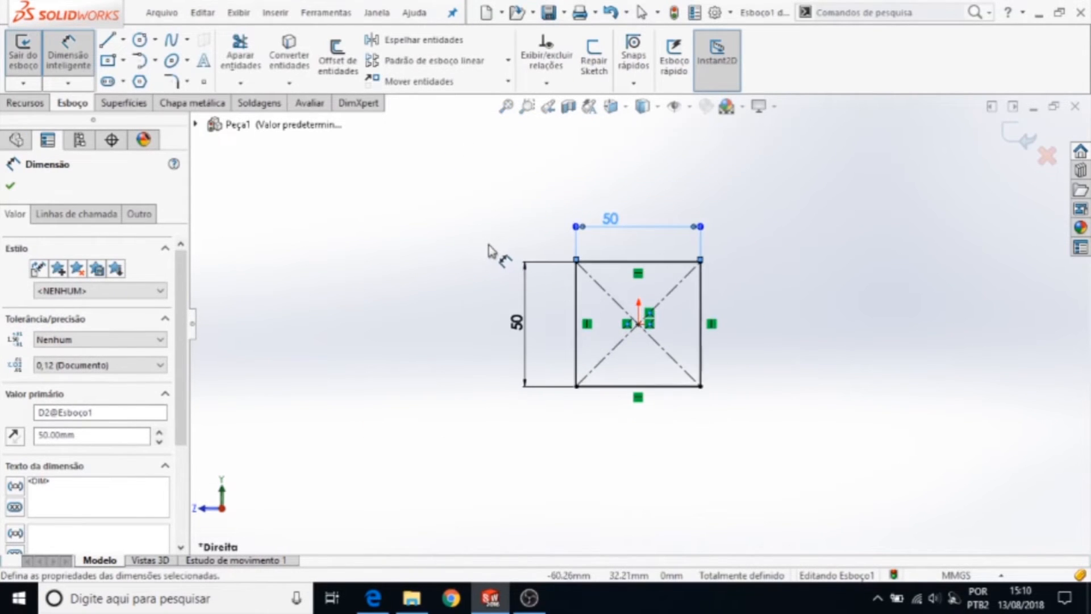
Start a boss extrusion of the square sketch in isometric view and set its blind depth to 50 mm.
key(space)
drag(440, 175, 370, 176)
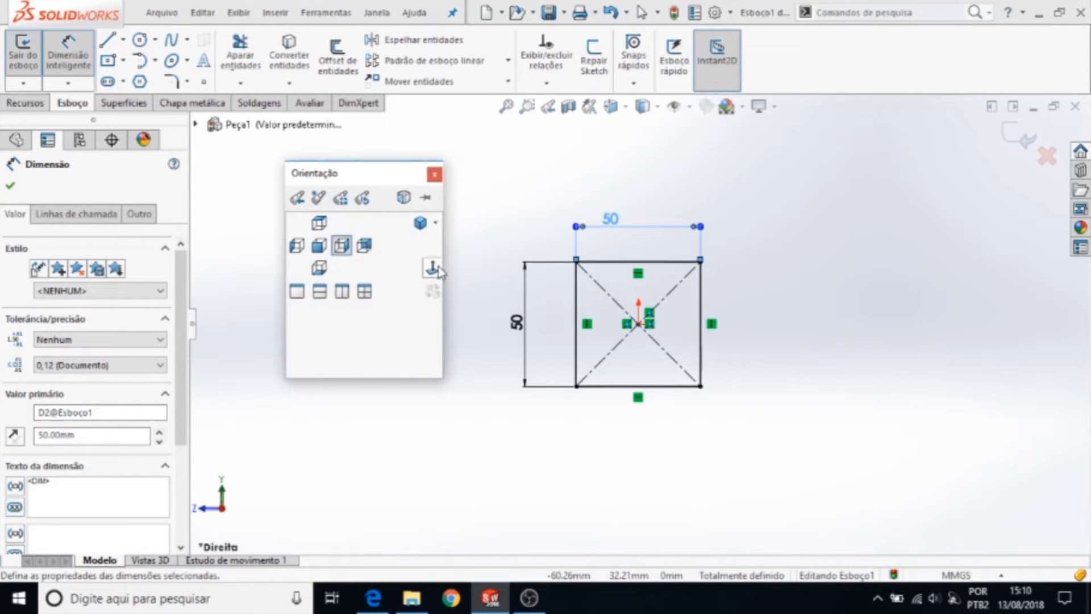
click(419, 226)
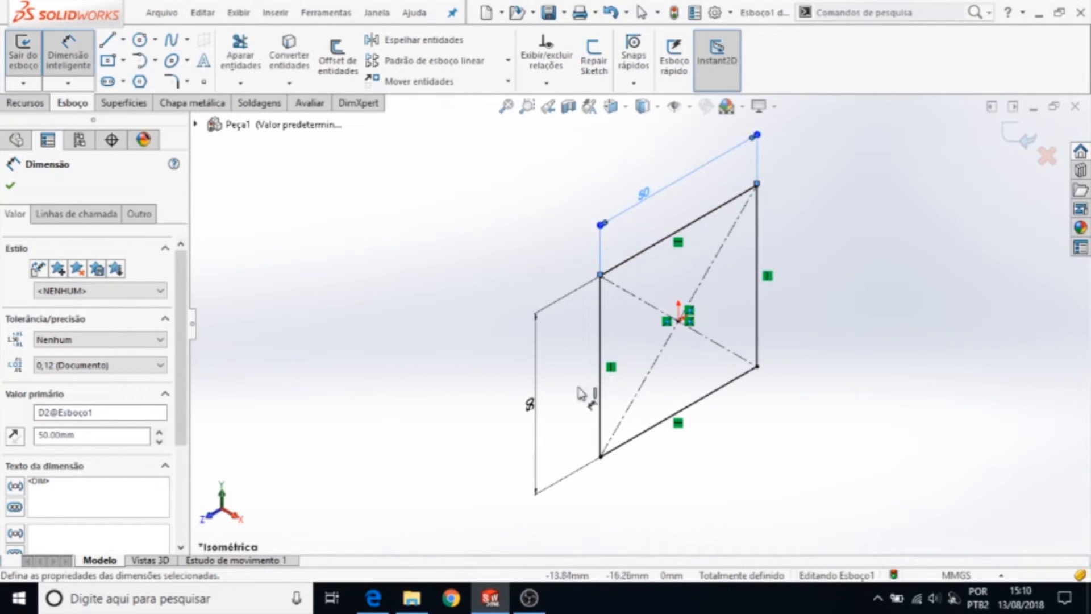
click(27, 104)
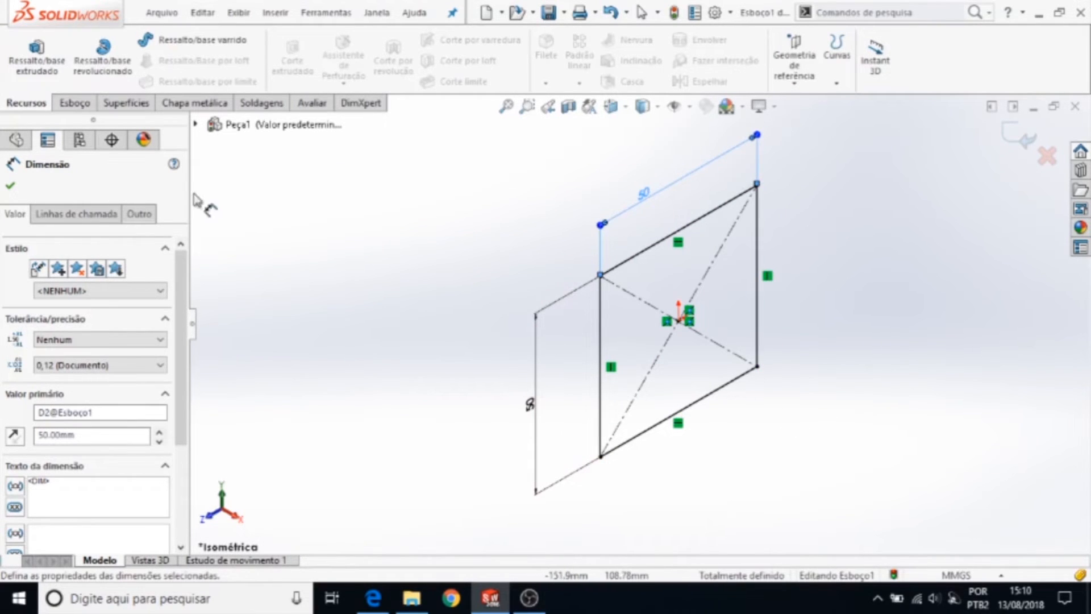
click(40, 57)
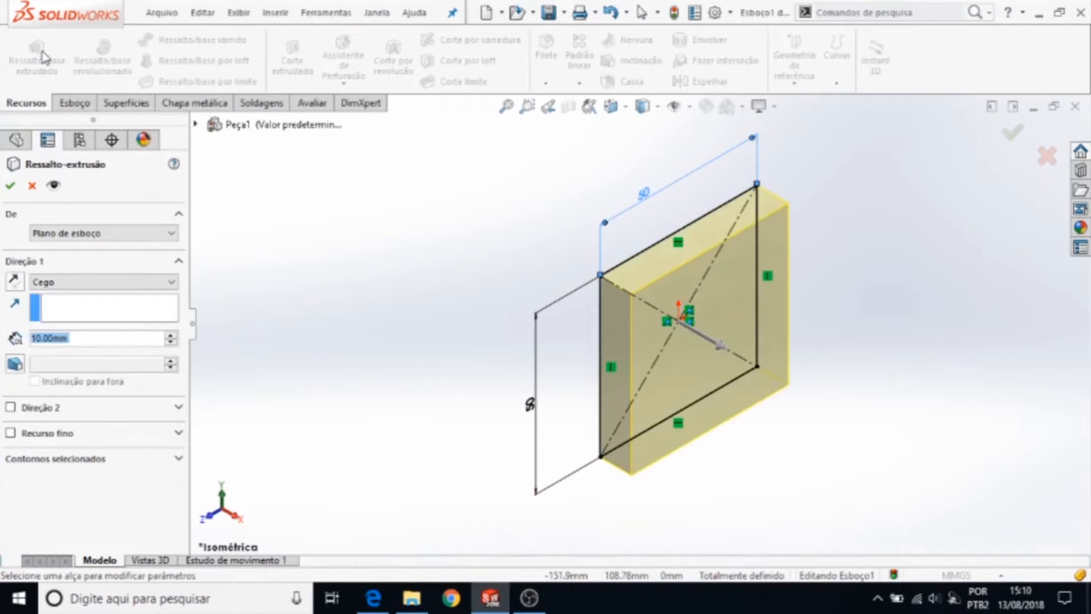
click(170, 336)
click(171, 336)
click(170, 335)
click(171, 335)
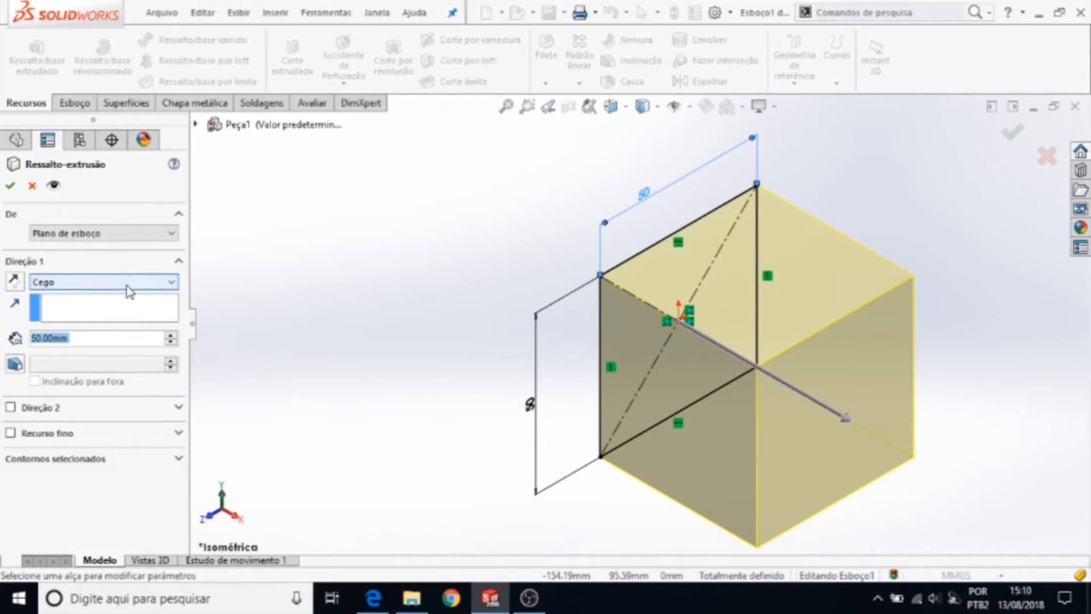
Flip the extrusion direction back and forth, ending on the original side of the sketch plane.
click(16, 281)
click(16, 281)
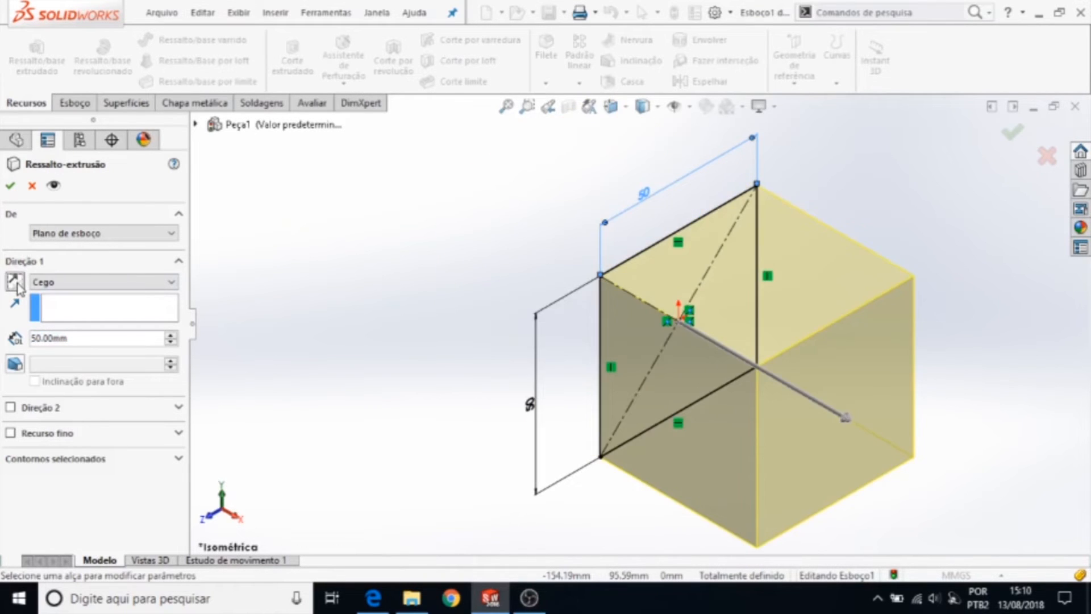
click(15, 281)
click(15, 281)
click(15, 281)
click(15, 281)
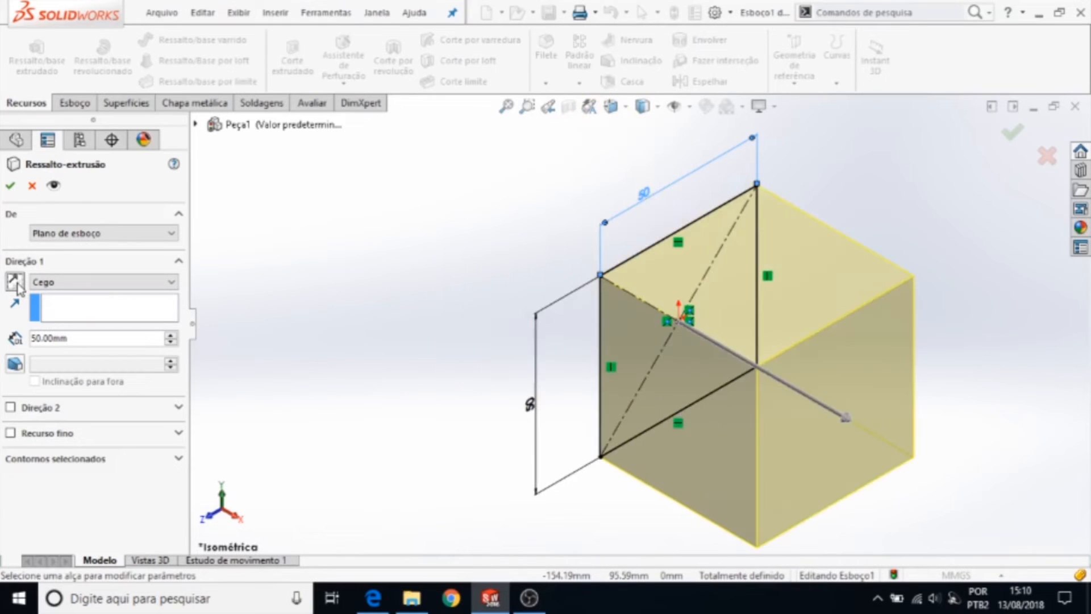
Try a 20° draft on the extrusion, compare it inward and outward, and turn the draft off.
click(16, 364)
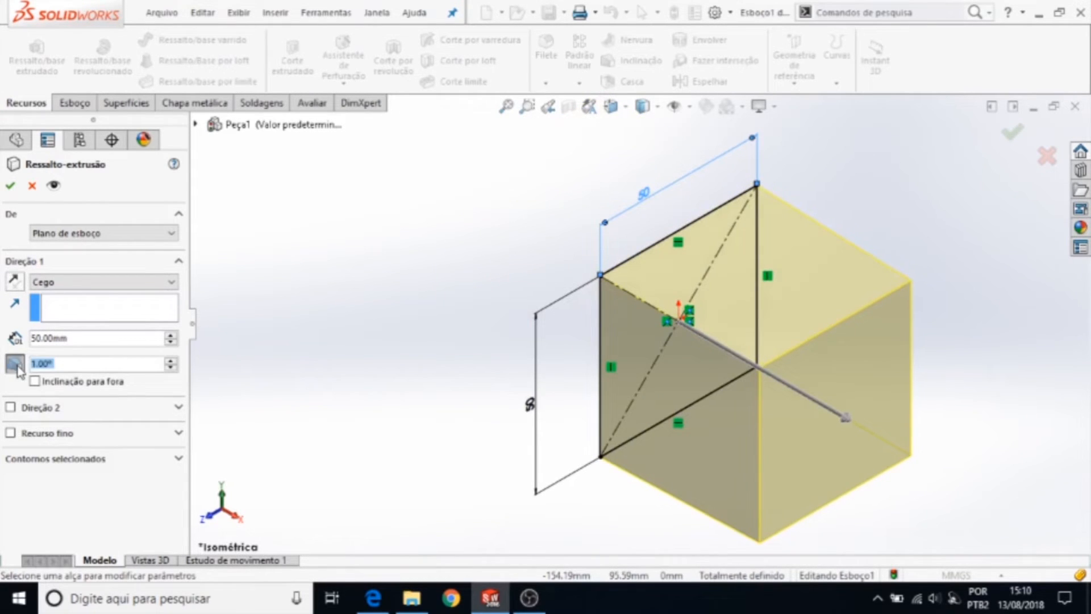
click(175, 360)
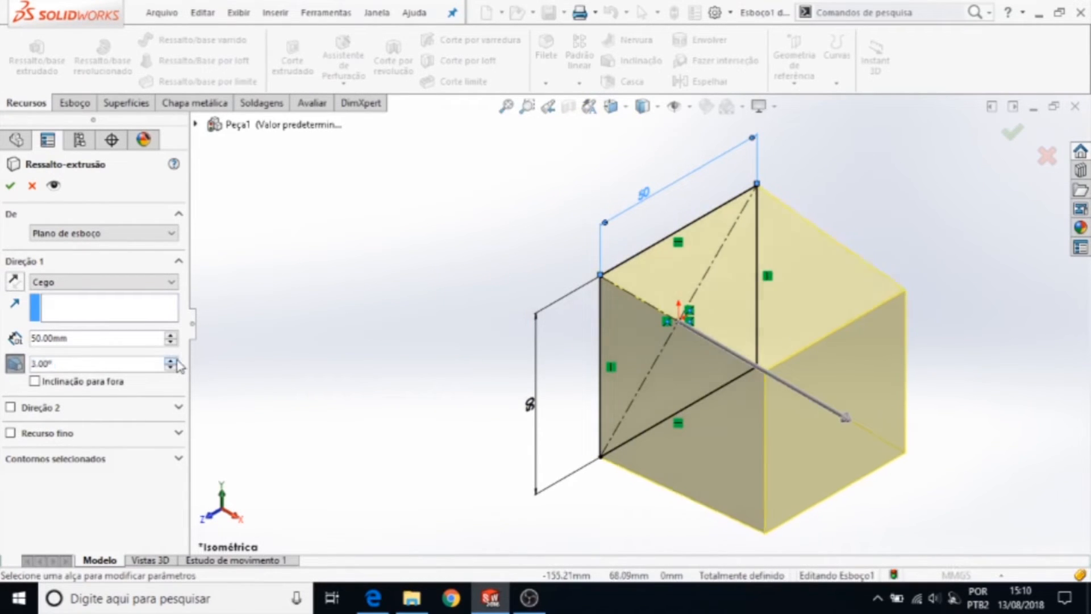
click(171, 360)
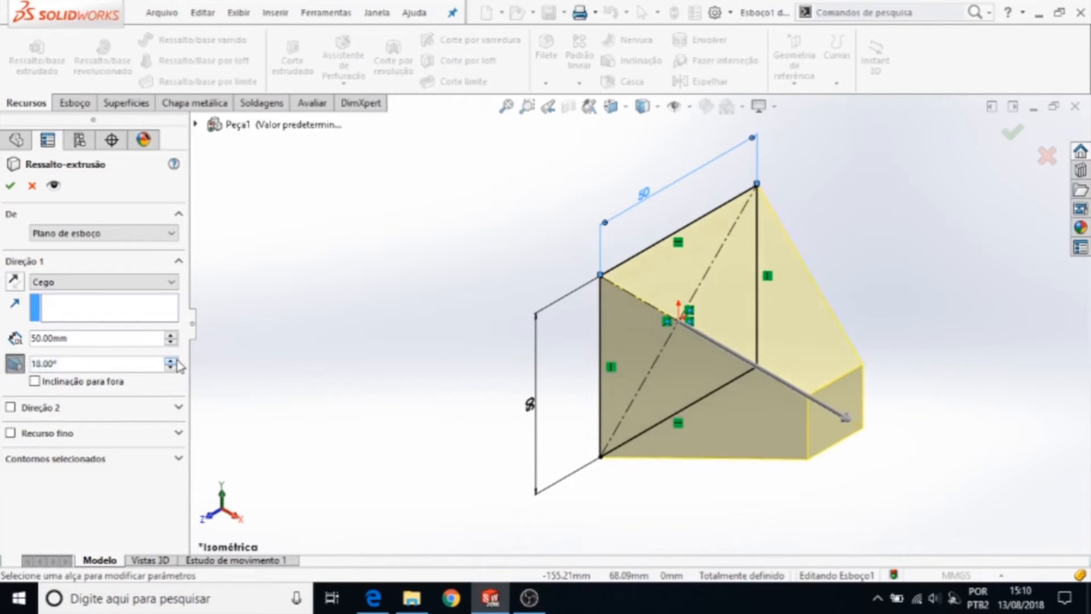
click(35, 382)
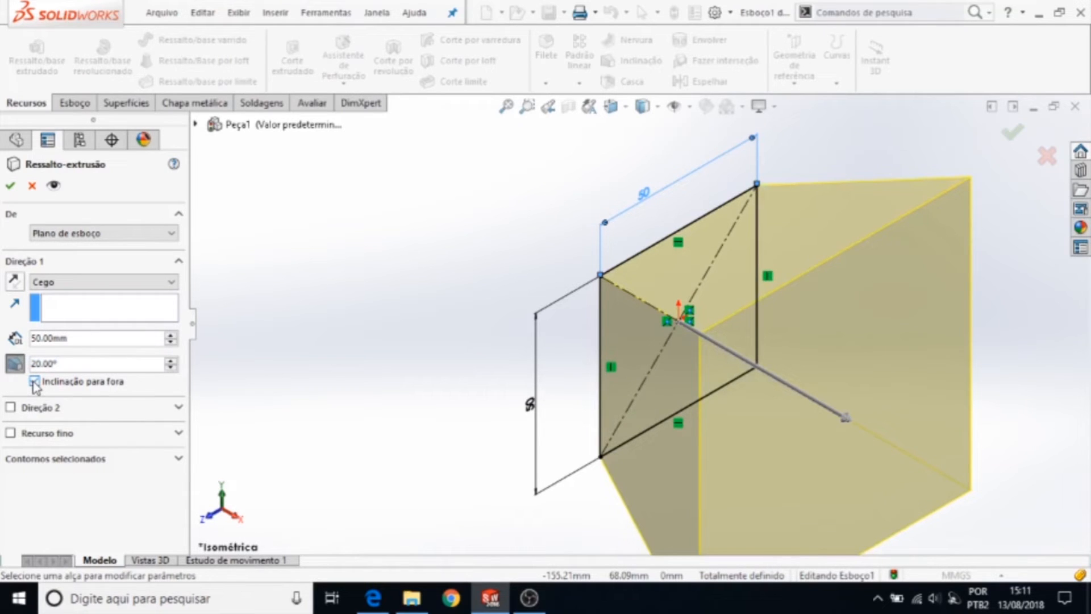
click(34, 382)
click(34, 382)
click(34, 382)
click(34, 382)
click(34, 382)
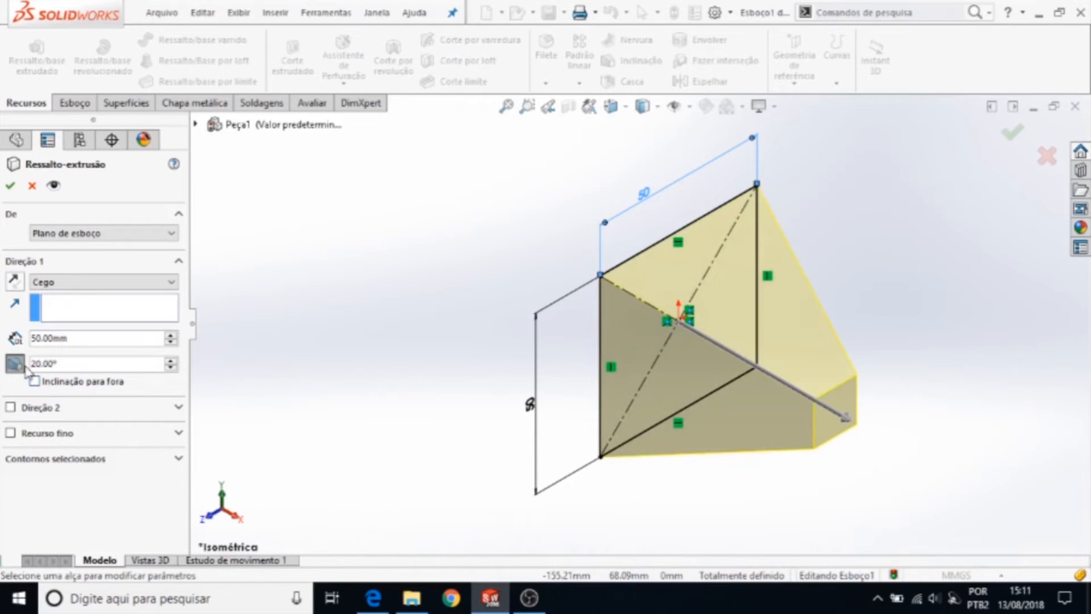
click(15, 363)
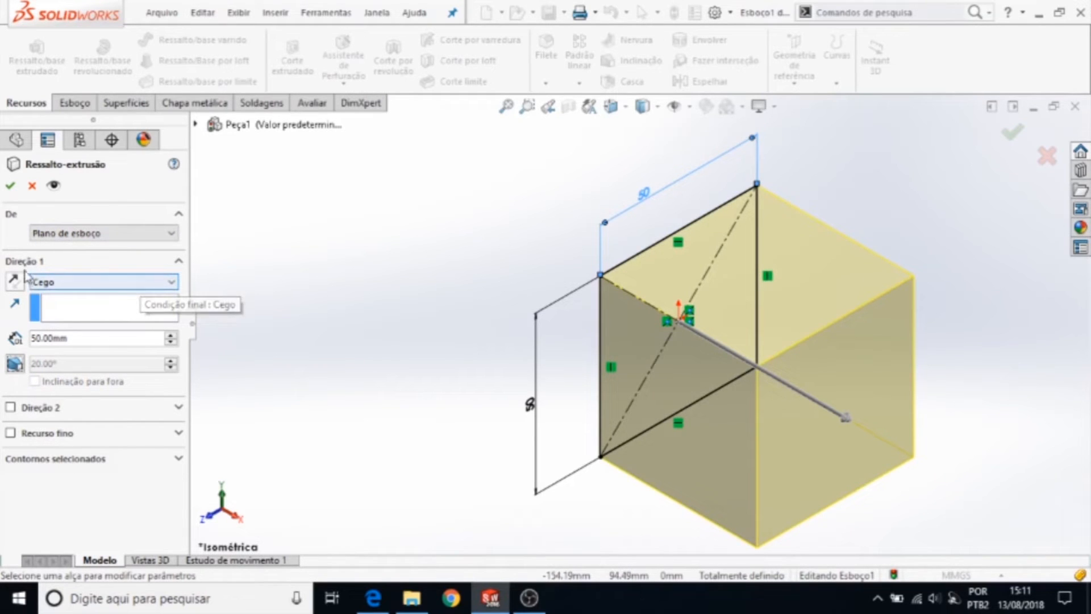
Set the extrusion's end condition to Mid Plane (Plano médio) with the 50 mm depth and create the cube.
click(71, 283)
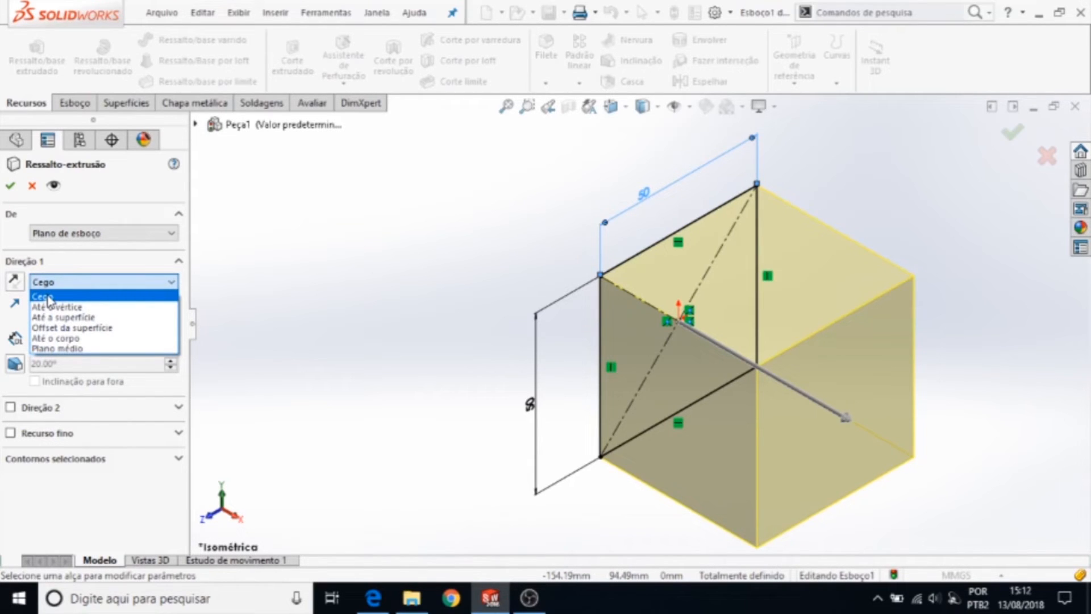
click(51, 349)
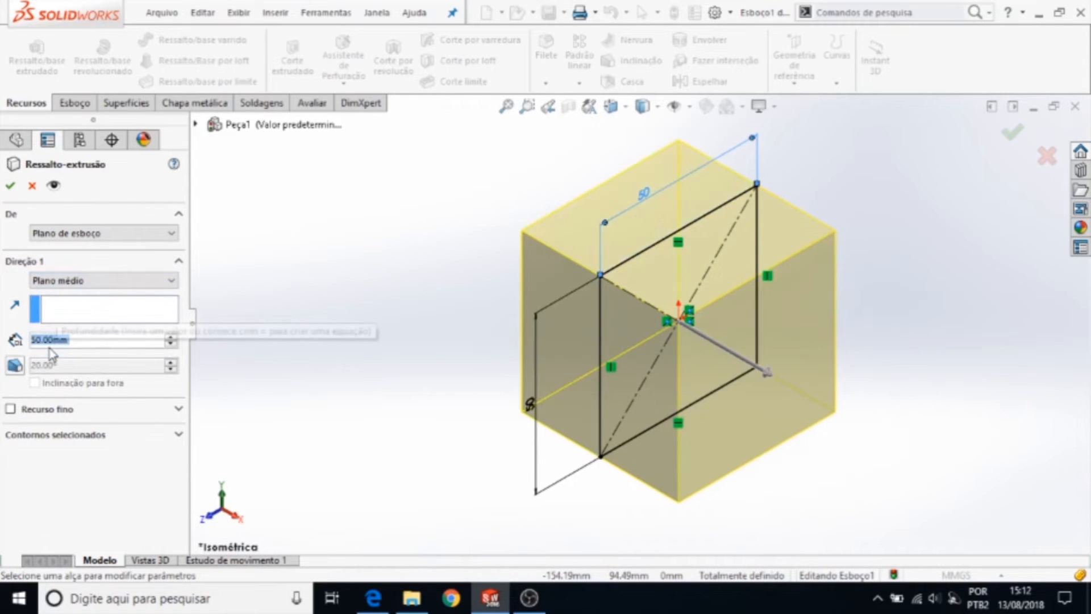
click(88, 340)
double_click(84, 336)
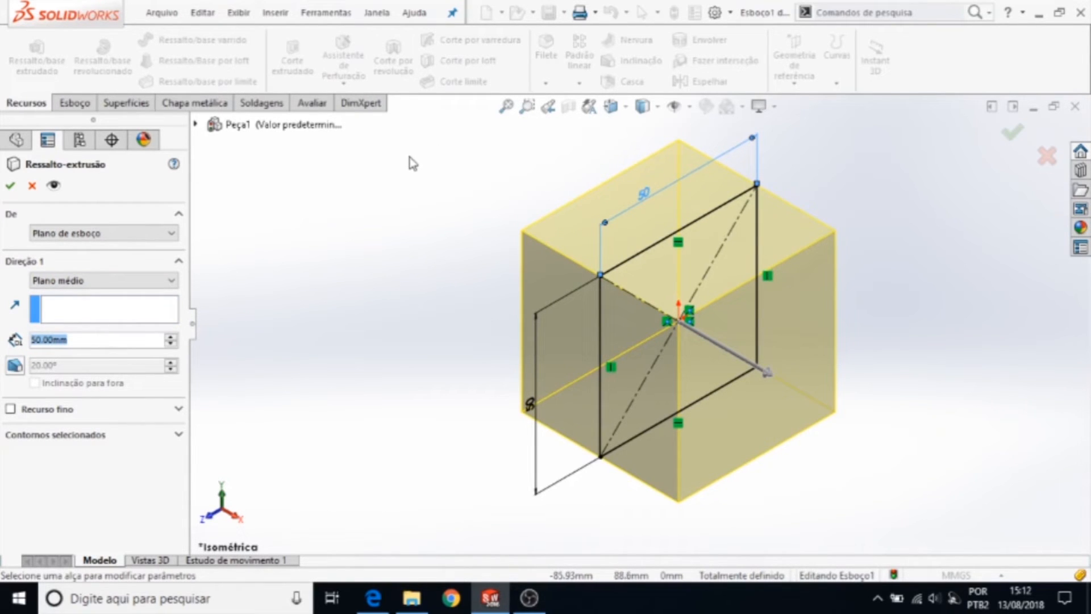
click(10, 188)
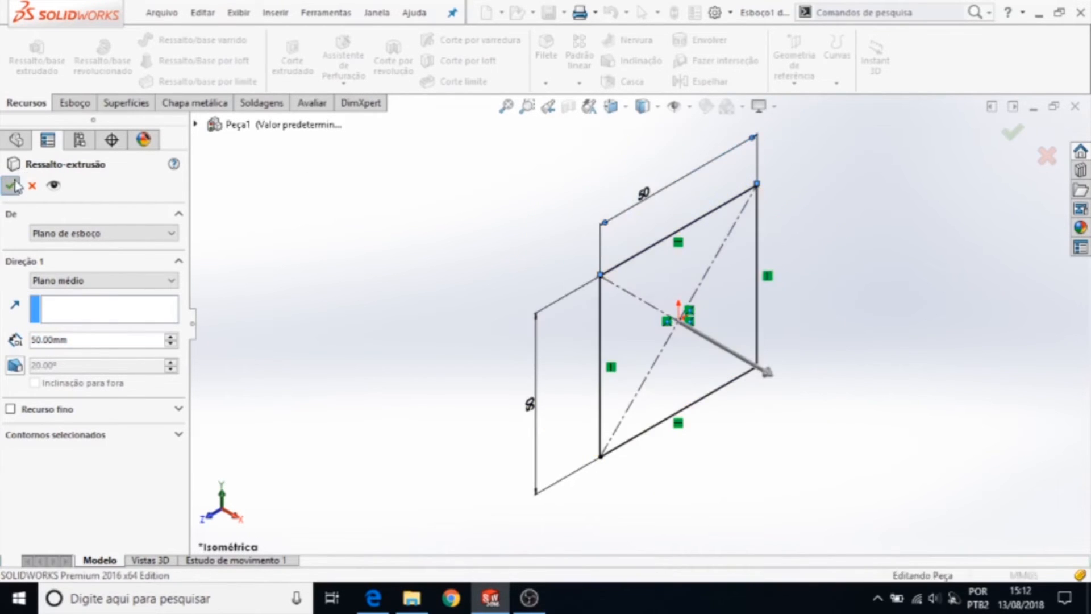
Reopen the cube's extrusion definition to review its settings and accept it.
right_click(55, 340)
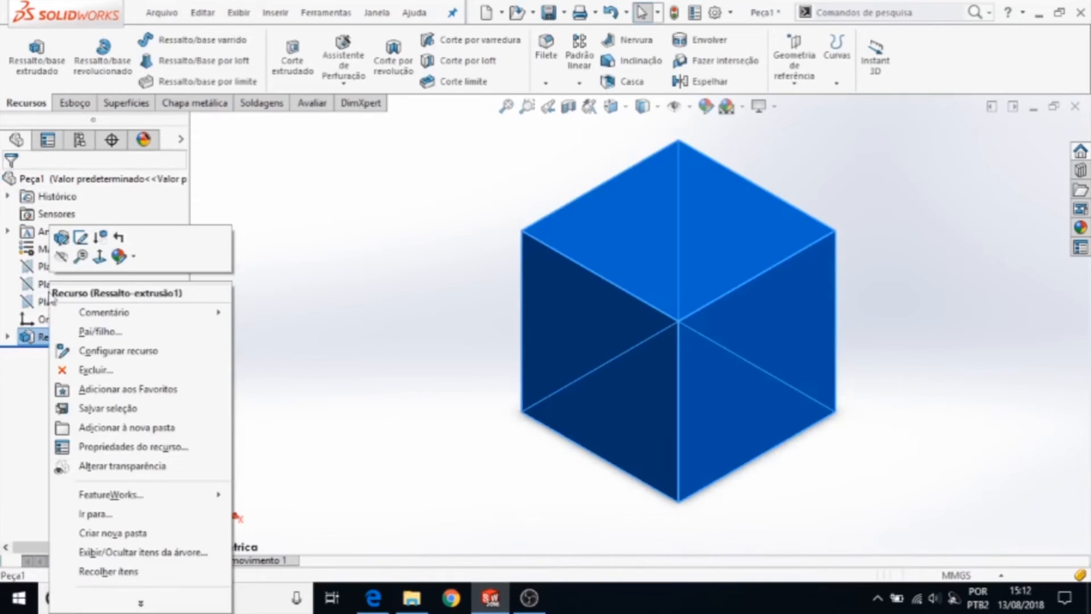
click(61, 237)
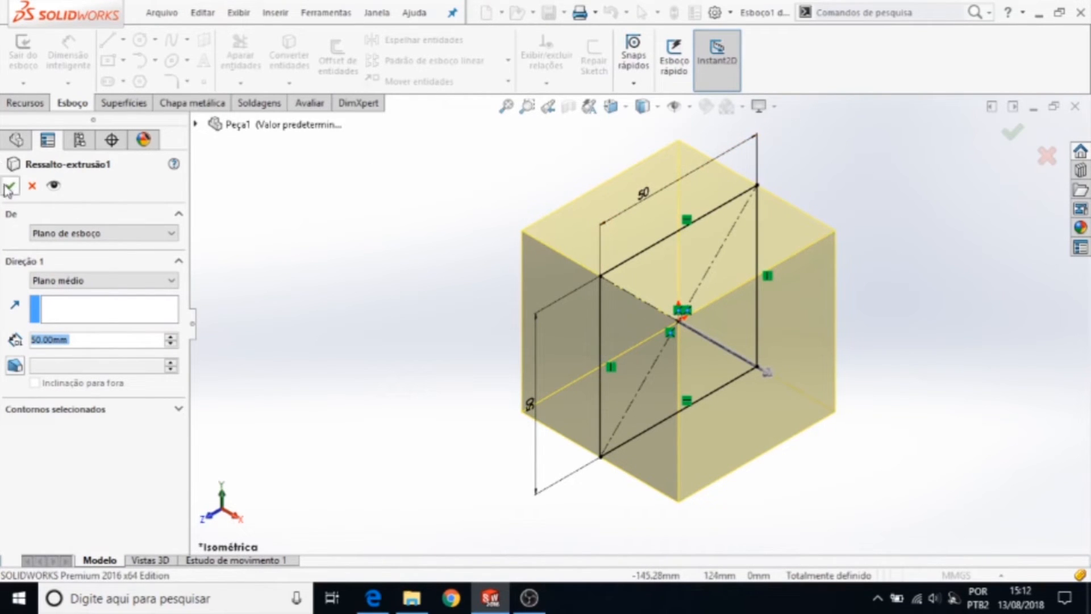
click(1015, 135)
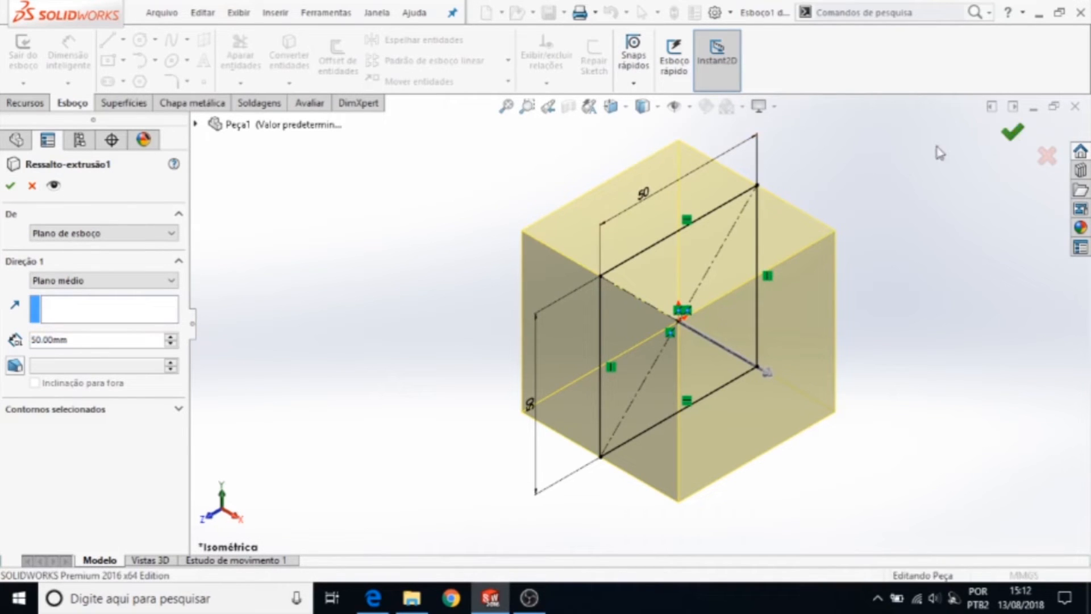
key(f)
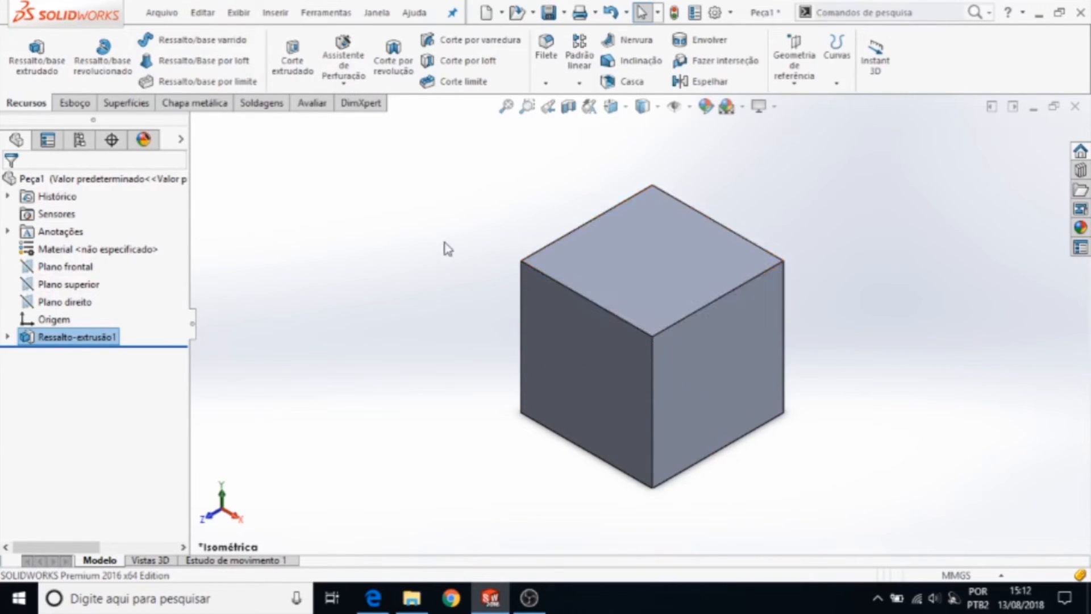
Start a new sketch on the cube's top face.
click(661, 271)
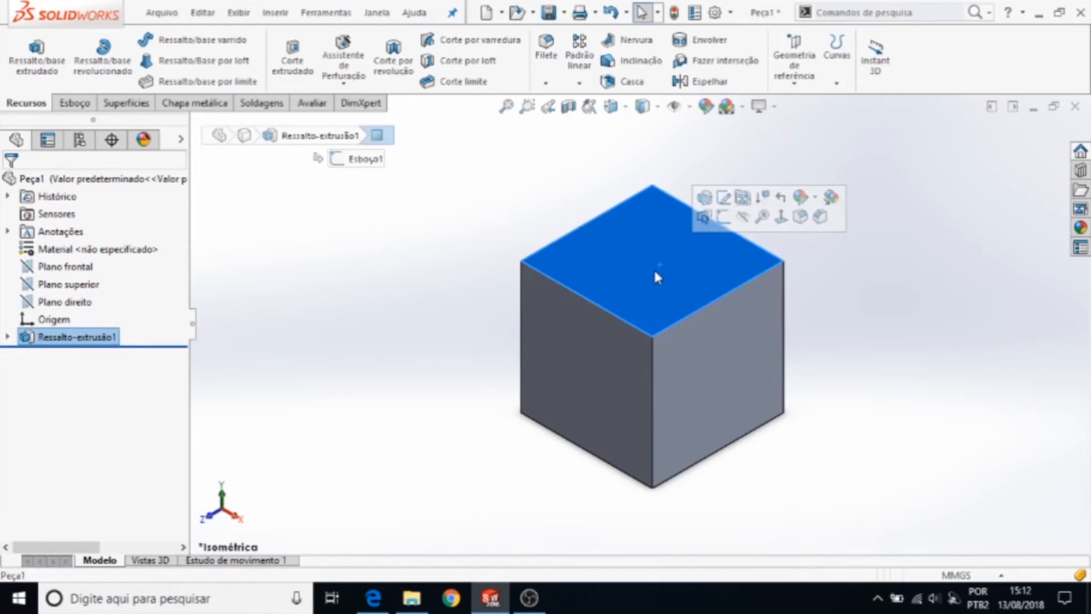
scroll(658, 277, up, 2)
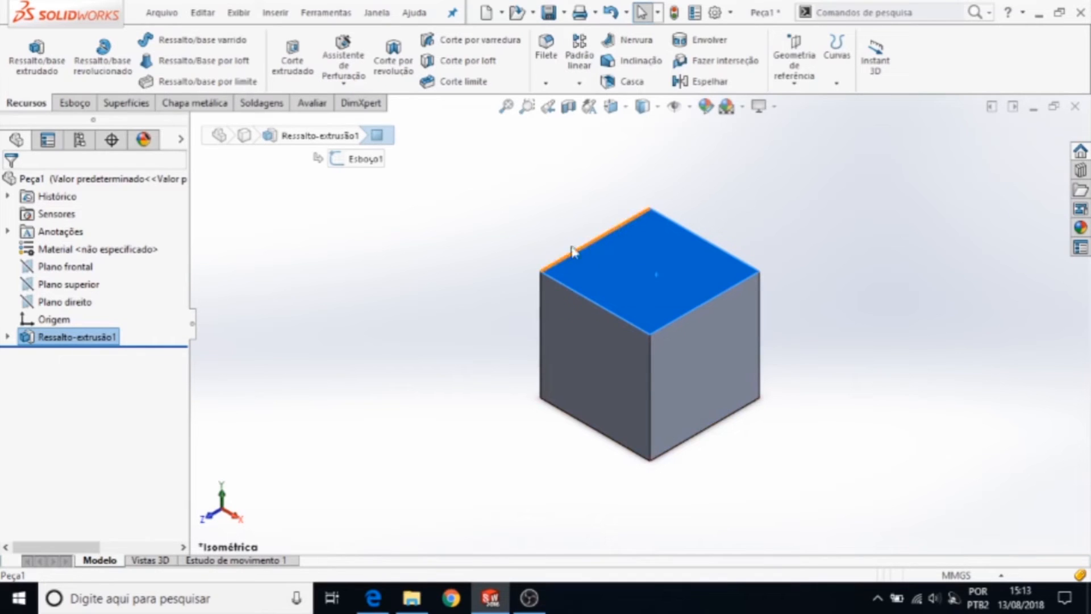
click(396, 418)
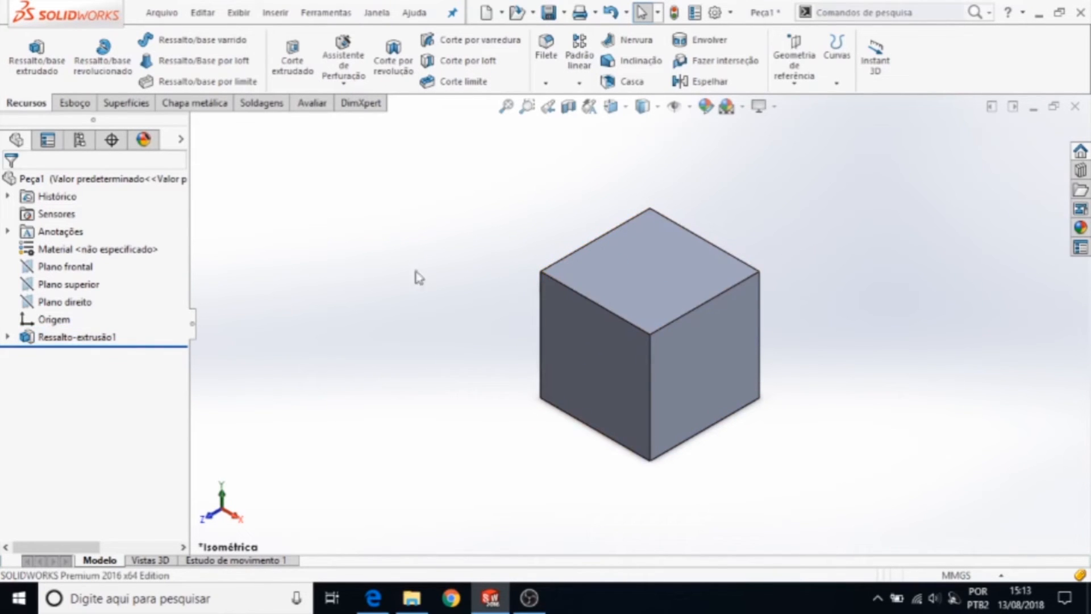
click(639, 272)
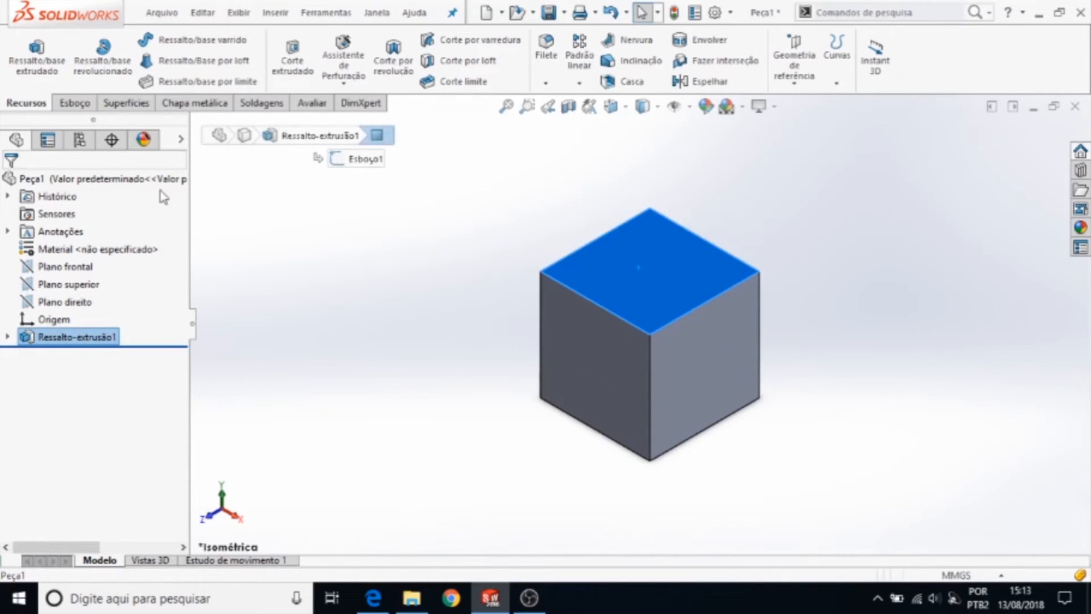
click(74, 104)
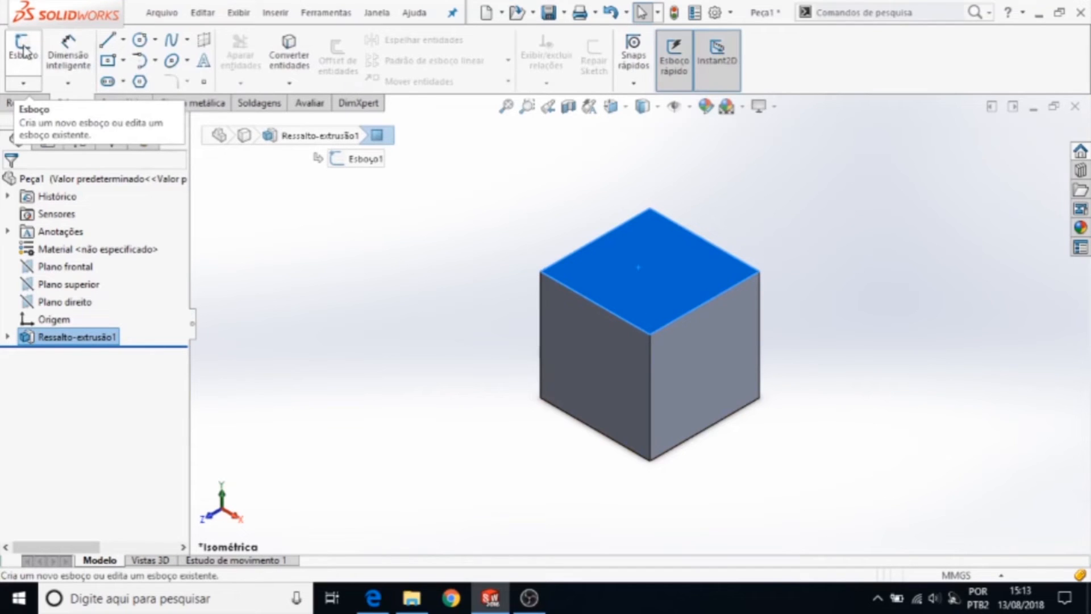
click(26, 54)
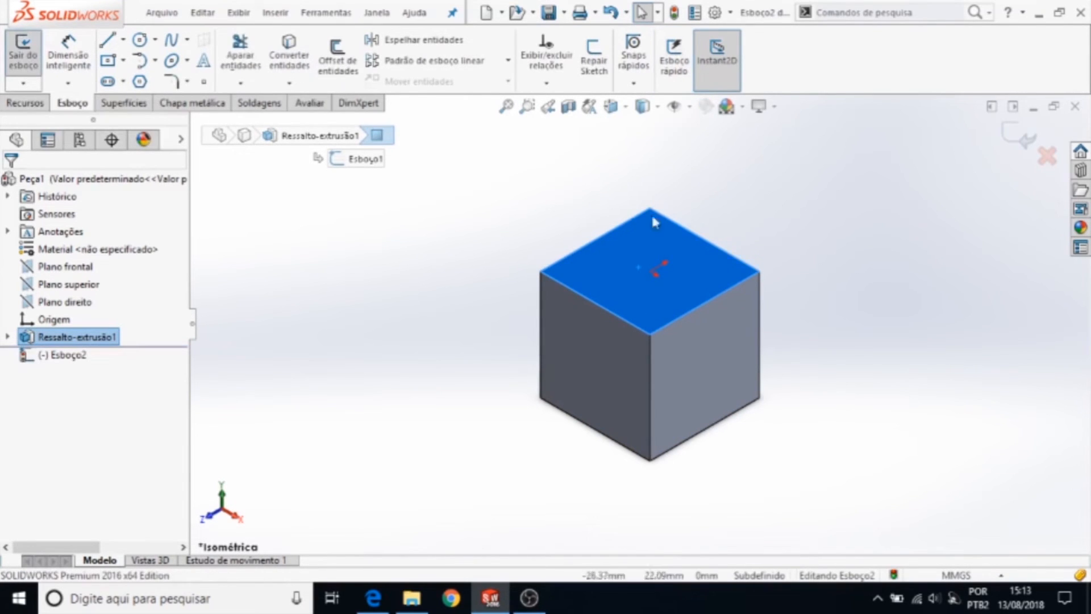
Sketch a circle with a radius of about 10.8 mm on the cube's top face, off-centre near its left corner.
click(141, 40)
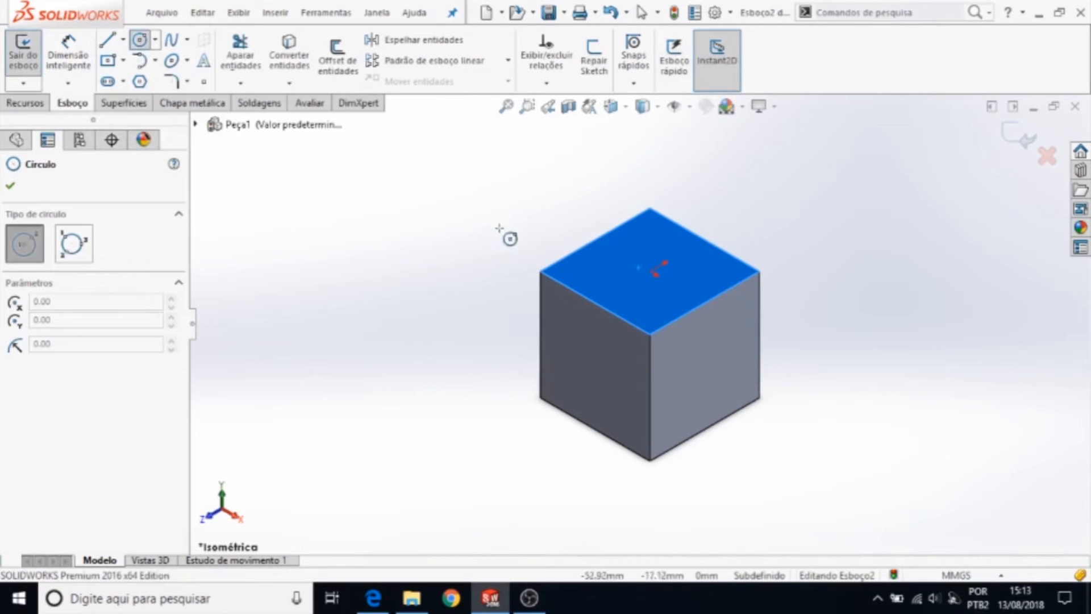
click(594, 270)
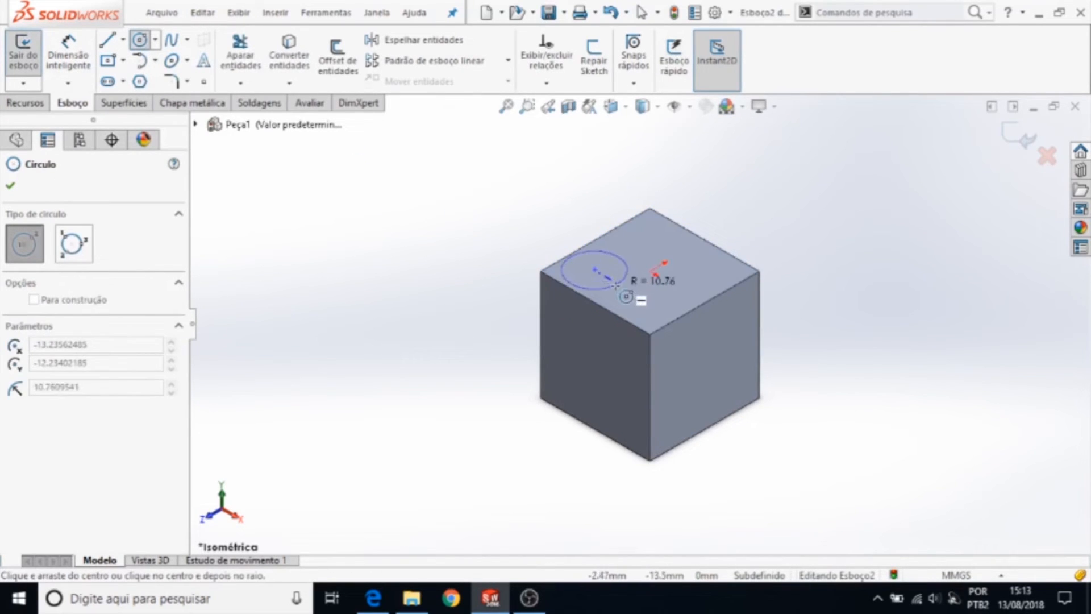
click(617, 285)
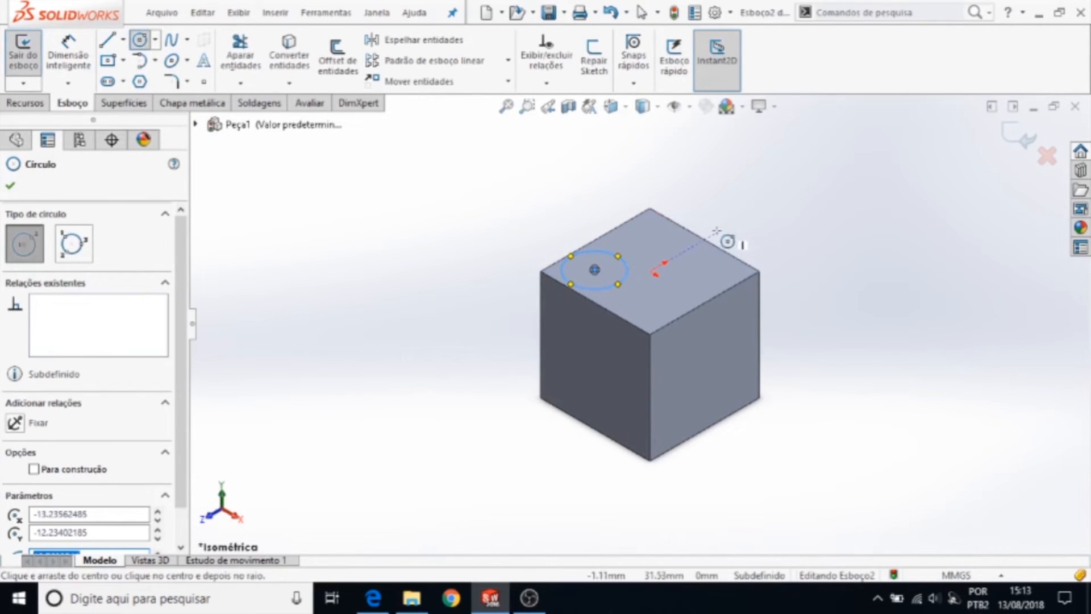
key(Escape)
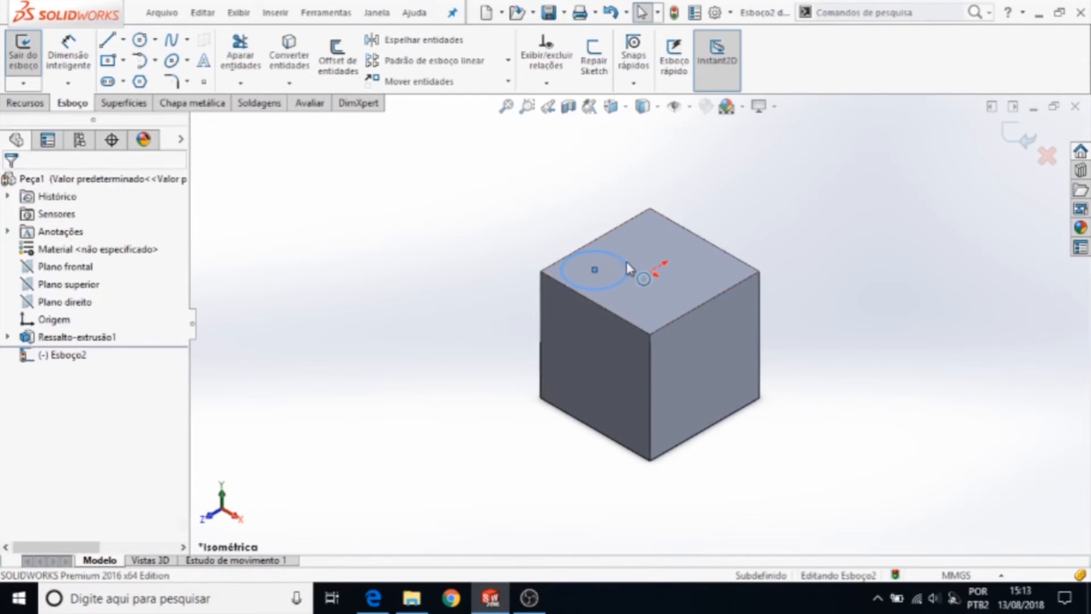
Enlarge the circle to about 44 mm in diameter and move its centre onto the origin so they are coincident.
click(625, 270)
click(613, 280)
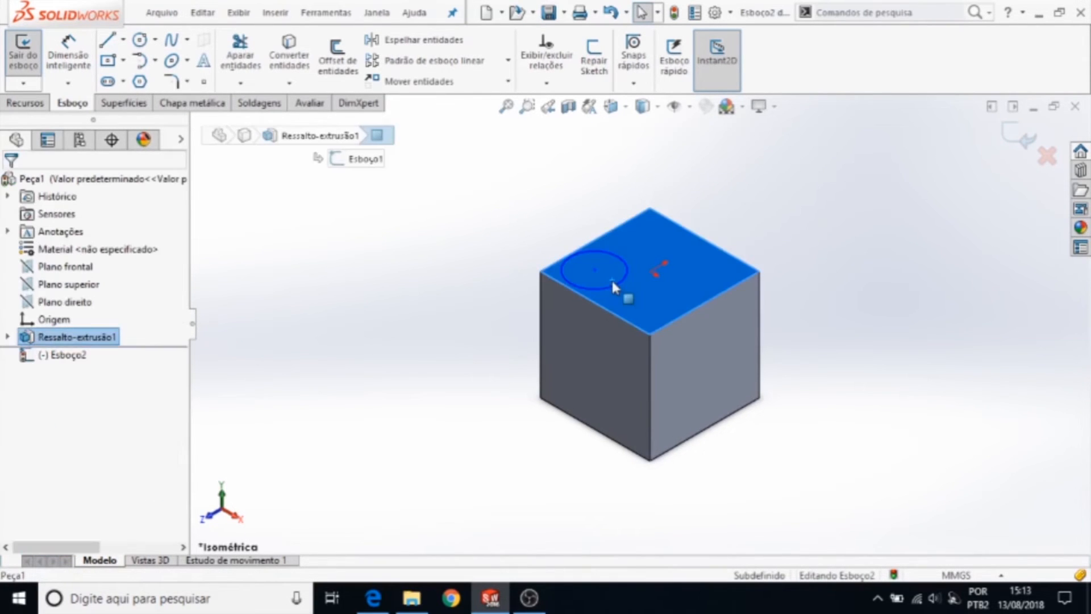
drag(614, 281, 649, 273)
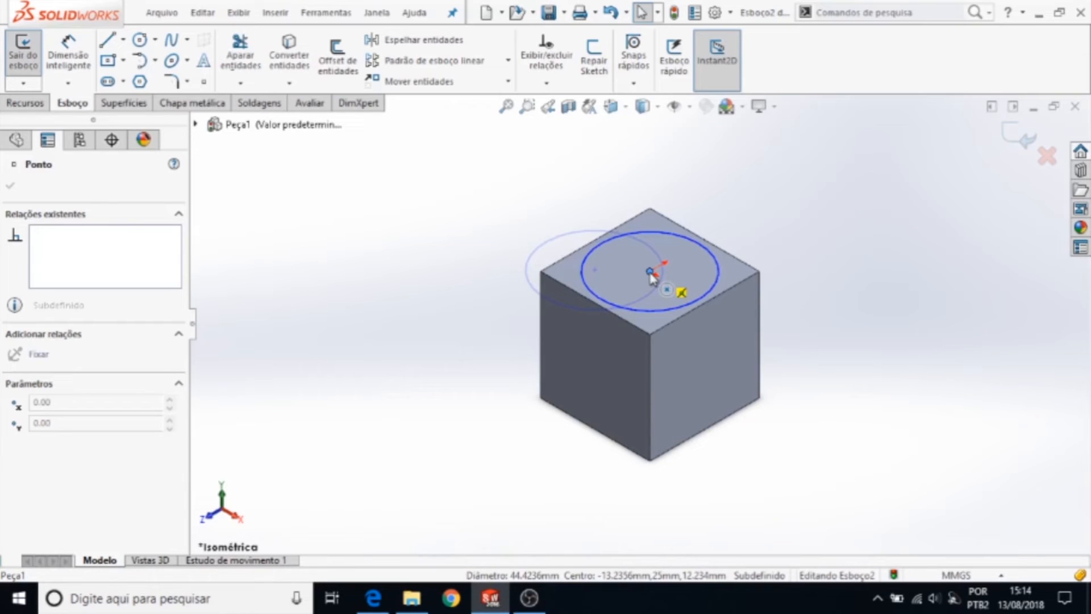
mouse_move(650, 273)
mouse_down()
mouse_move(625, 275)
mouse_move(651, 276)
mouse_up()
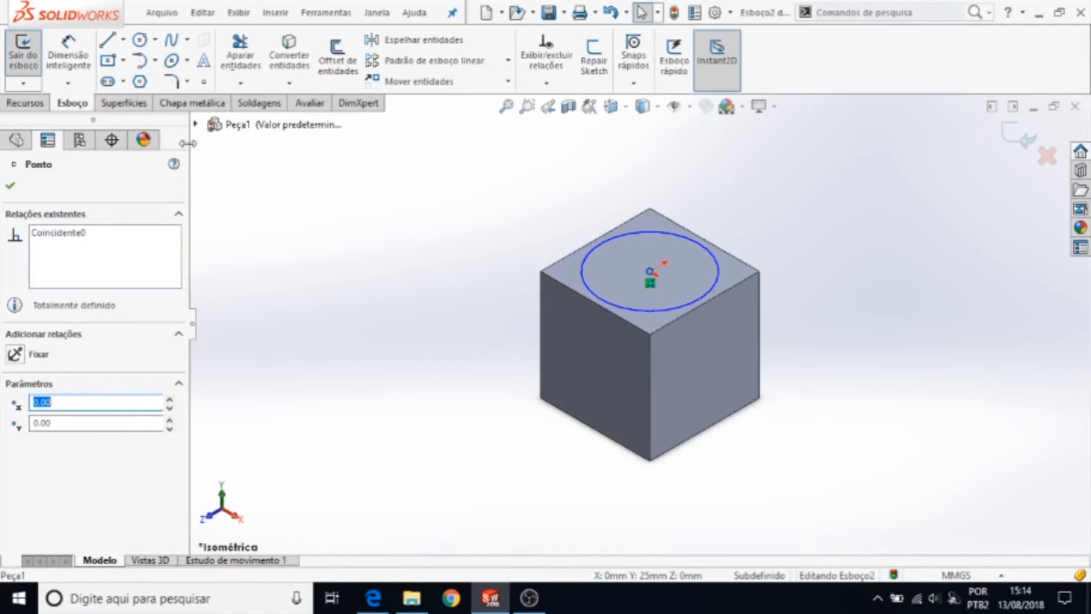
click(715, 258)
click(721, 262)
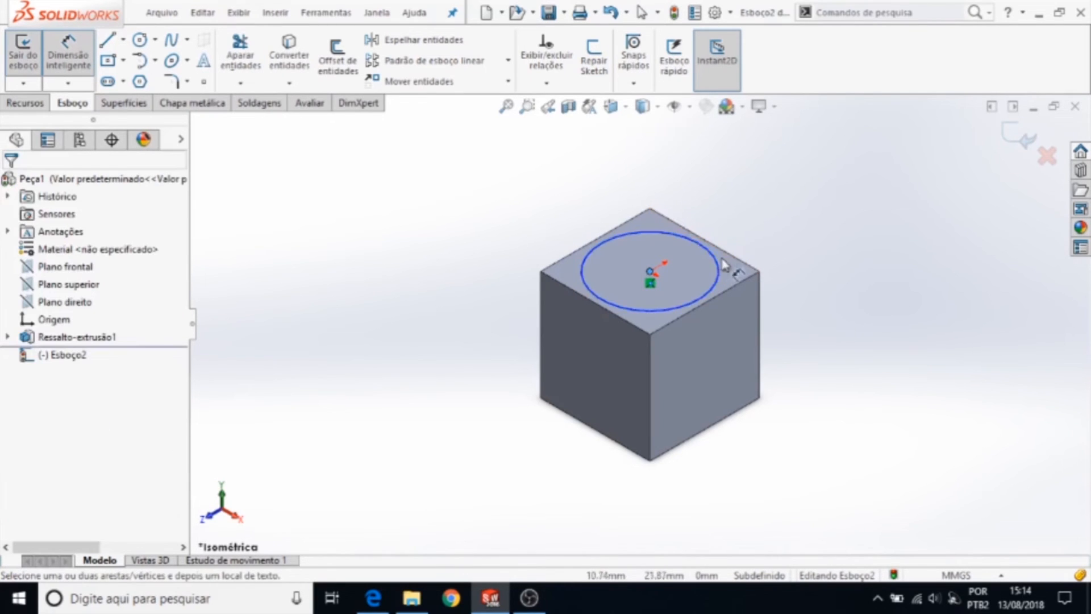
click(720, 273)
key(Escape)
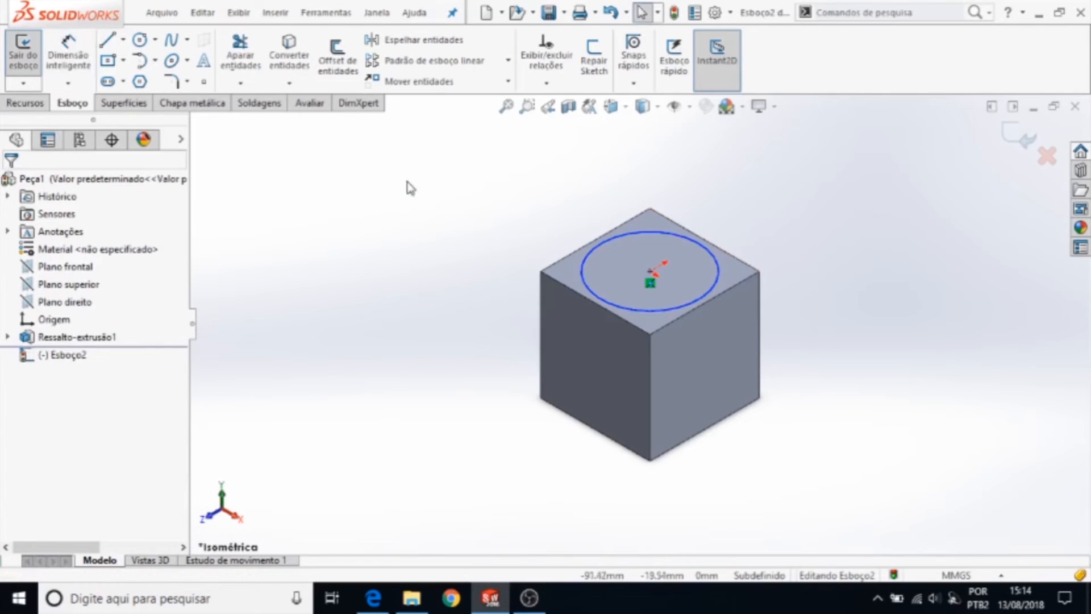
Dimension the circle on the top face with a diameter of 35 mm.
click(61, 52)
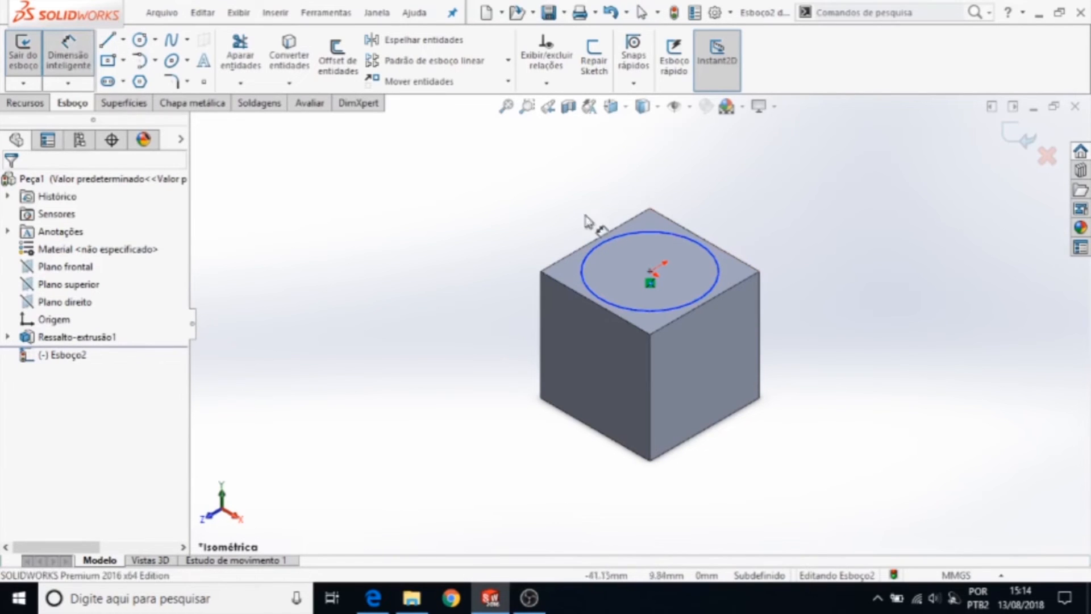
click(612, 241)
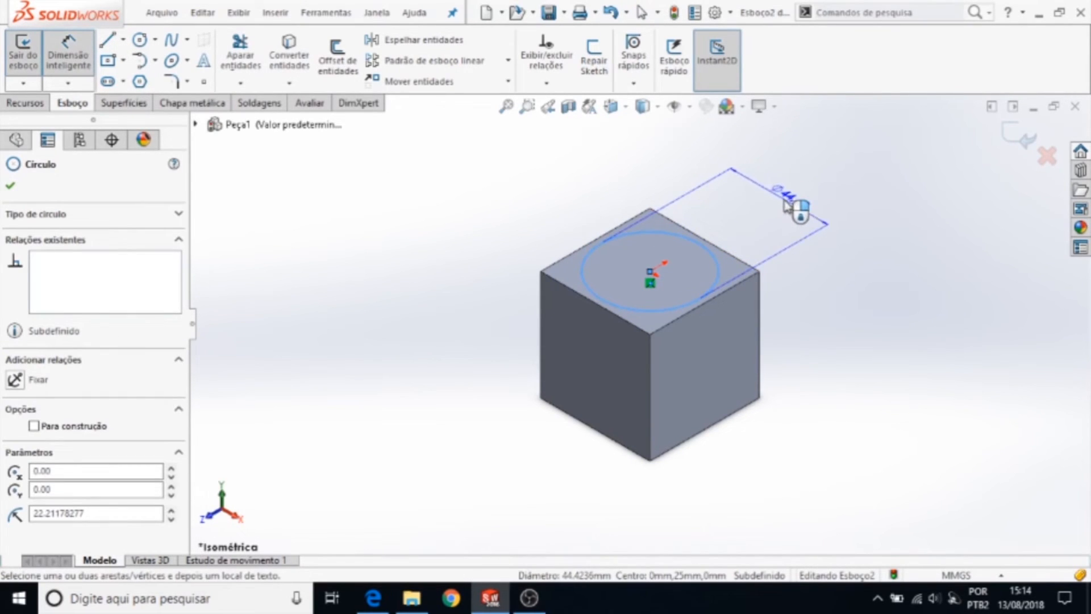
click(794, 203)
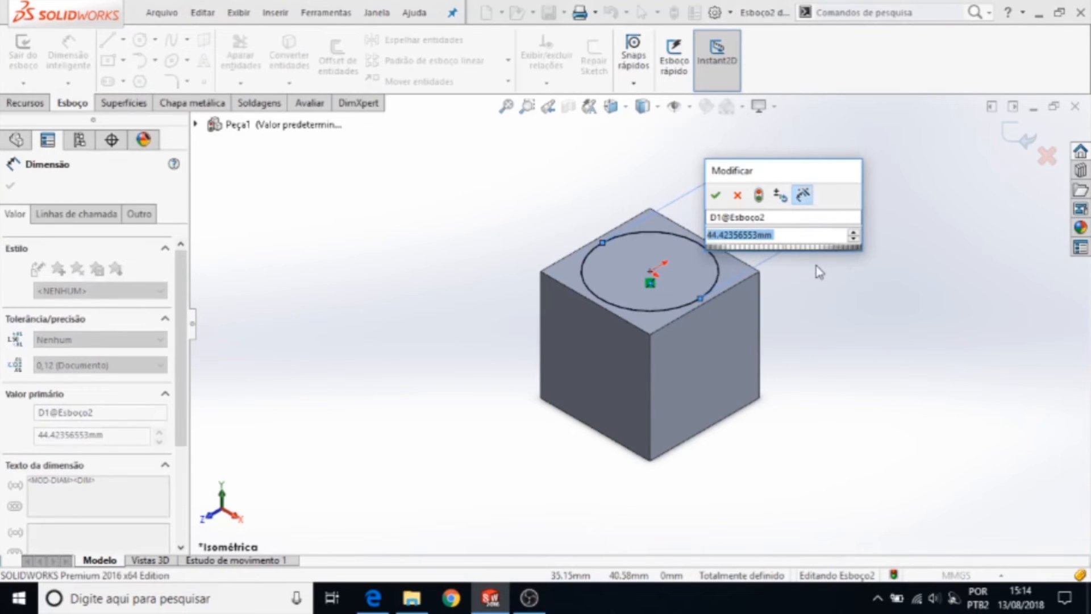
text(35)
key(Return)
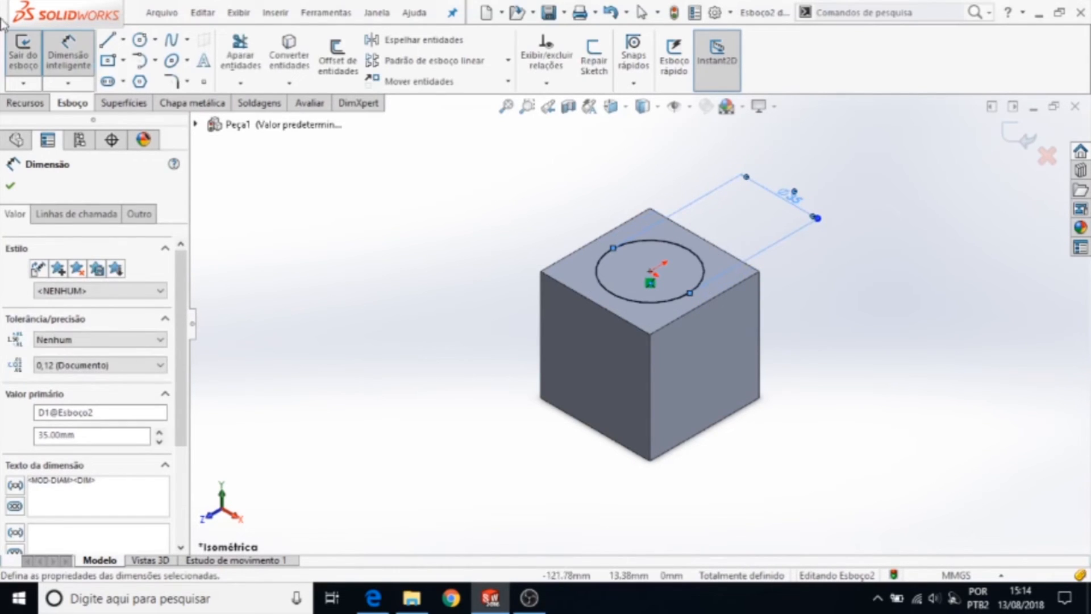
Start a blind (Cego) boss extrusion of the circle upward from the cube's top face and set its depth to 25.4 mm.
click(22, 103)
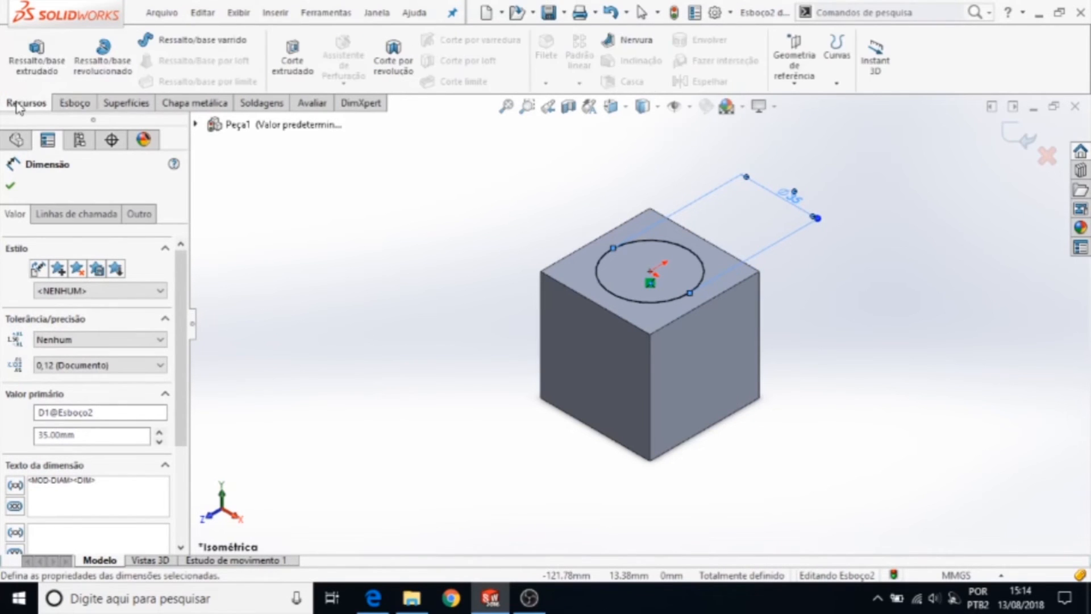
click(37, 57)
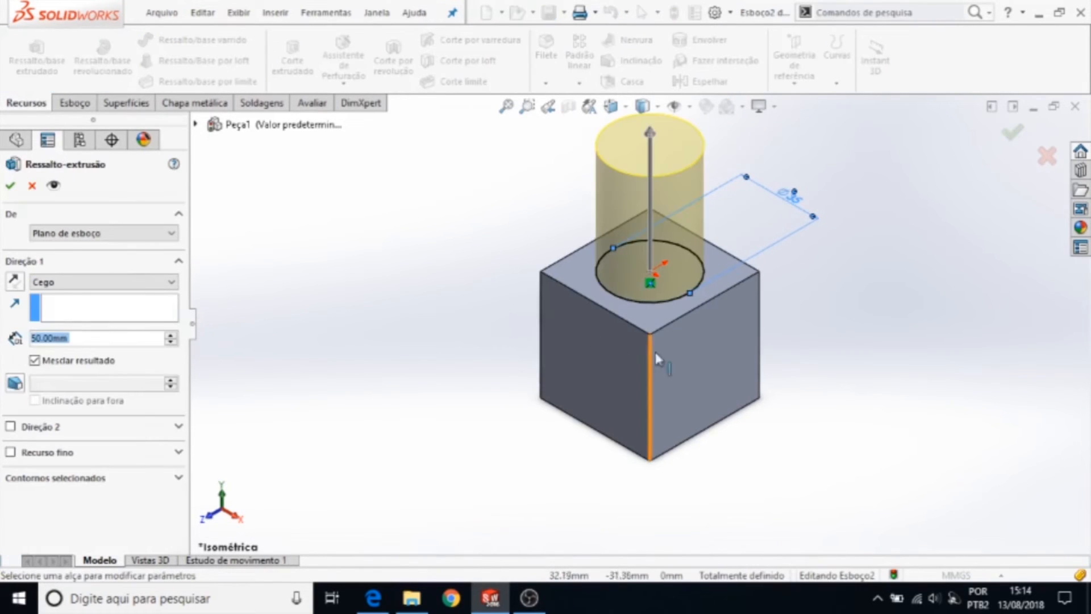
middle_drag(686, 331, 654, 272)
scroll(654, 271, up, 3)
middle_drag(663, 212, 726, 287)
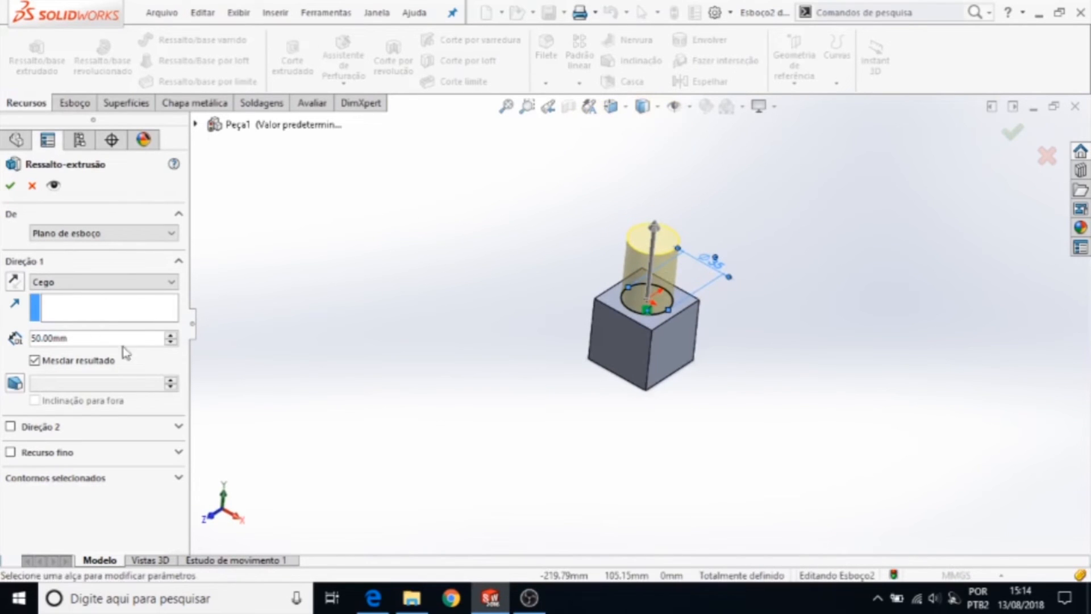
drag(82, 338, 3, 328)
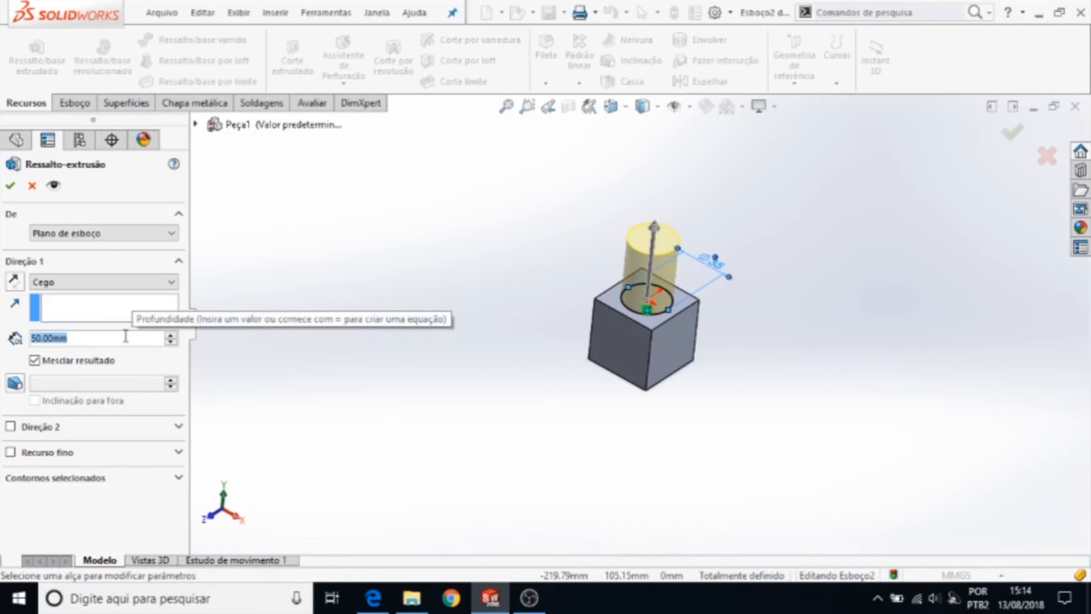
text(25,4)
key(Return)
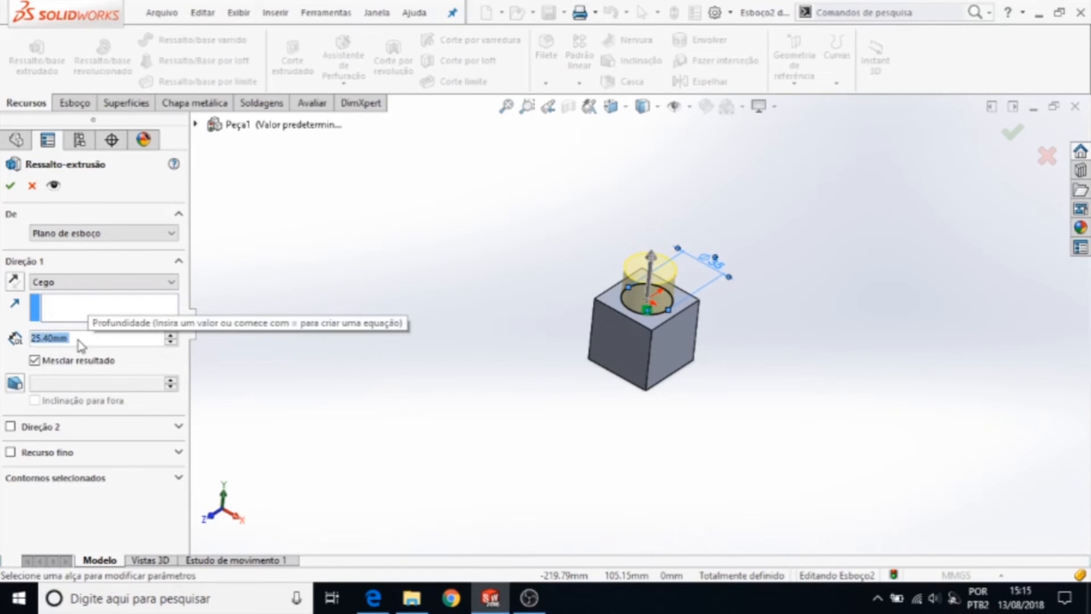
Set the circle extrusion's depth to 25.489 mm.
click(79, 340)
right_click(56, 338)
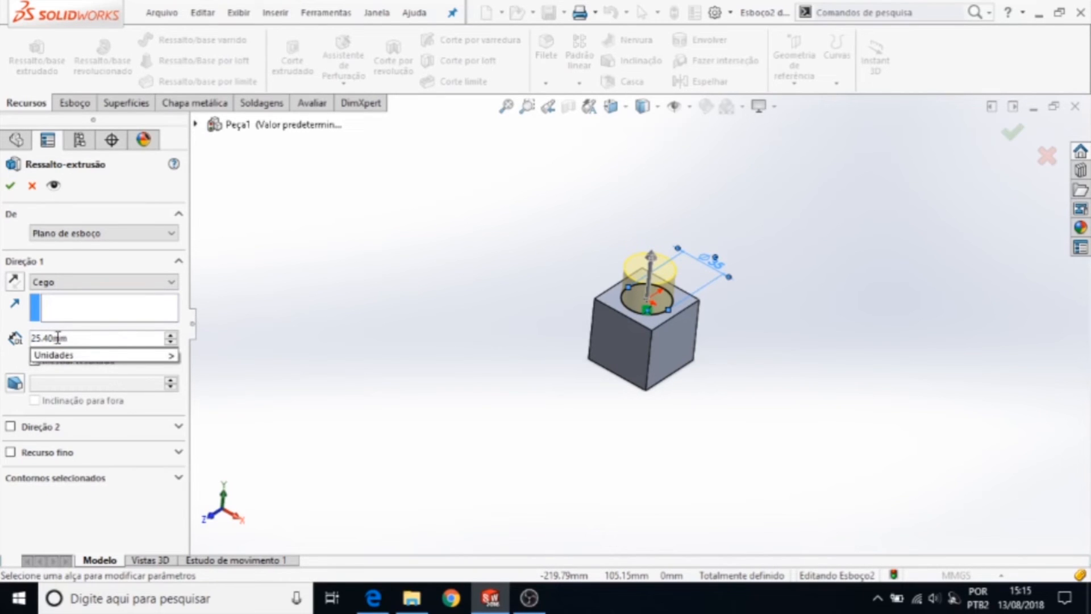
mouse_move(177, 362)
click(59, 339)
right_click(76, 338)
click(77, 337)
drag(76, 338, 43, 336)
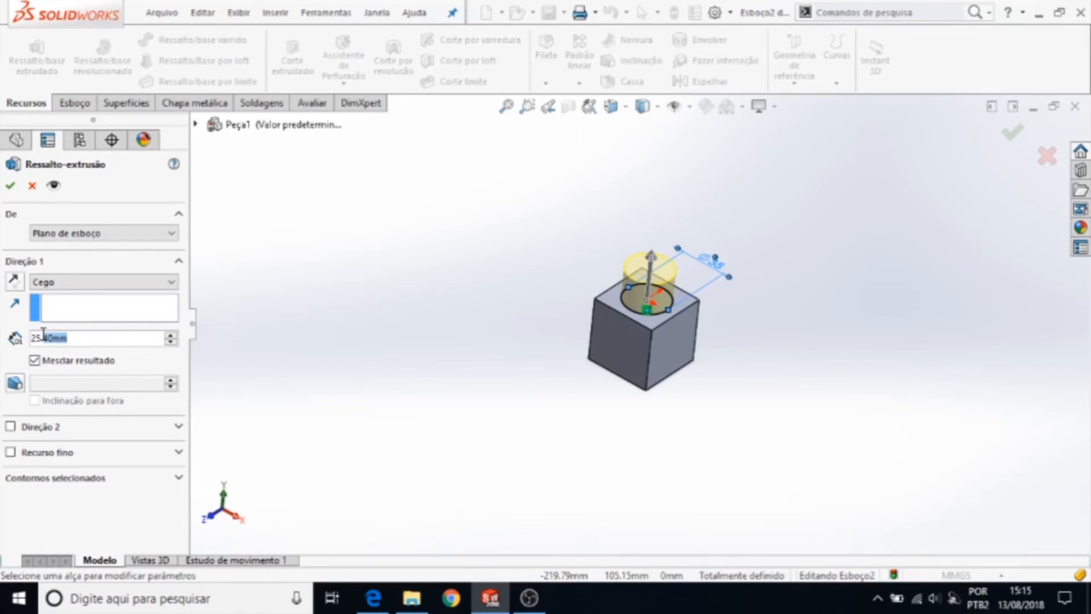
text(40)
key(BackSpace)
key(BackSpace)
key(BackSpace)
key(BackSpace)
key(BackSpace)
text(25,4)
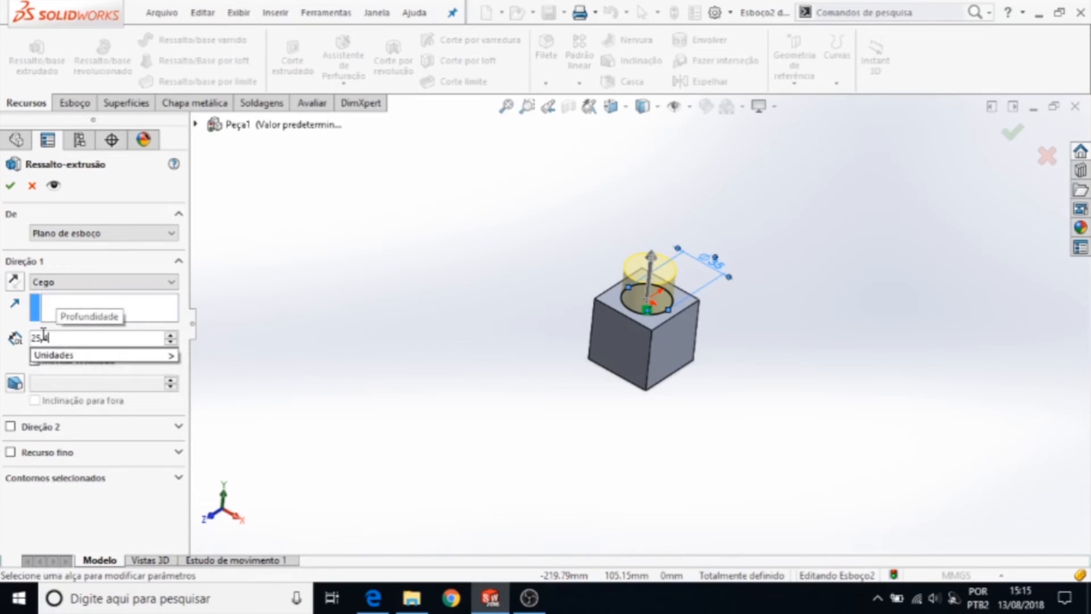
text(89)
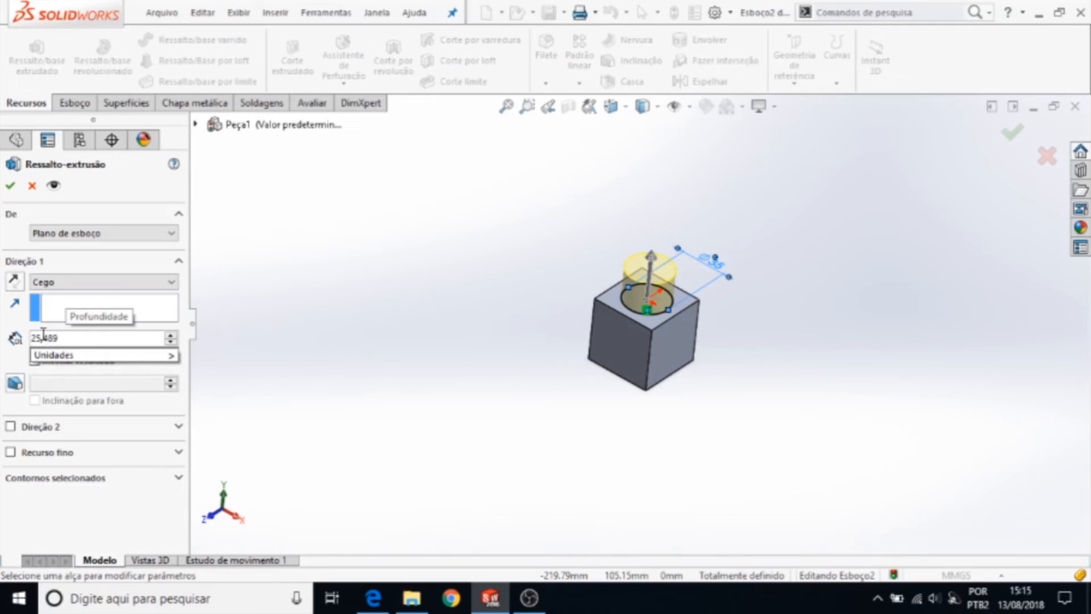
key(Return)
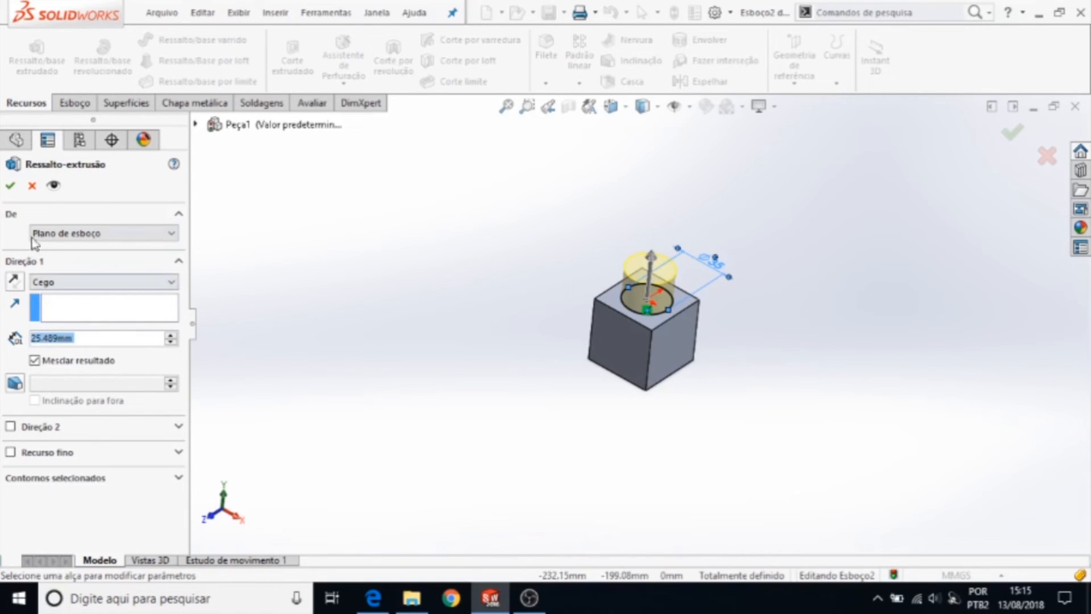
Create the cylindrical boss on the cube and select its side face for inspection.
click(9, 190)
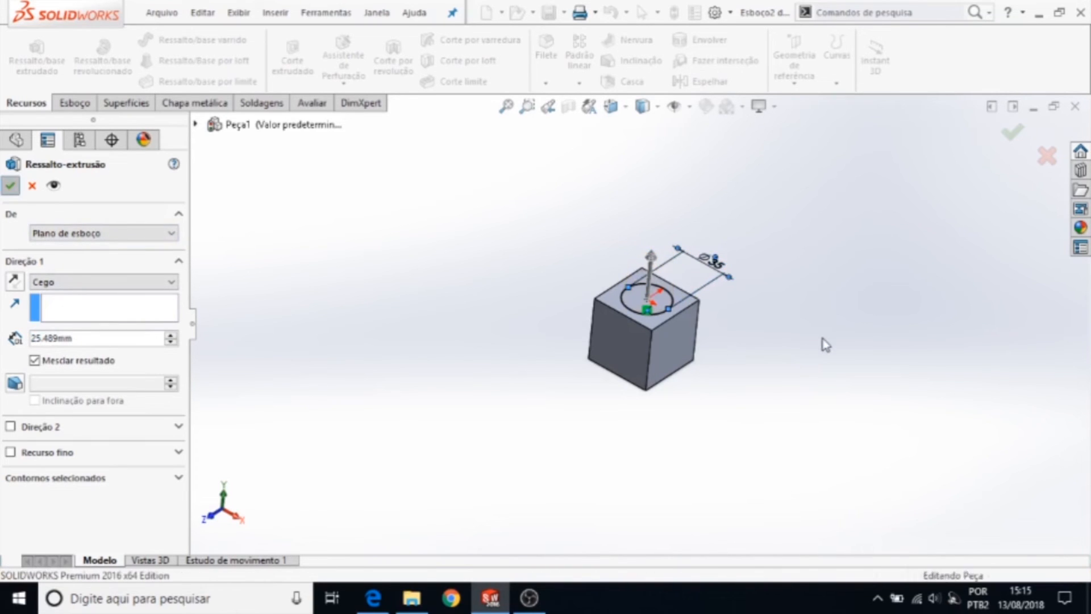
middle_drag(793, 317, 748, 261)
scroll(626, 272, down, 6)
click(676, 295)
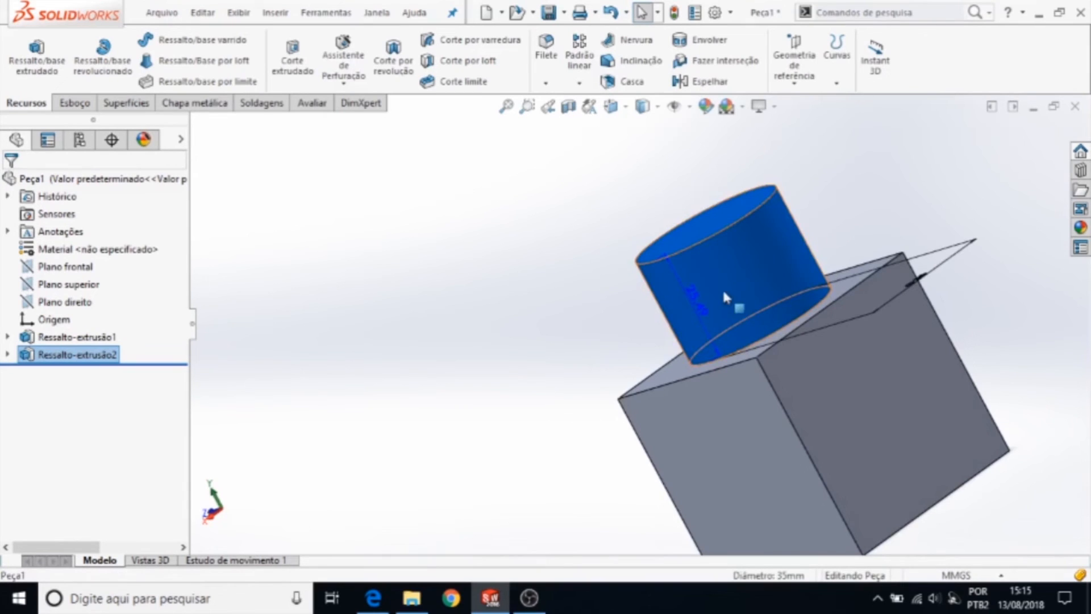
Open the cylindrical boss's height dimension for editing and check its spin increment setting without altering the value.
double_click(703, 316)
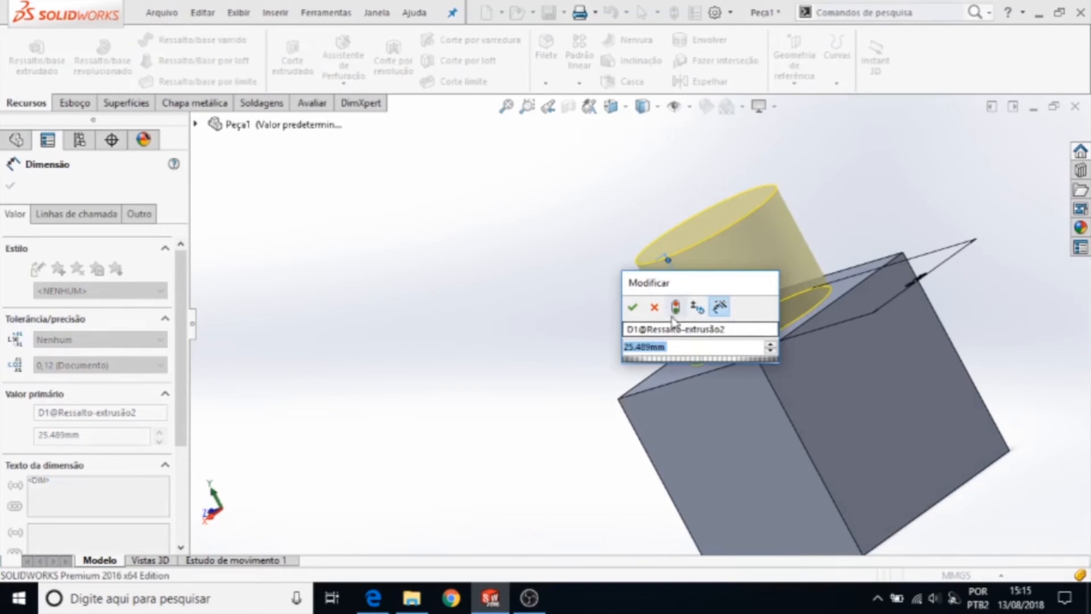
click(654, 307)
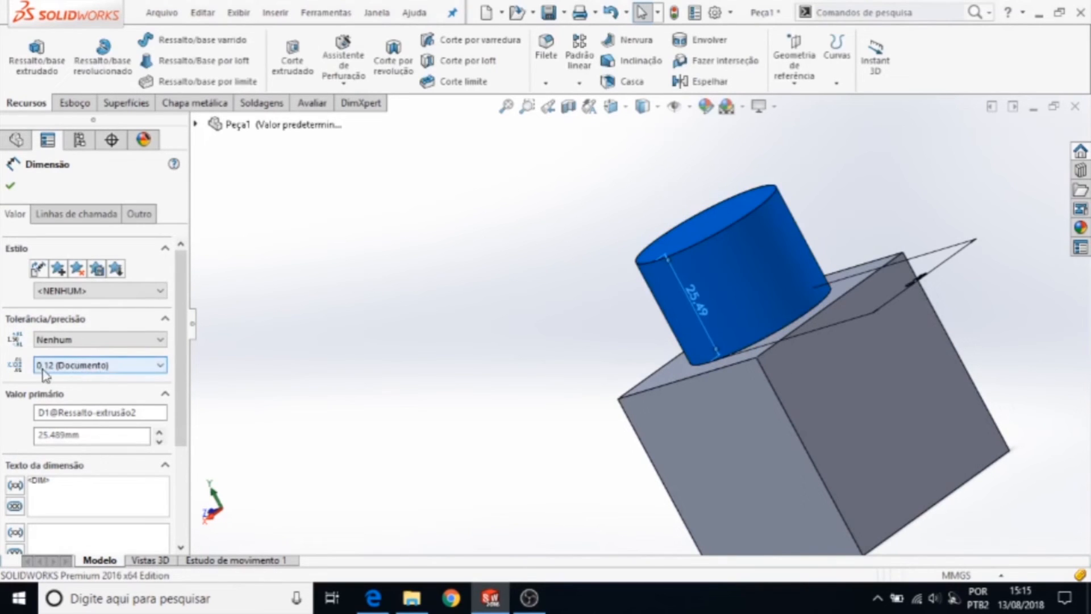
double_click(691, 302)
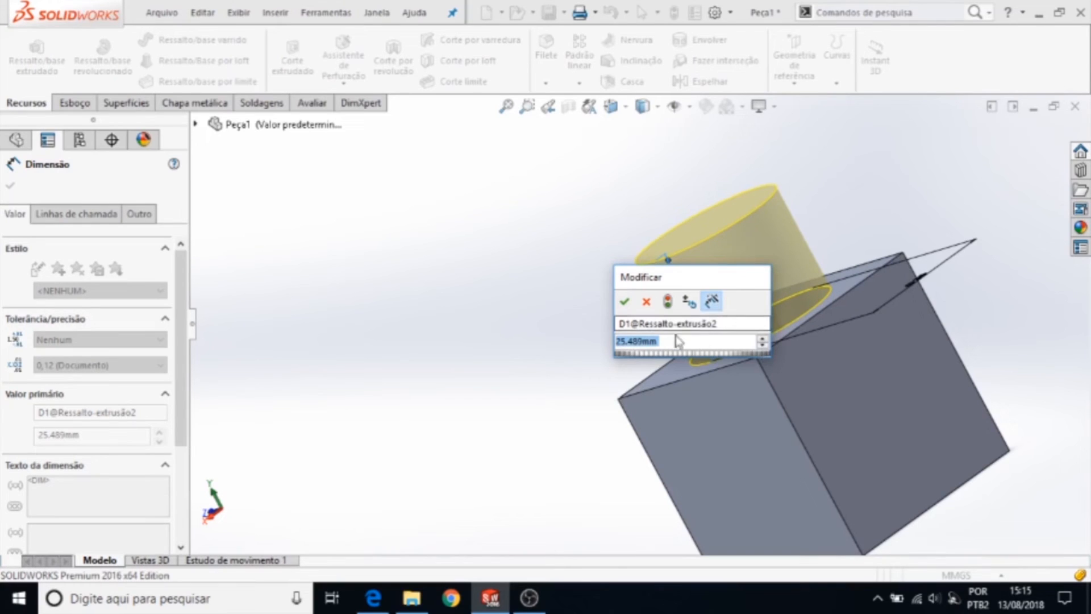
click(687, 303)
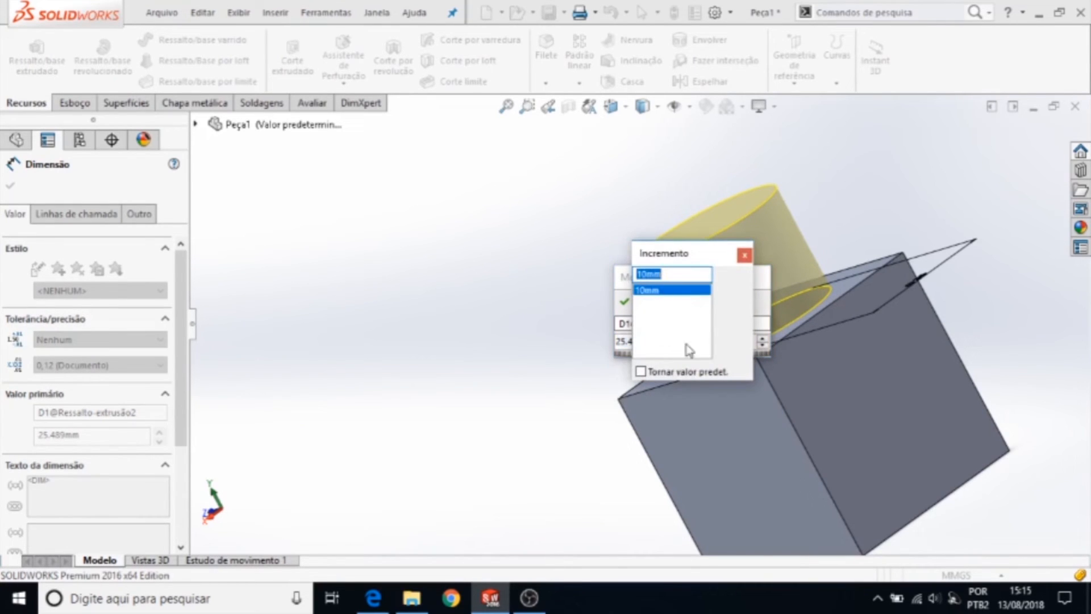
click(745, 256)
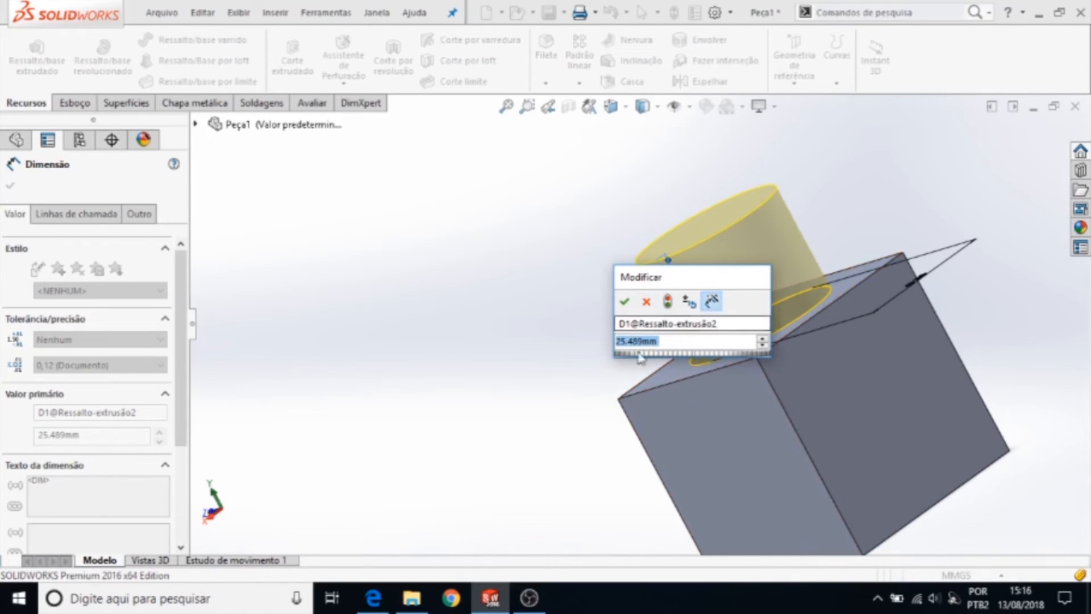
click(624, 309)
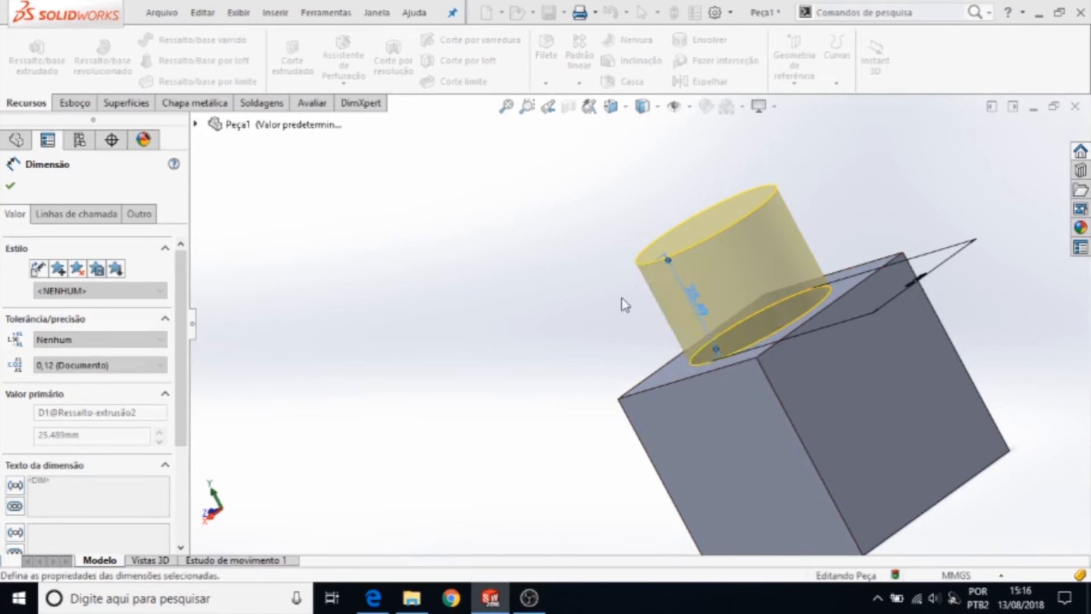
Set the height of the cylindrical boss on the cube's top face to 25.40 mm.
middle_drag(760, 297, 861, 279)
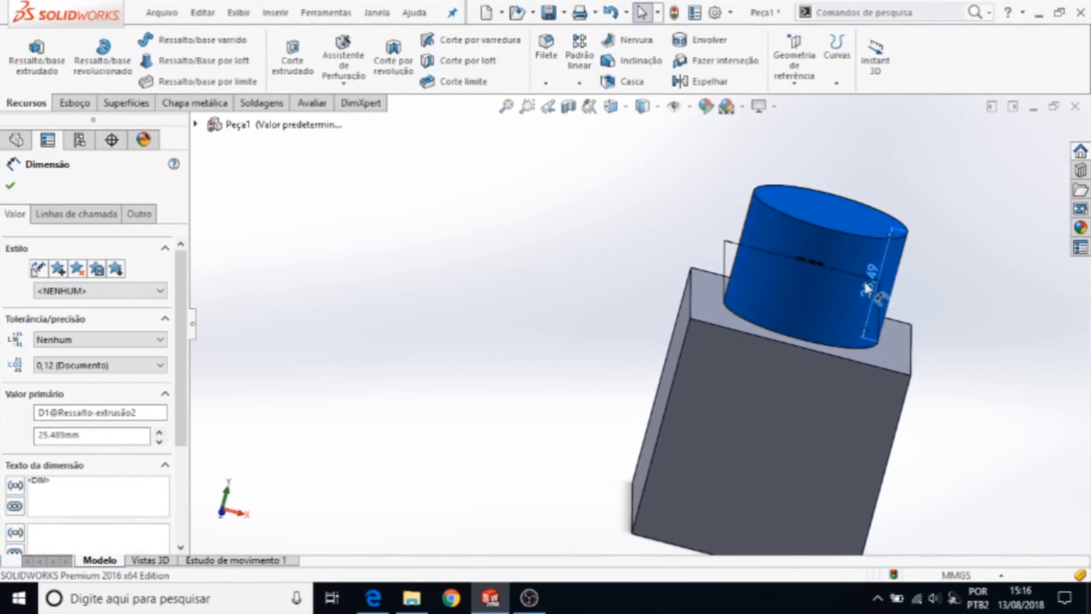
double_click(863, 280)
text(40)
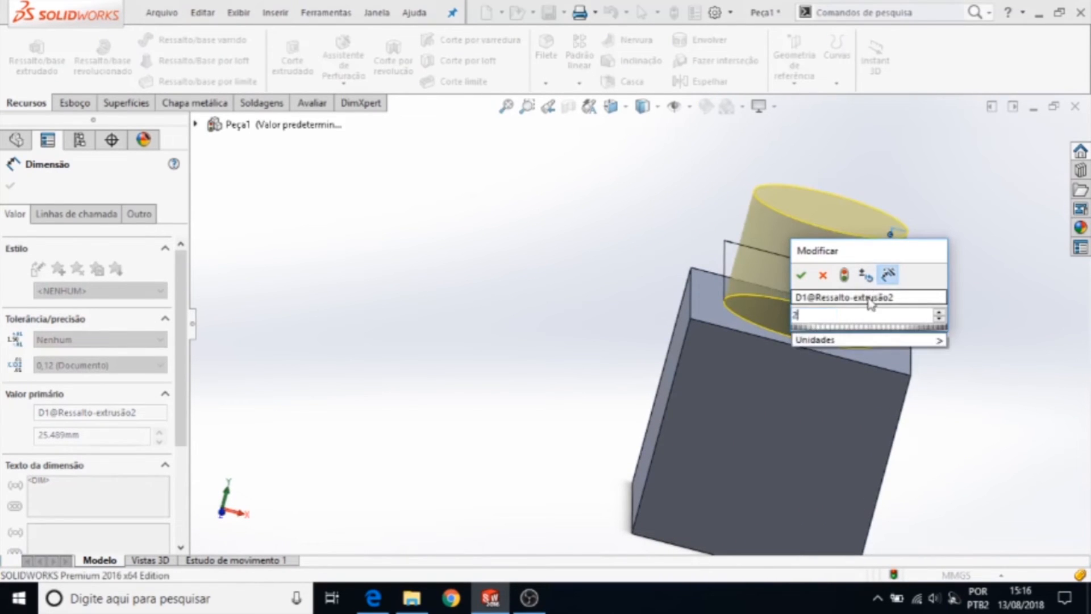
key(Return)
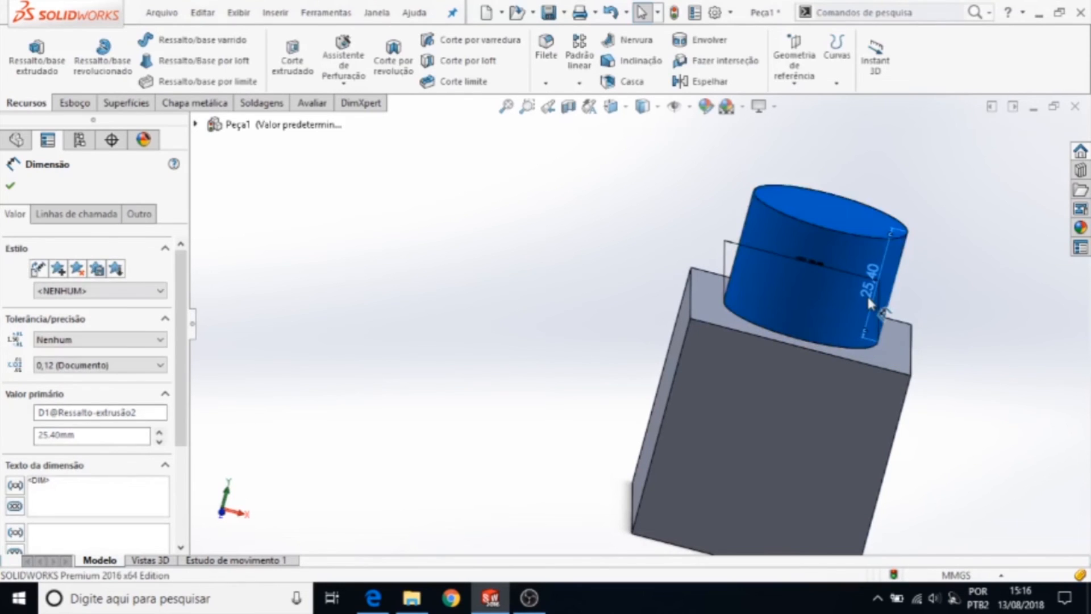
click(1017, 292)
Start a sketch on the cube's right side face and draw a circle about 30 mm in diameter centred on the origin.
middle_drag(1016, 293, 840, 251)
click(763, 417)
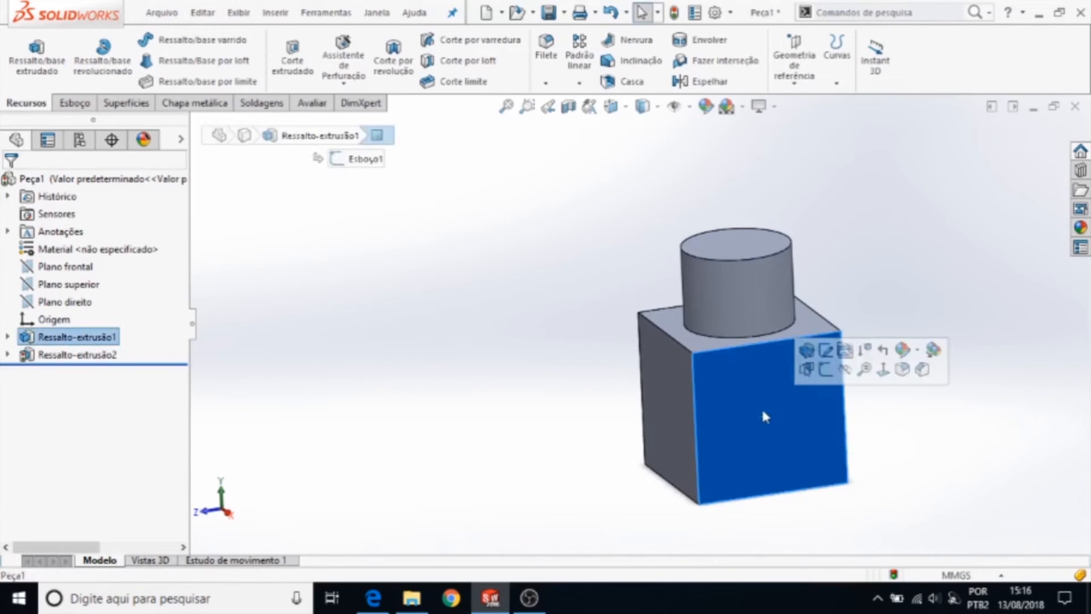
middle_drag(572, 319, 540, 316)
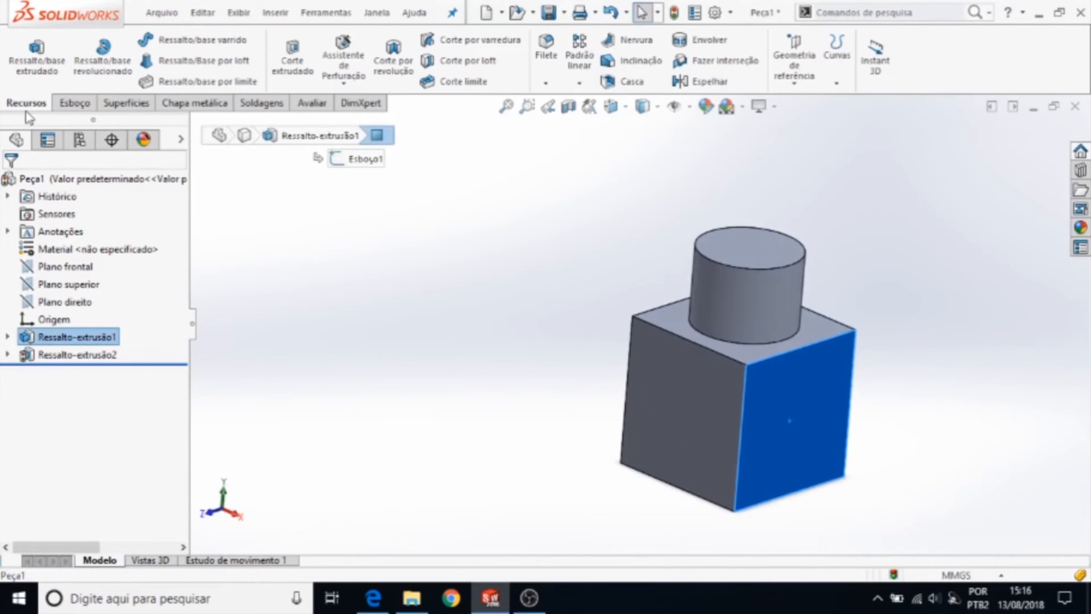
click(82, 103)
click(23, 56)
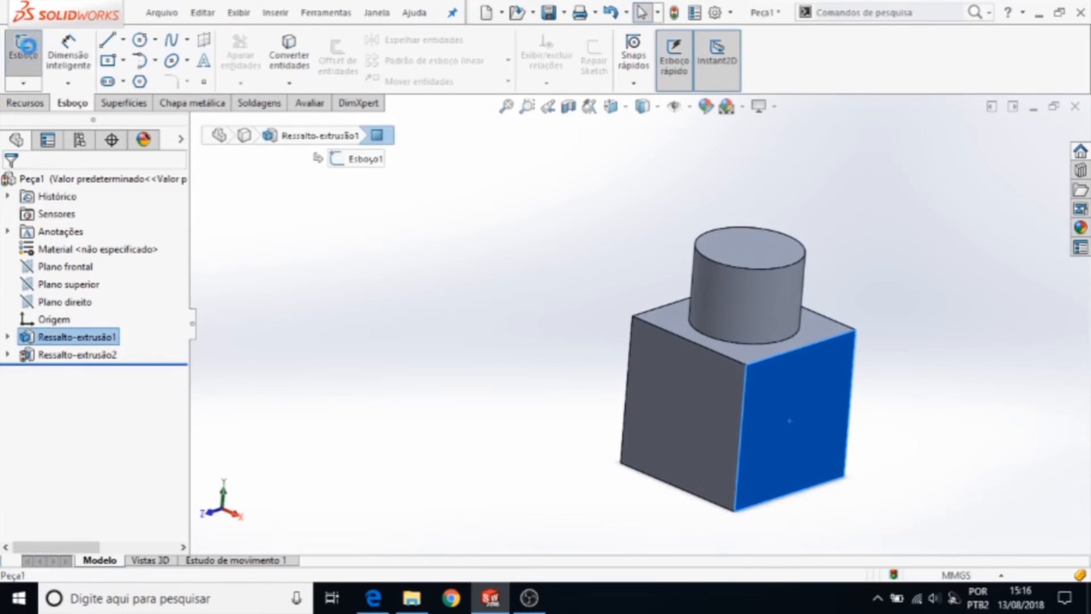
click(140, 40)
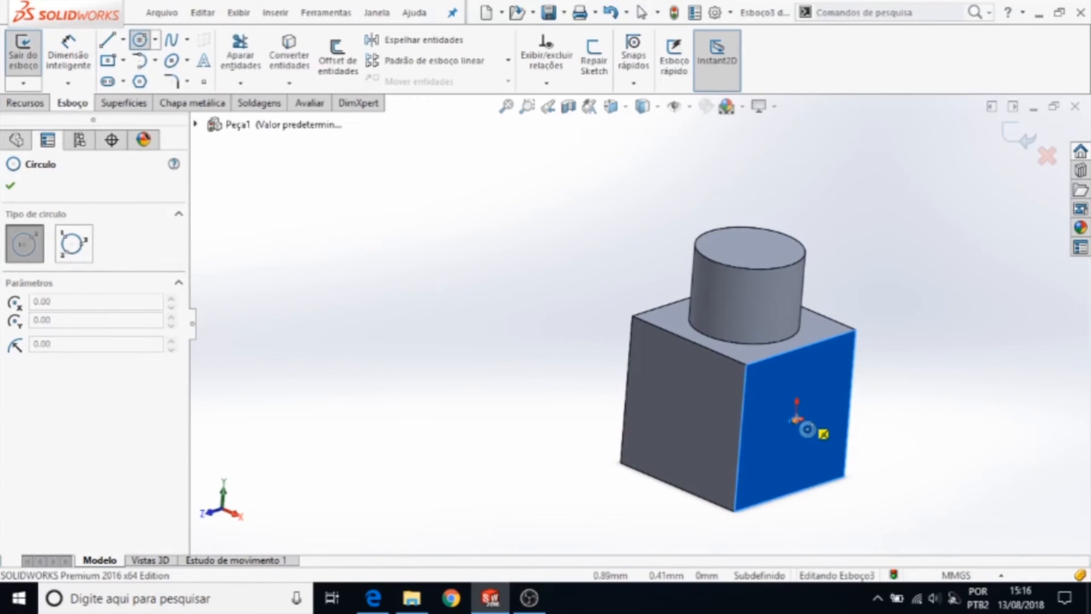
click(806, 429)
click(829, 414)
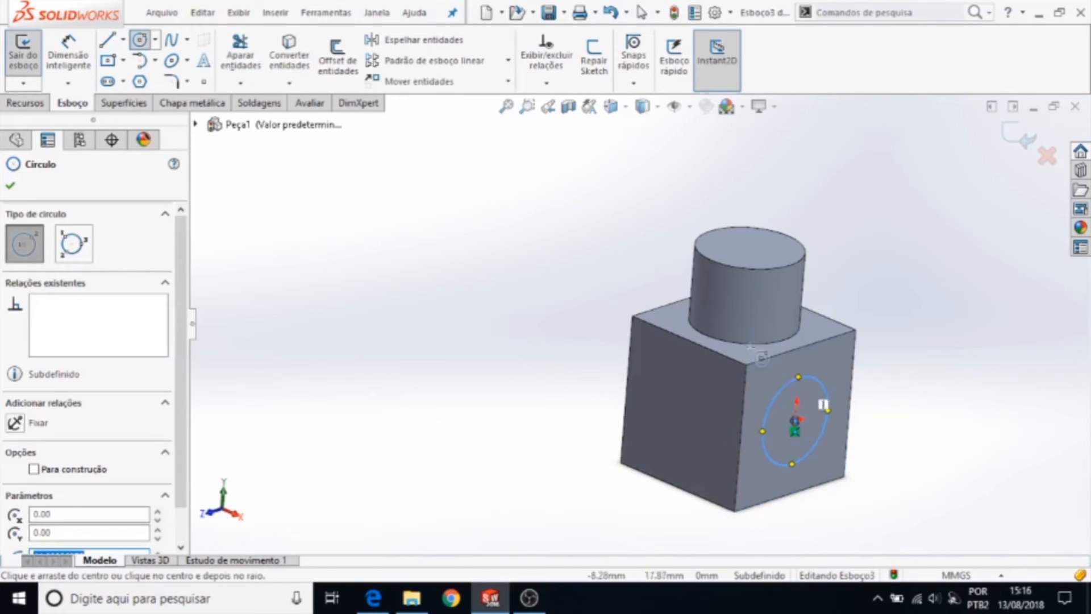
Dimension the circle on the right side face with a diameter of 20 mm.
click(85, 54)
click(825, 398)
click(905, 357)
text(20)
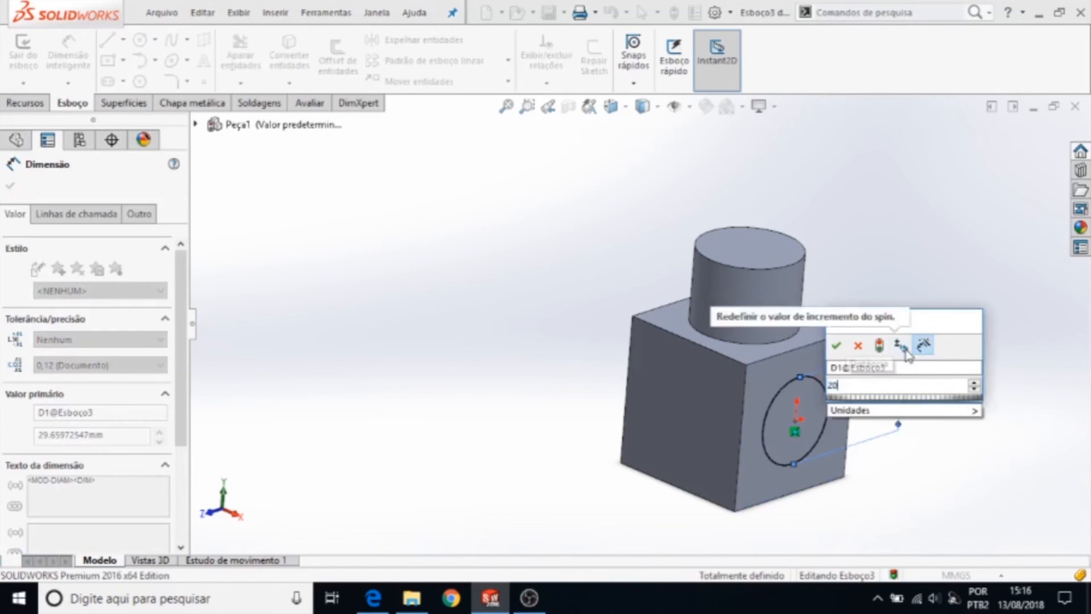
key(Return)
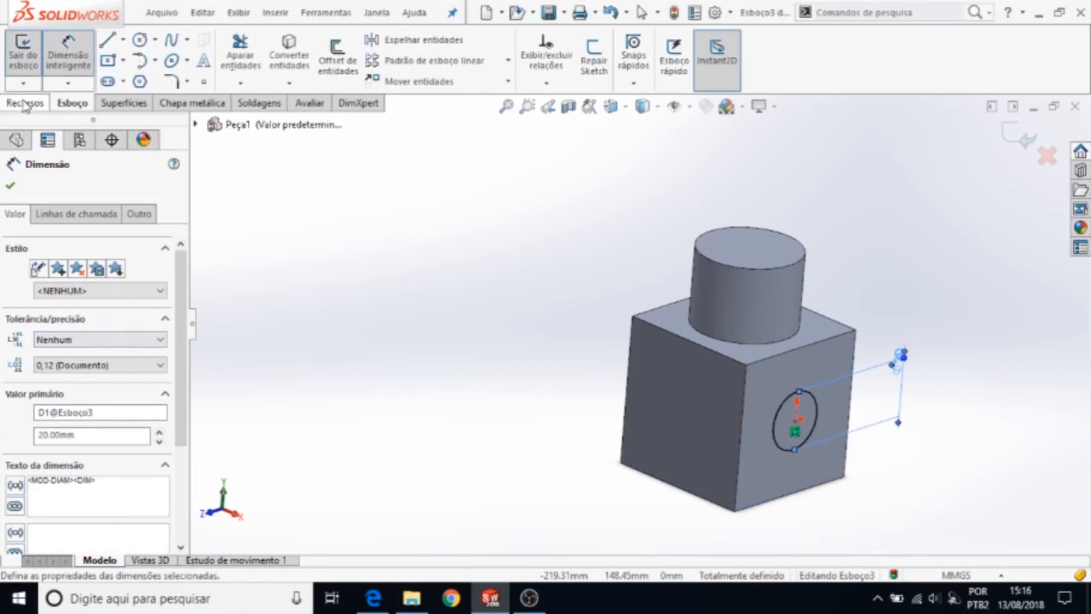
Extrude the 20 mm circle outward as a blind (Cego) boss 25.489 mm deep and show the part in isometric view.
click(26, 103)
click(37, 54)
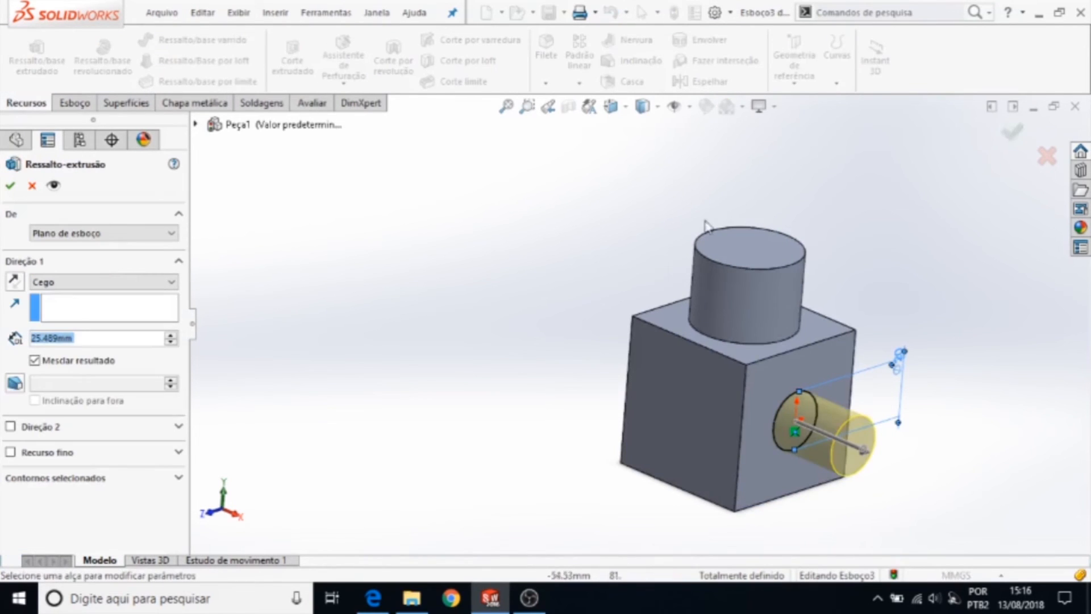
click(1013, 134)
middle_drag(939, 272, 625, 473)
middle_drag(954, 280, 780, 362)
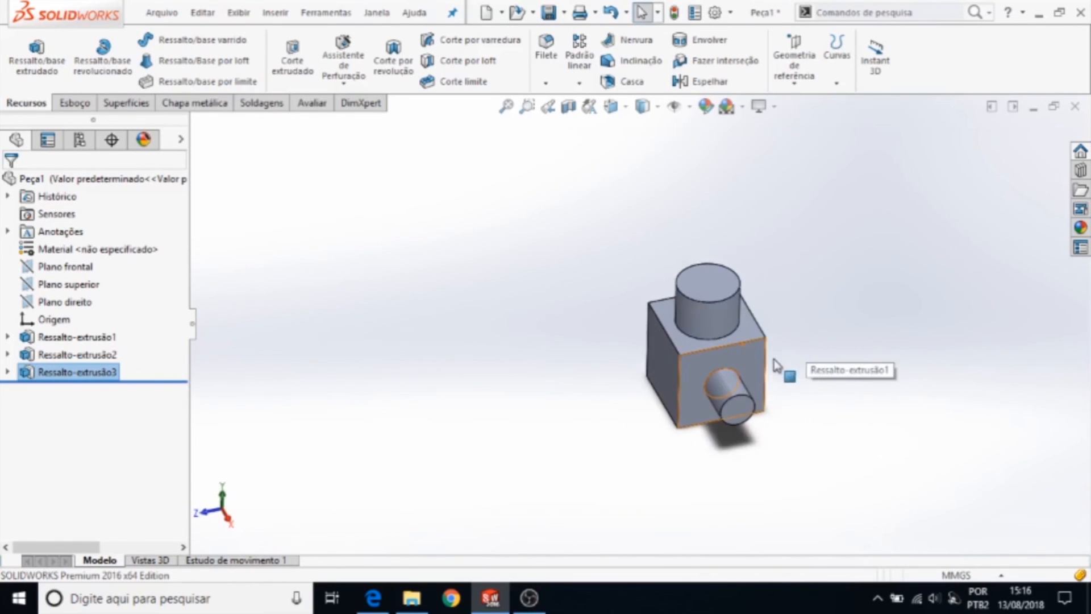
scroll(780, 362, down, 3)
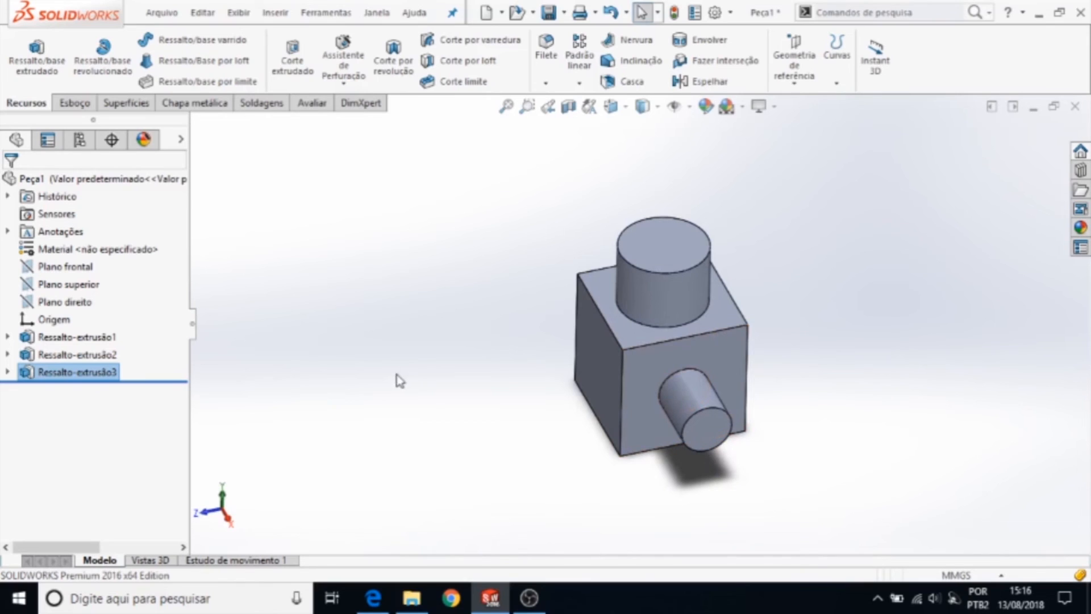
key(space)
click(459, 420)
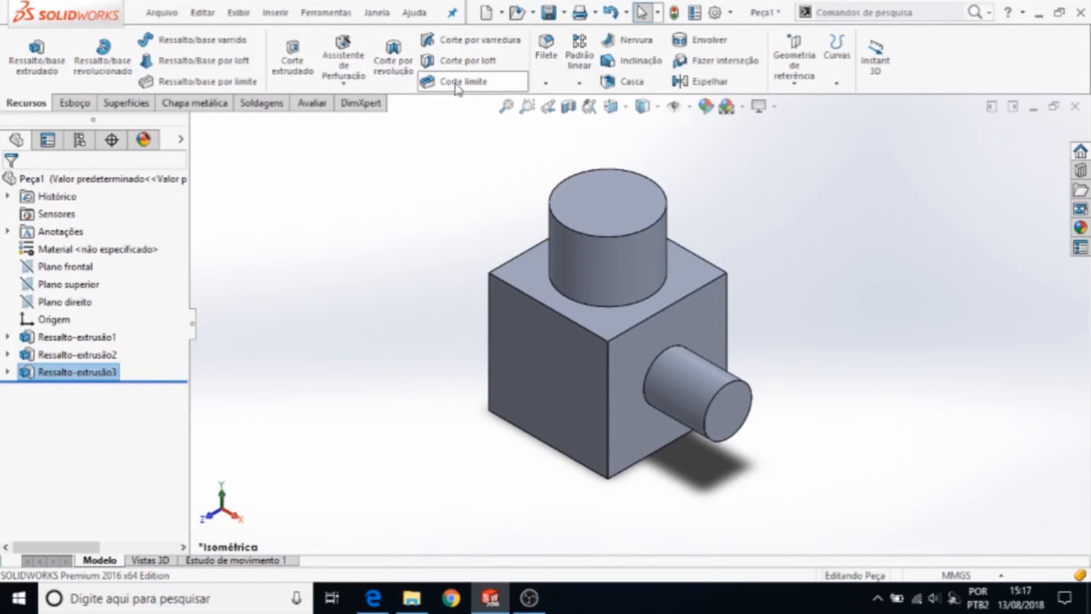
Start a sketch on the cube's front face and draw a circle about 37 mm in diameter centred on the origin.
middle_drag(570, 309, 510, 329)
click(658, 253)
click(529, 332)
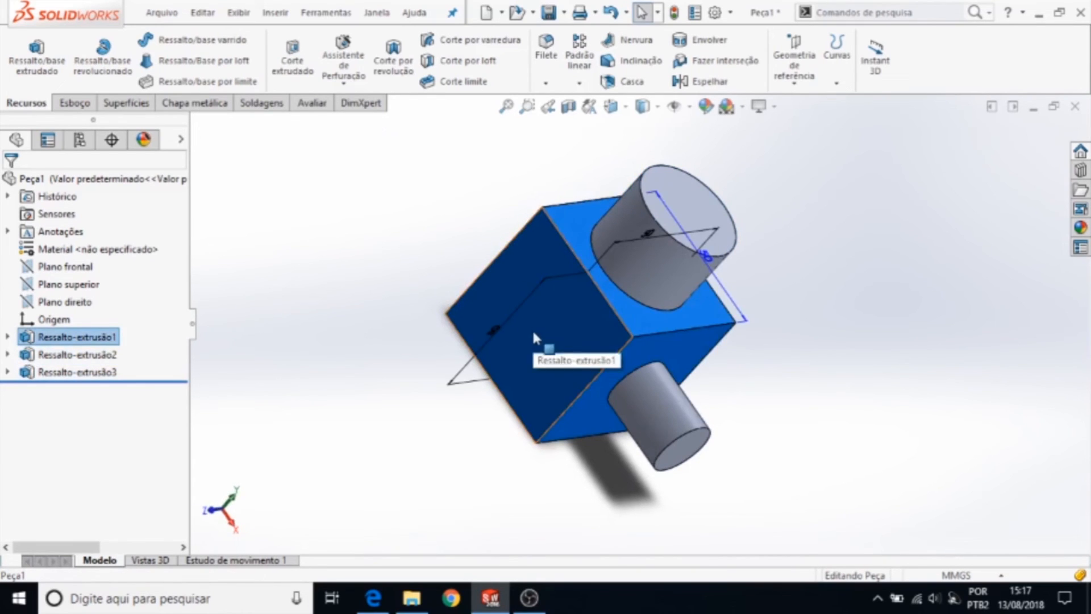
click(380, 349)
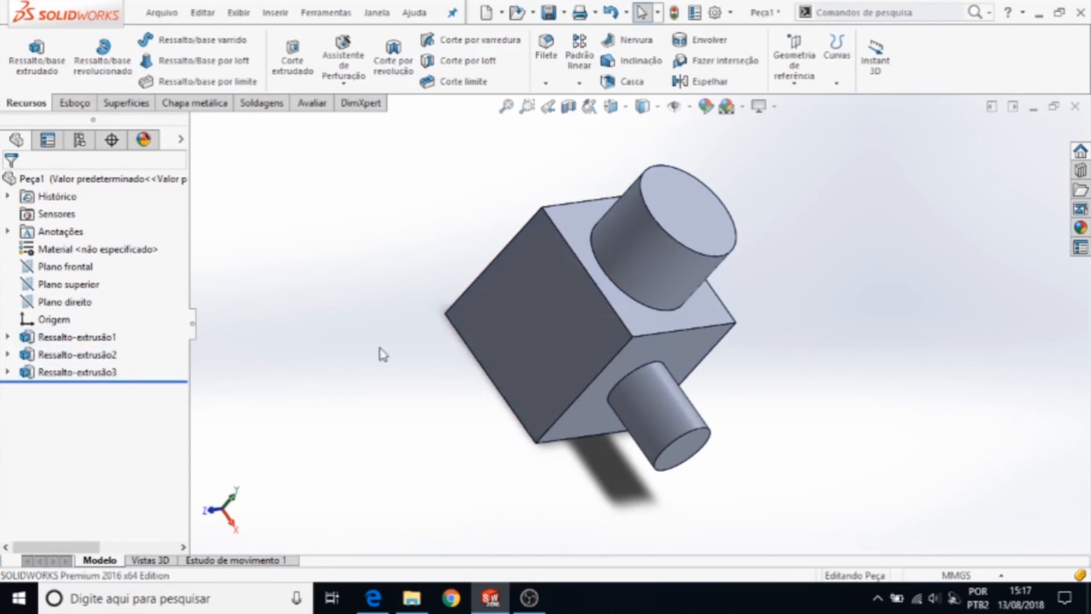
click(550, 331)
click(74, 103)
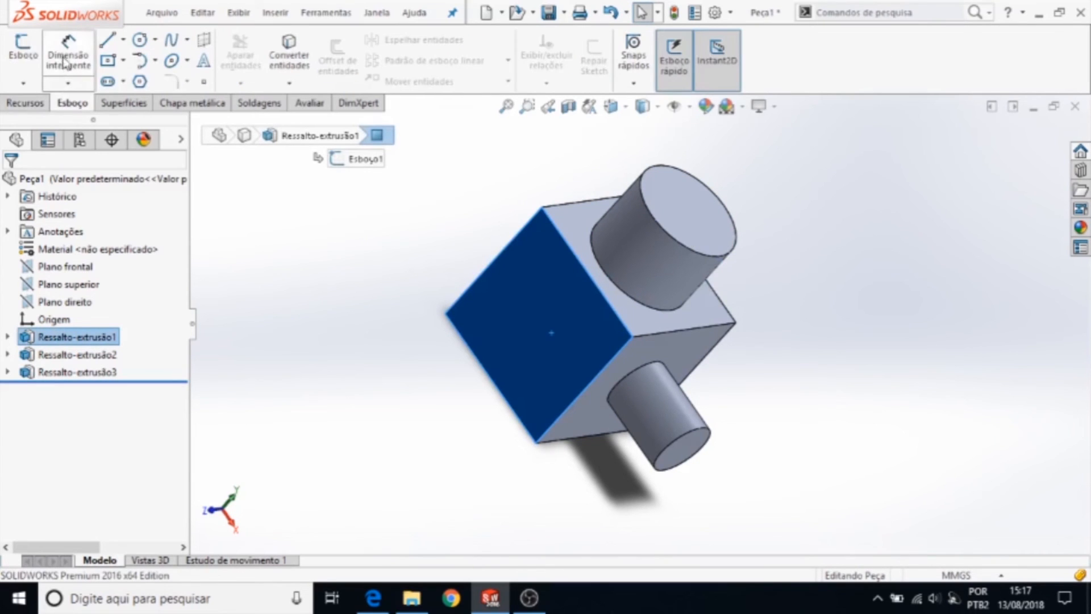
click(23, 45)
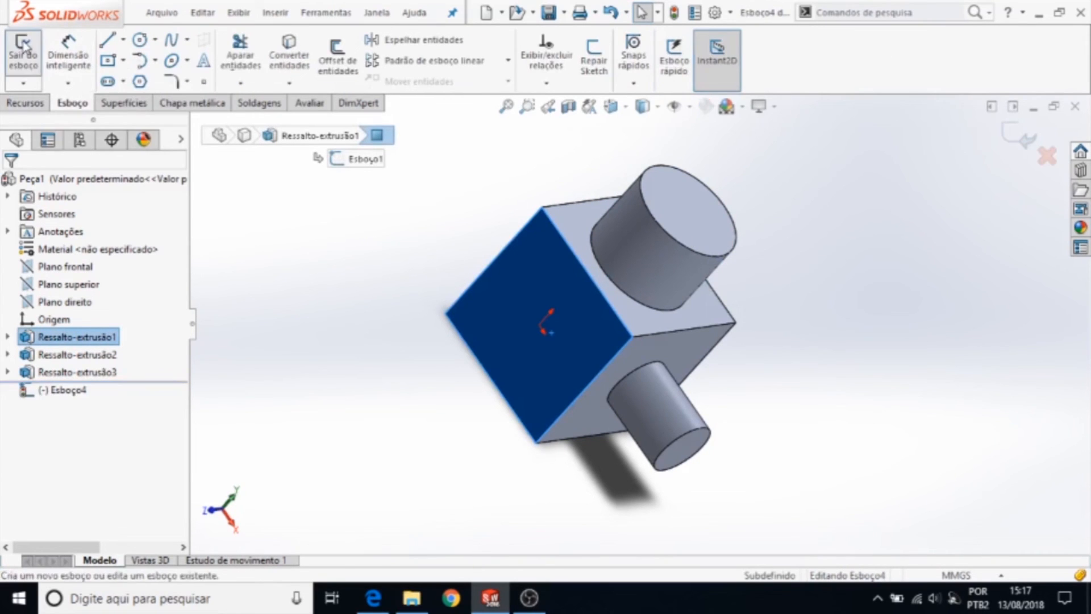
click(140, 39)
click(539, 326)
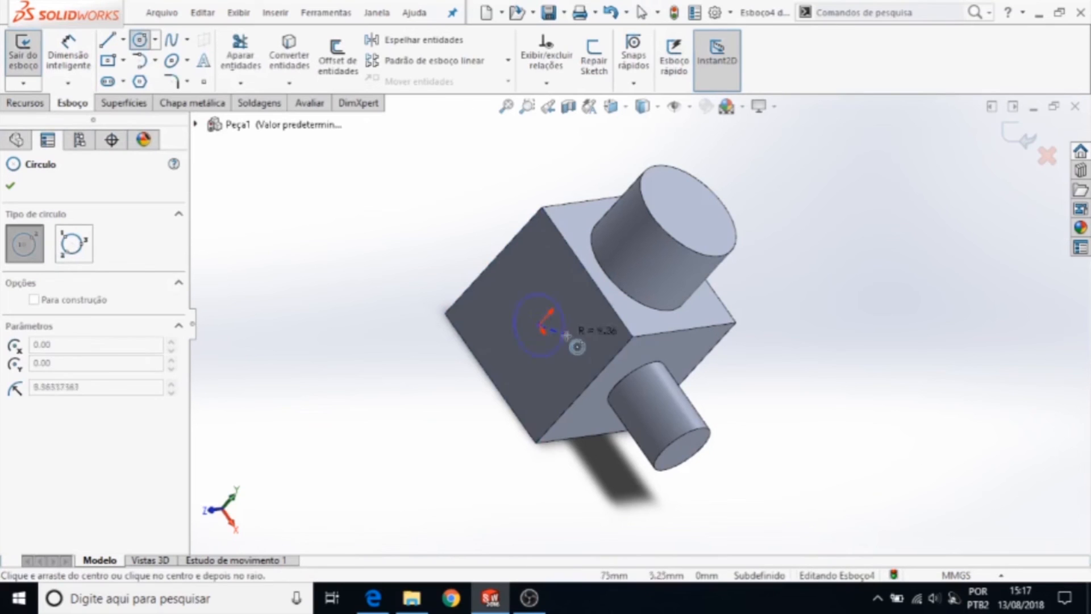
click(587, 343)
Dimension the circle on the front face with a diameter of 35 mm.
click(50, 61)
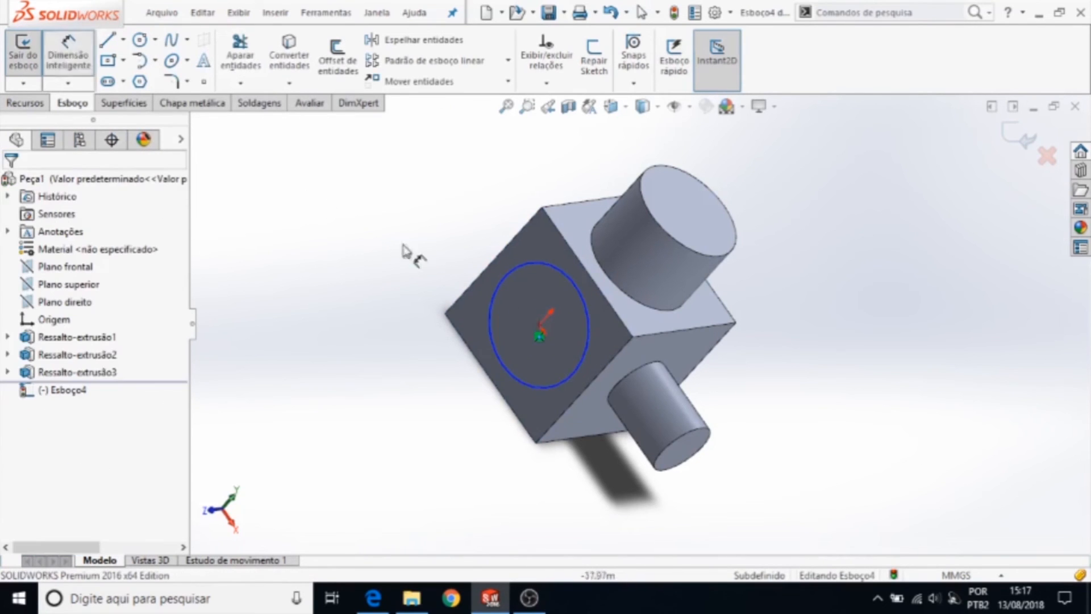
click(531, 261)
click(439, 240)
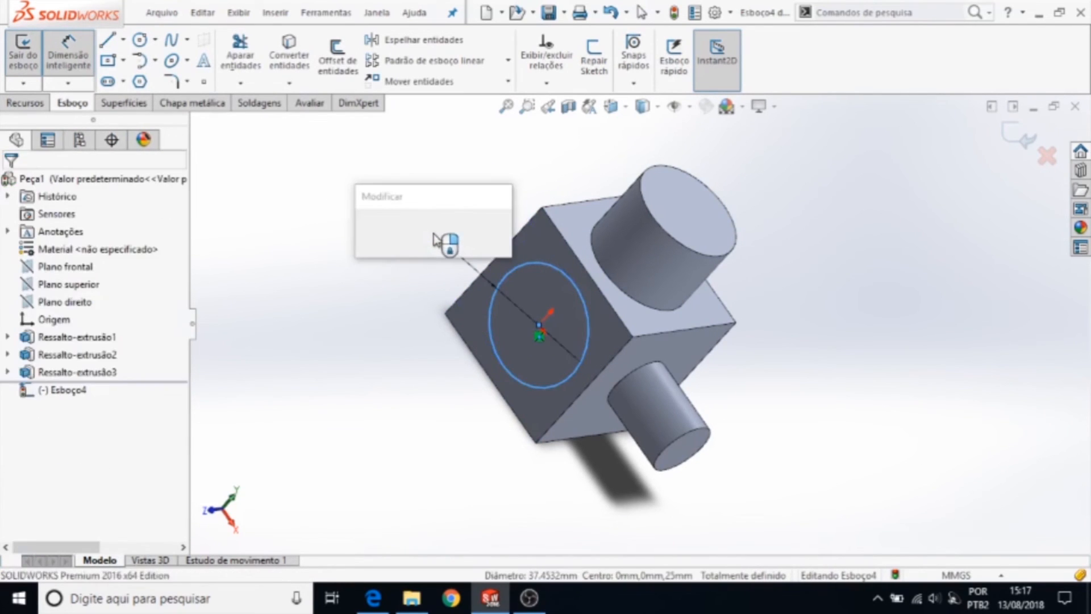
key(Return)
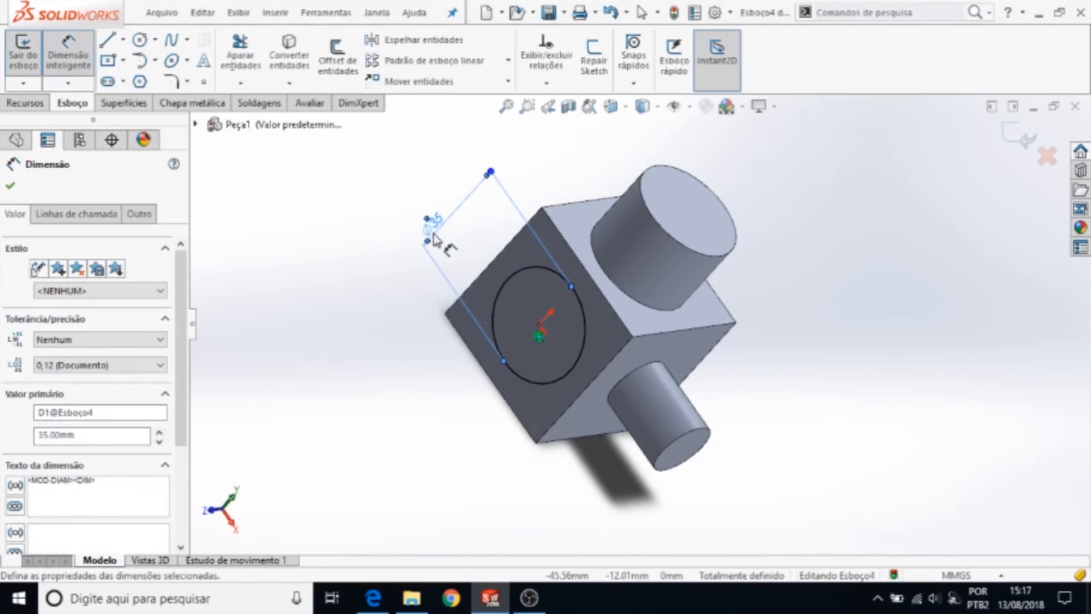
Start an extruded cut from the 35 mm circle and raise its blind (Cego) depth to 105.489 mm.
click(15, 106)
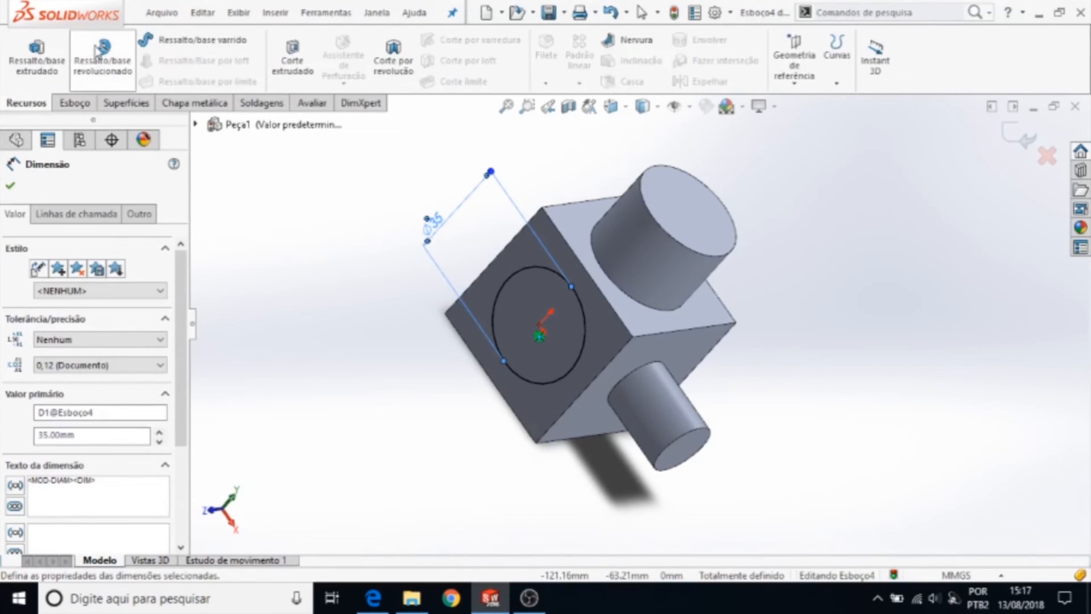
click(293, 57)
middle_drag(761, 328, 702, 234)
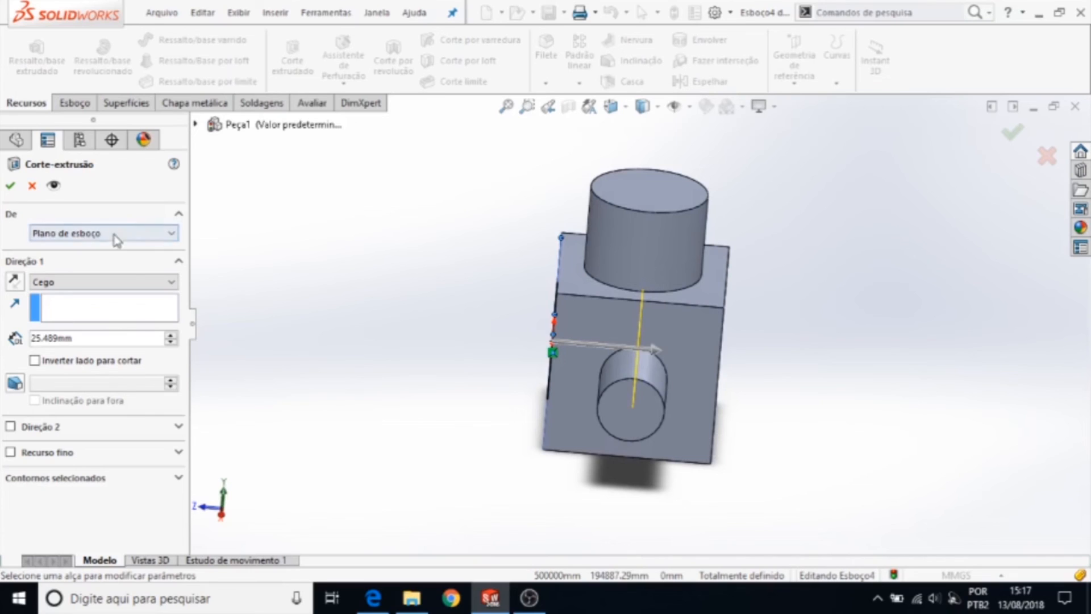
click(173, 335)
click(172, 334)
click(173, 334)
click(173, 334)
click(172, 334)
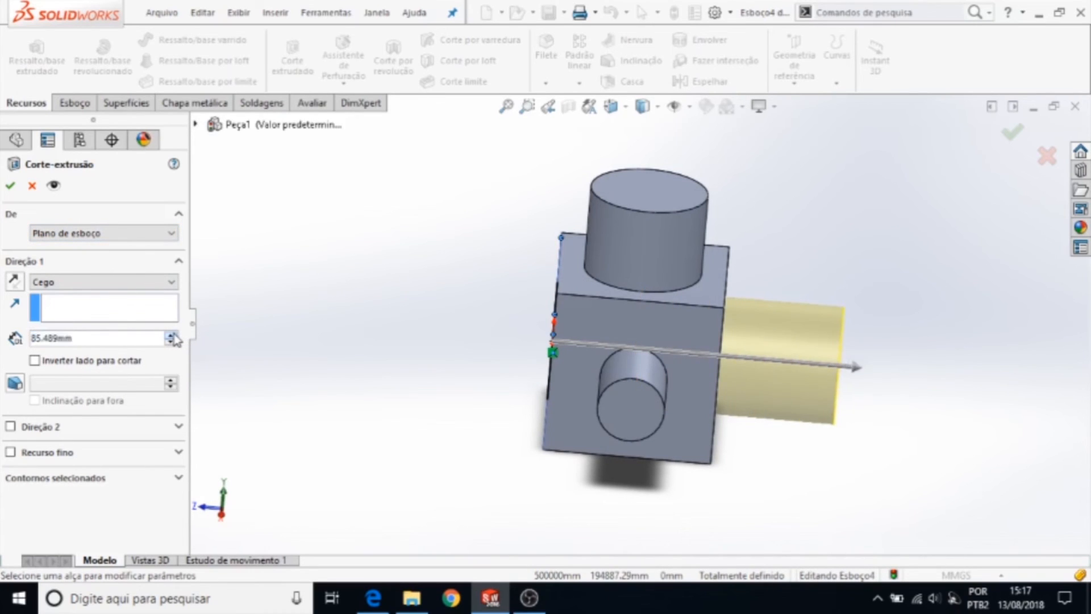
click(173, 335)
click(173, 334)
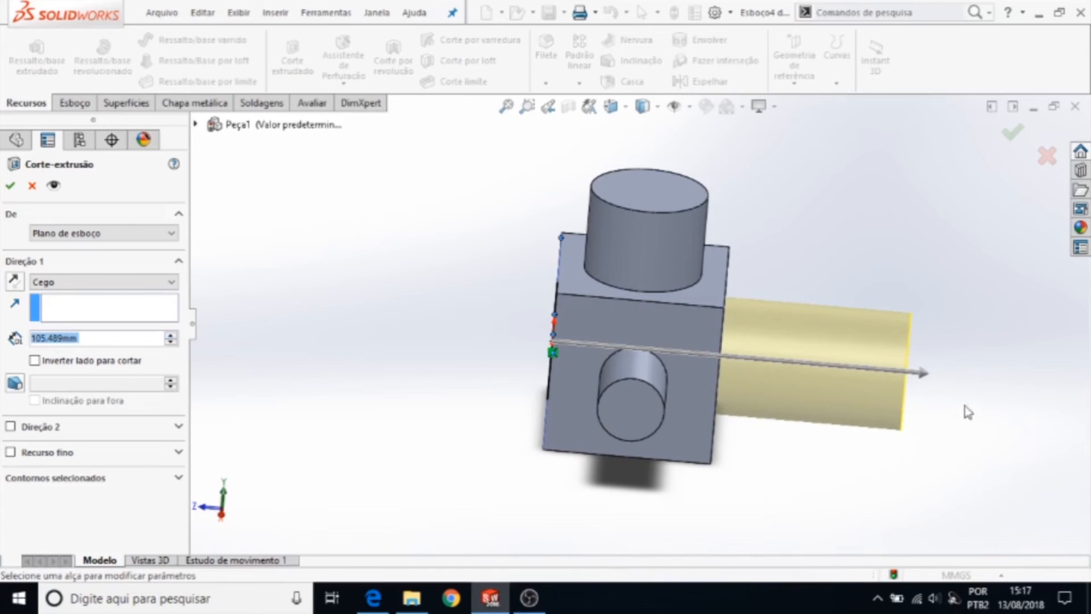
middle_drag(768, 381, 753, 407)
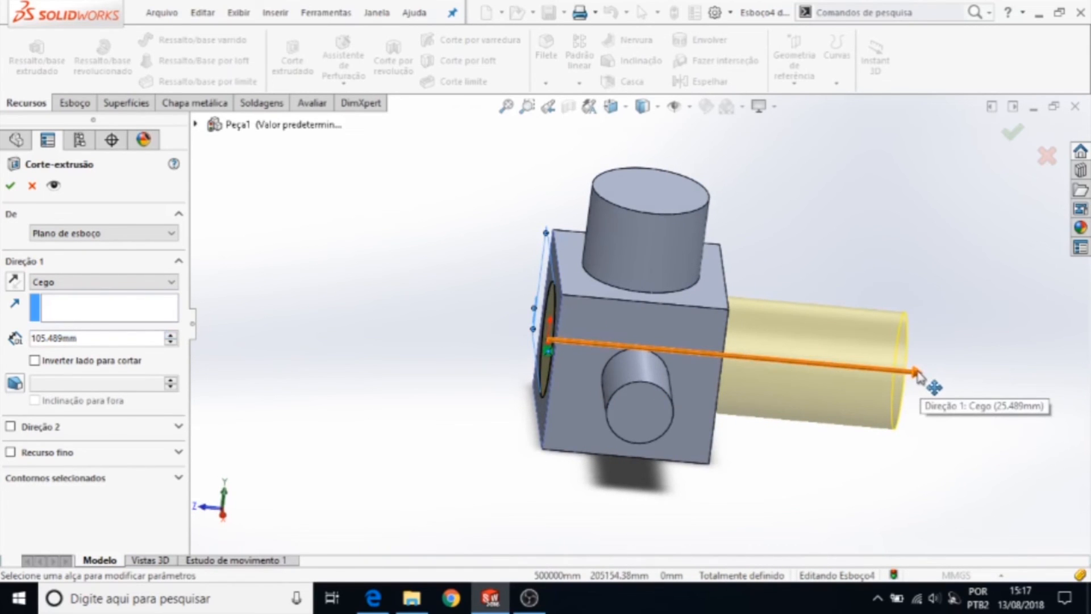
middle_drag(747, 295, 673, 301)
middle_drag(789, 293, 626, 296)
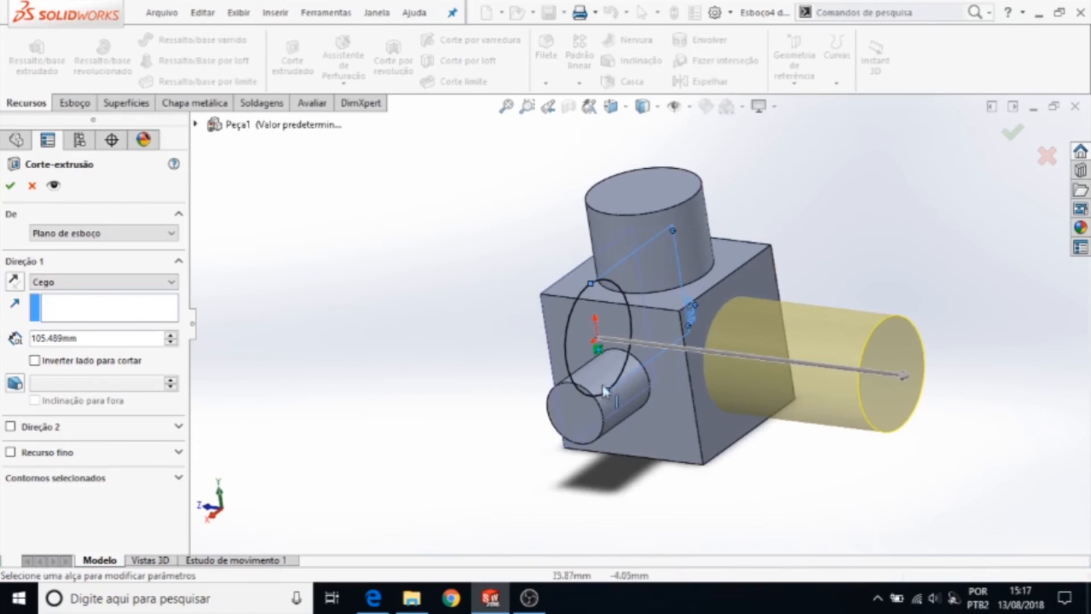
middle_drag(871, 309, 898, 310)
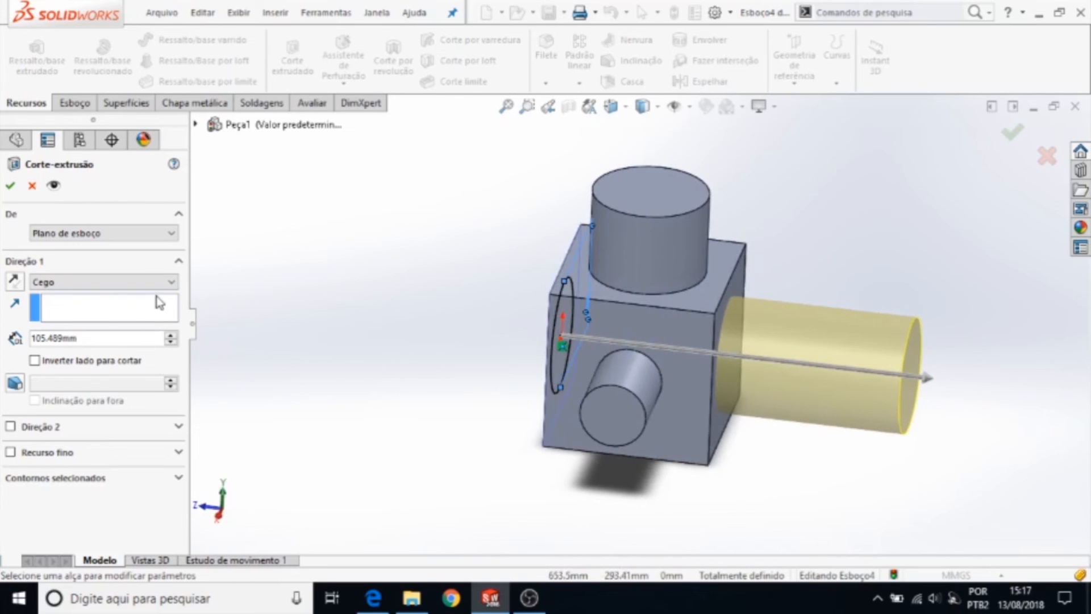
Try the Passante (through all) end condition for the cut and switch it back to Cego.
click(170, 282)
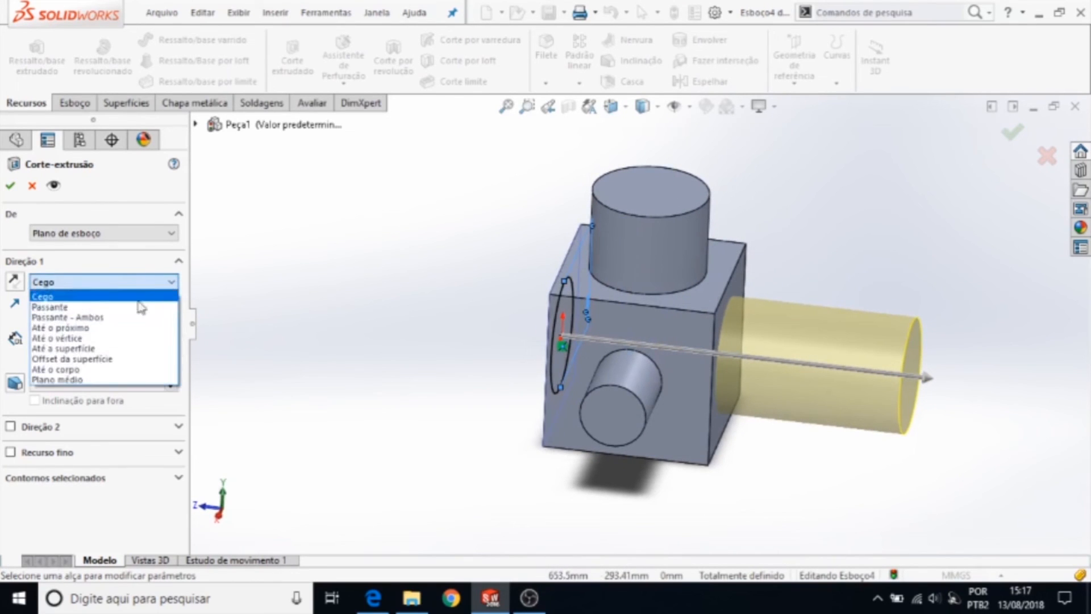
click(94, 316)
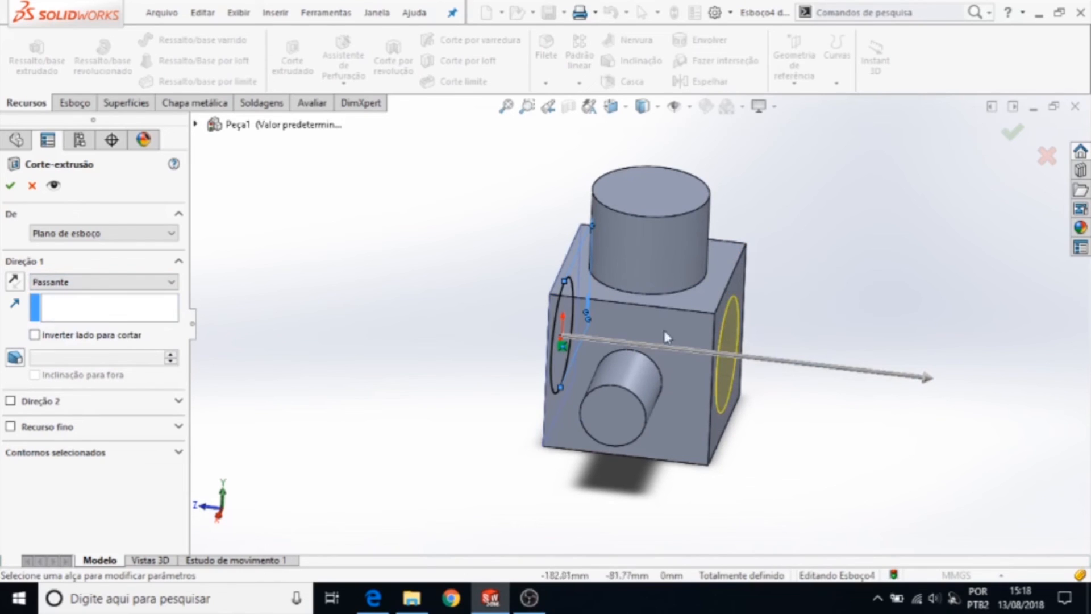
click(171, 284)
click(70, 298)
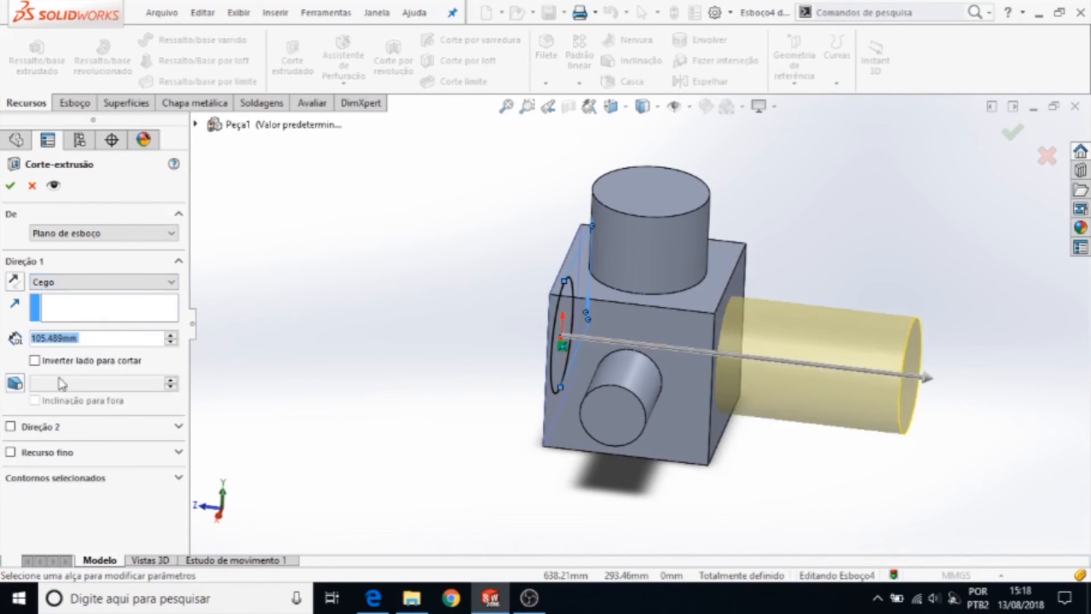
Set the blind cut depth to 50 mm and finish the circular cut through the cube.
text(50)
key(Return)
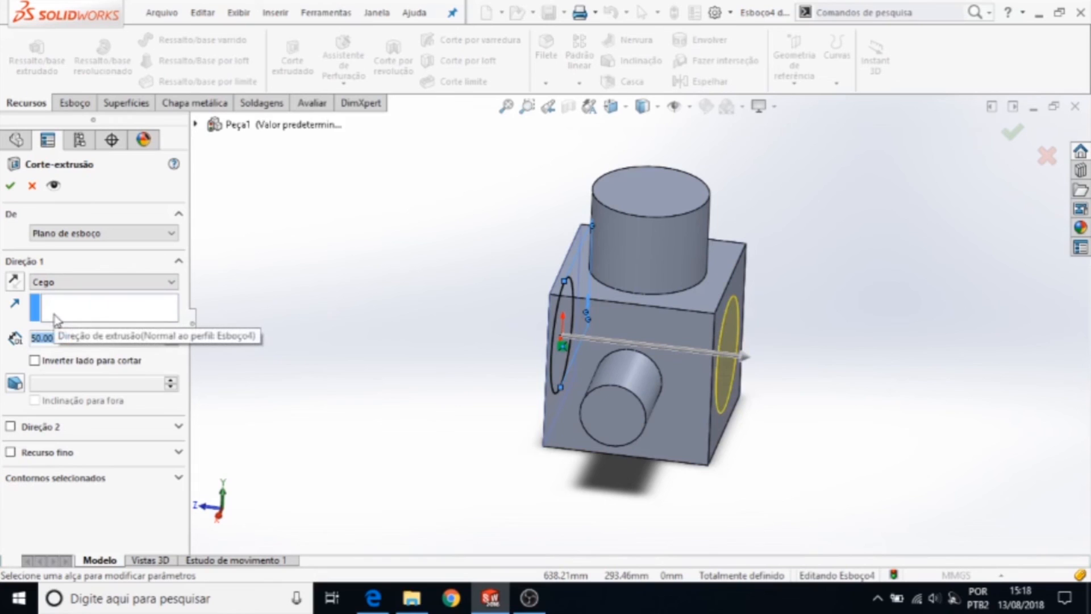
click(95, 283)
click(93, 286)
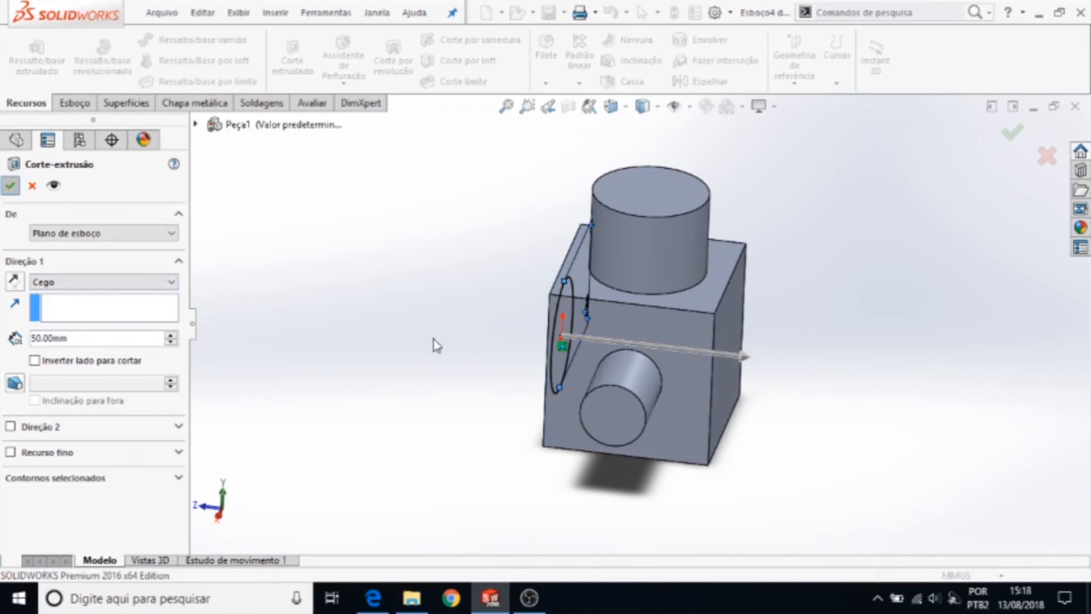
middle_drag(808, 380, 675, 356)
click(668, 328)
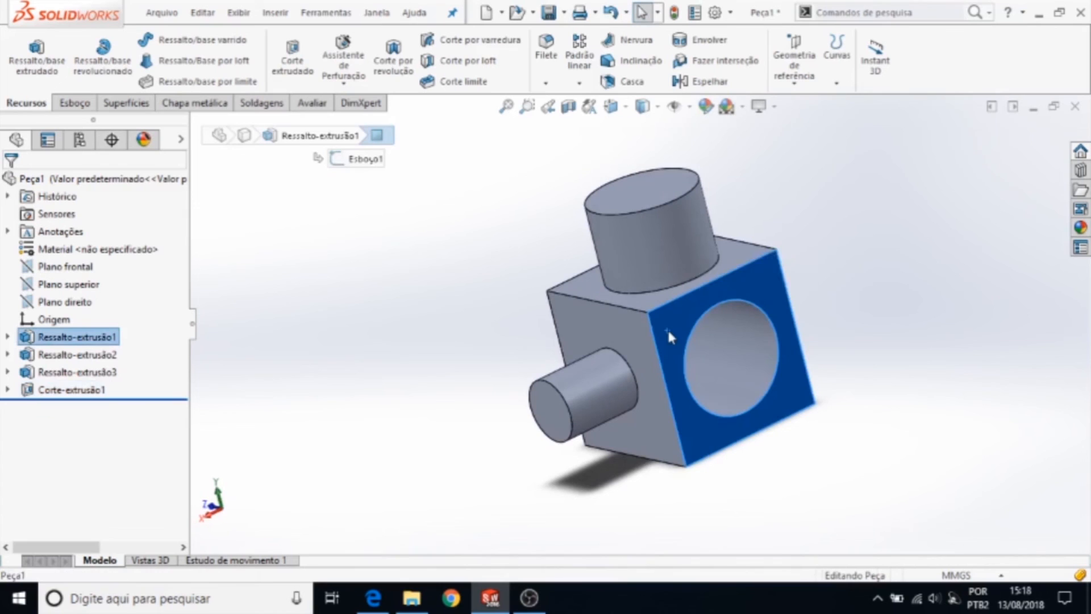
click(843, 367)
middle_drag(843, 366, 679, 327)
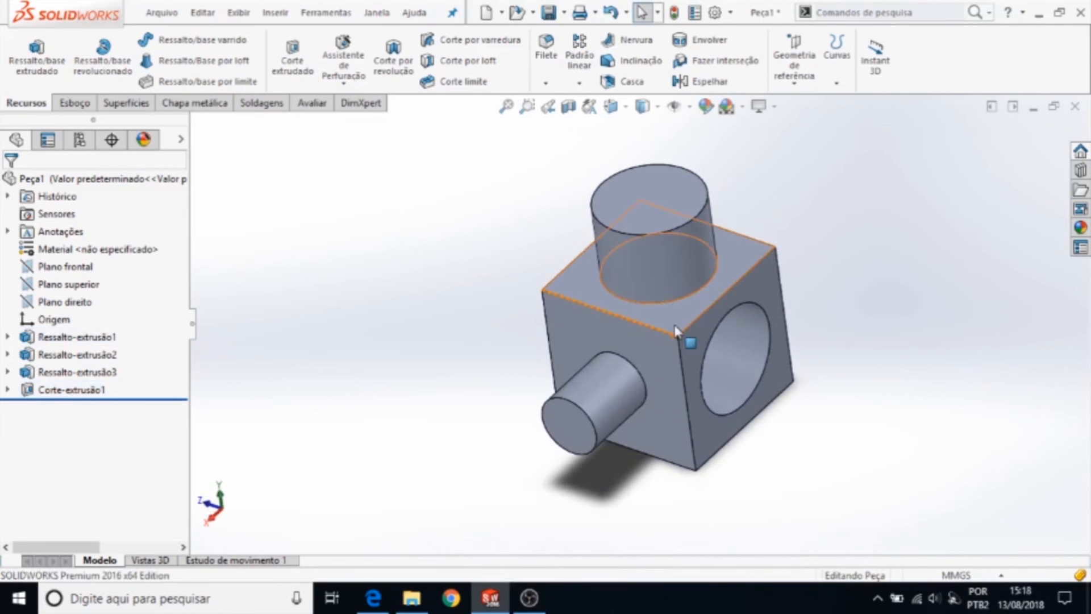
Change the cube's width dimension D2@Esboço1 to 60 mm and rebuild the part.
click(673, 322)
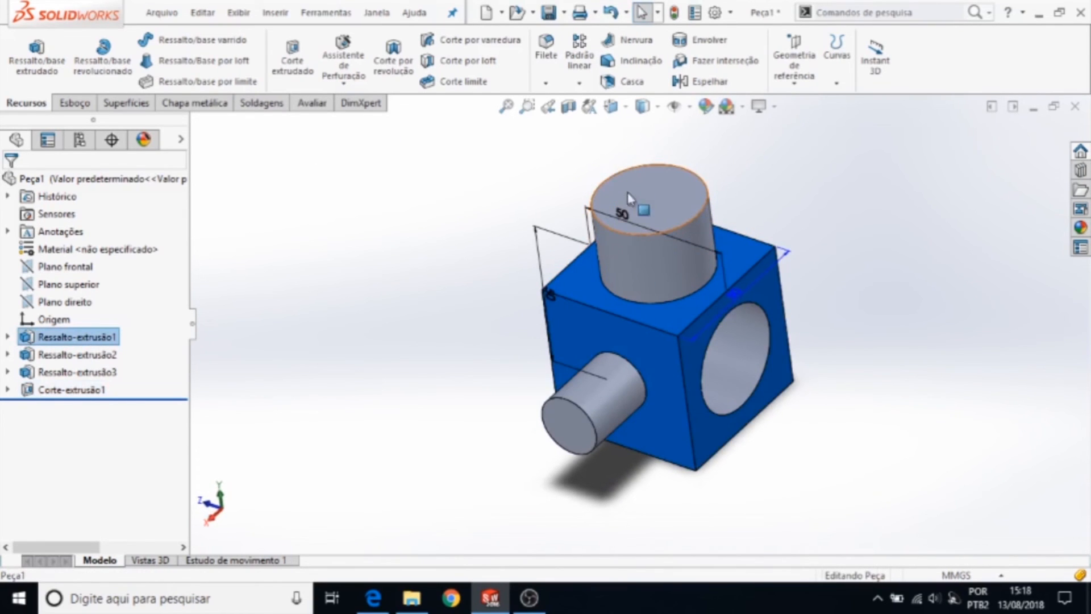
click(624, 215)
double_click(625, 217)
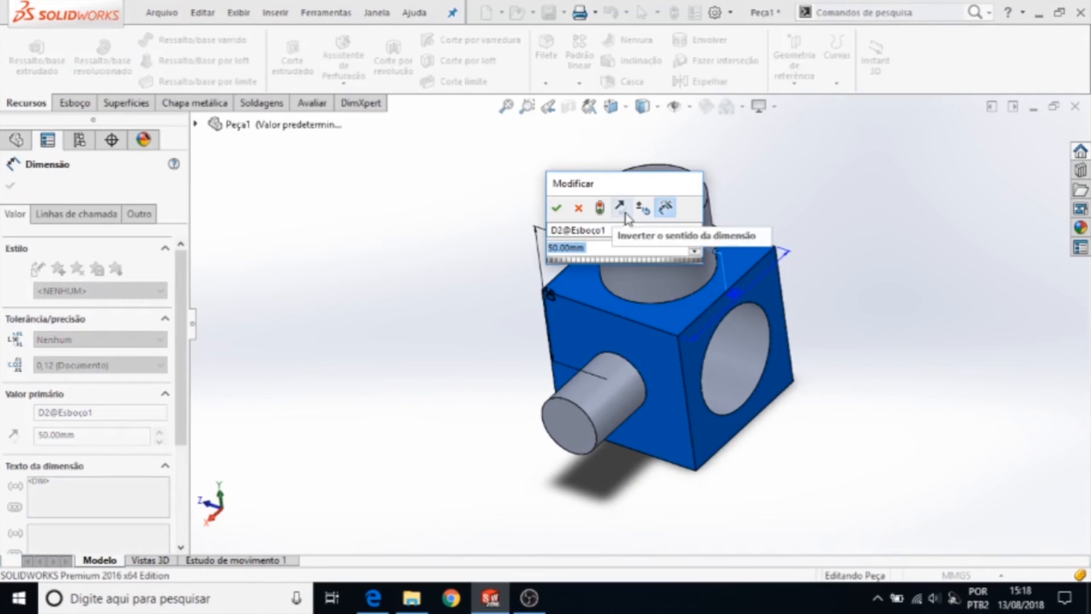
text(60)
key(Return)
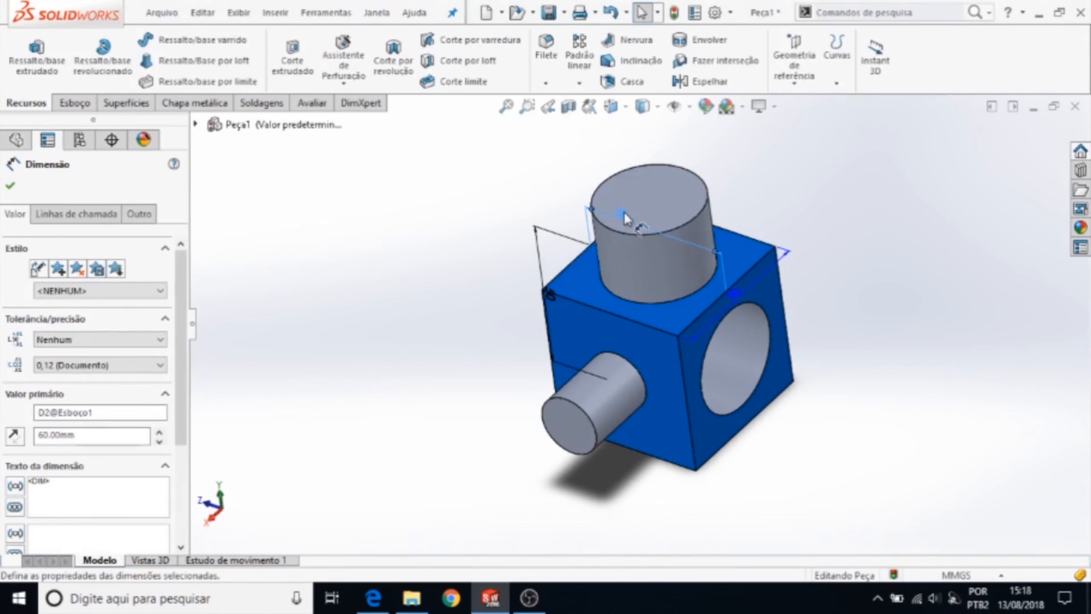
click(673, 13)
middle_drag(785, 461, 796, 348)
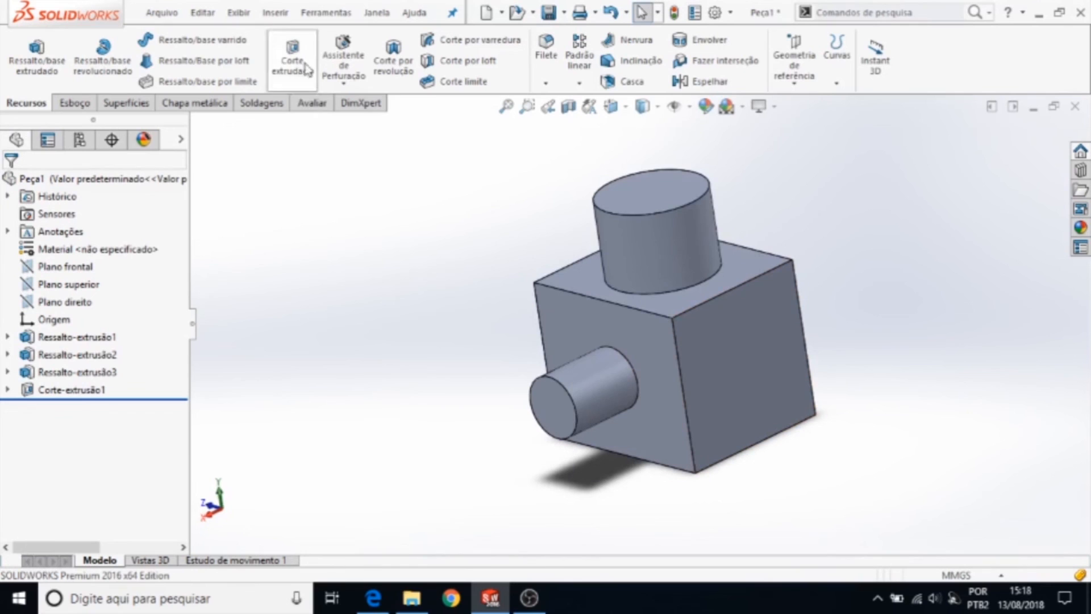
Restore the cube's width dimension D2@Esboço1 to 50 mm and rebuild the part.
double_click(575, 278)
click(574, 278)
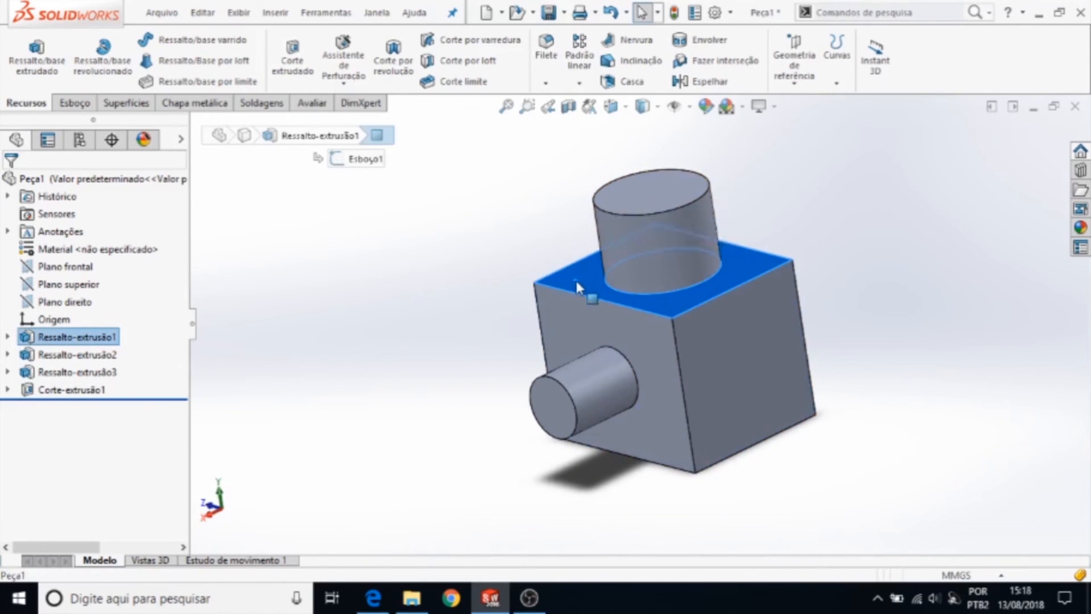
double_click(575, 278)
click(624, 218)
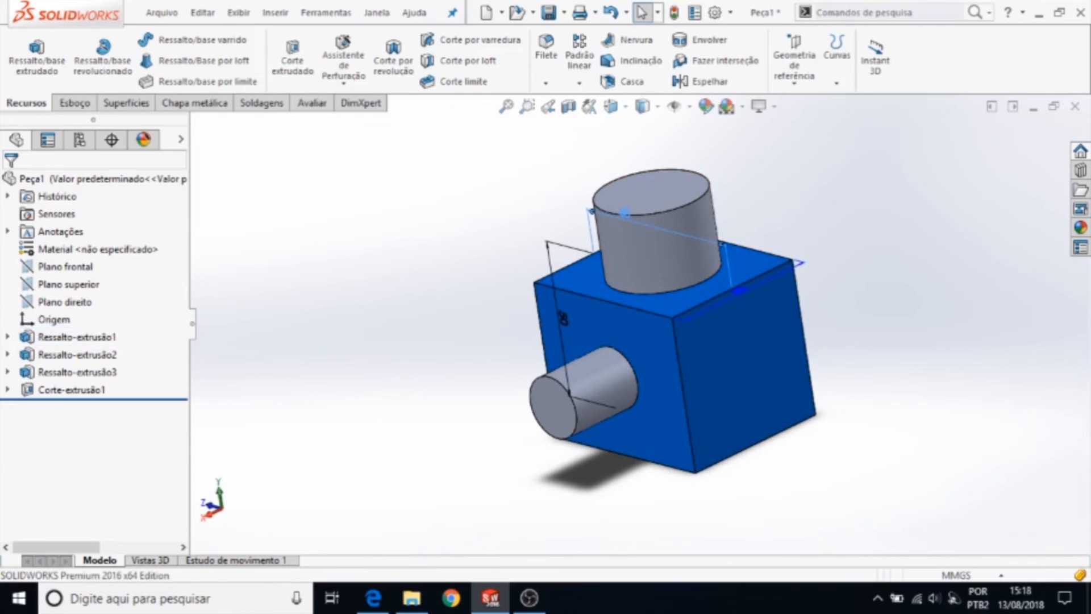
double_click(624, 217)
text(5)
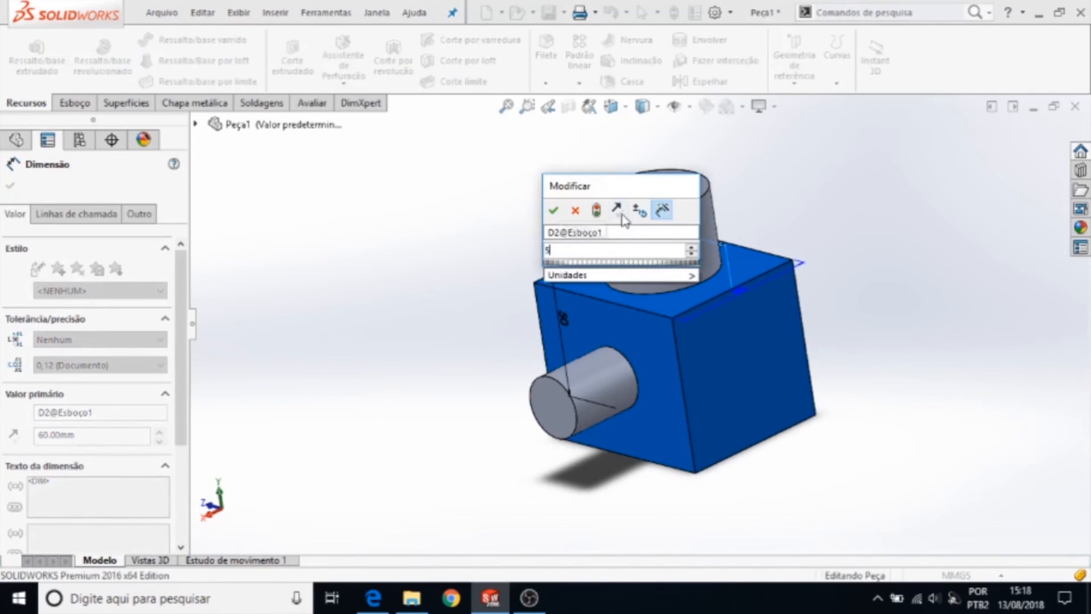
key(Return)
click(850, 183)
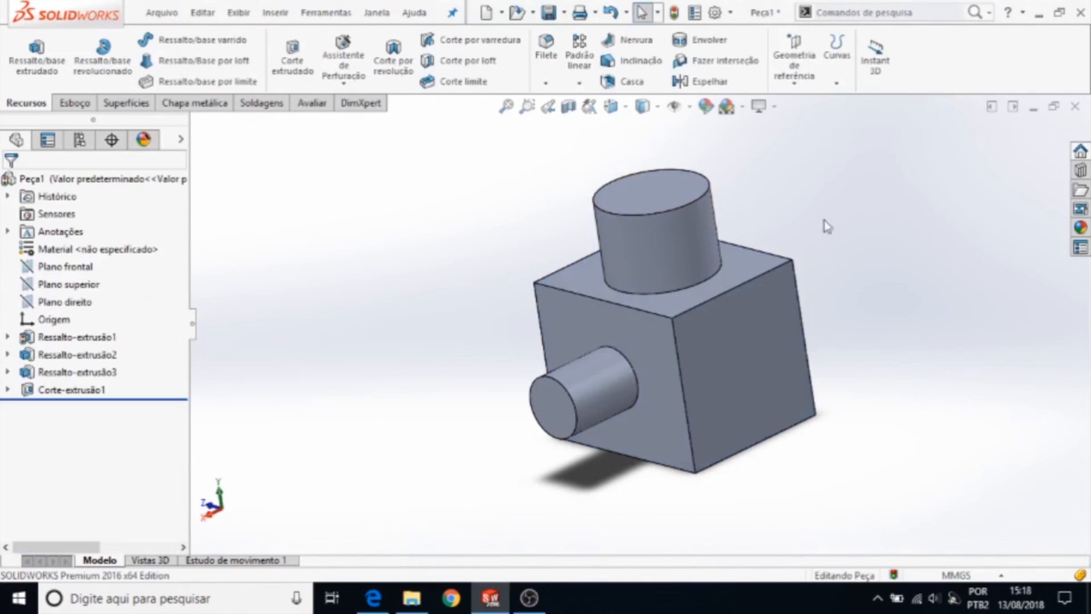
click(677, 14)
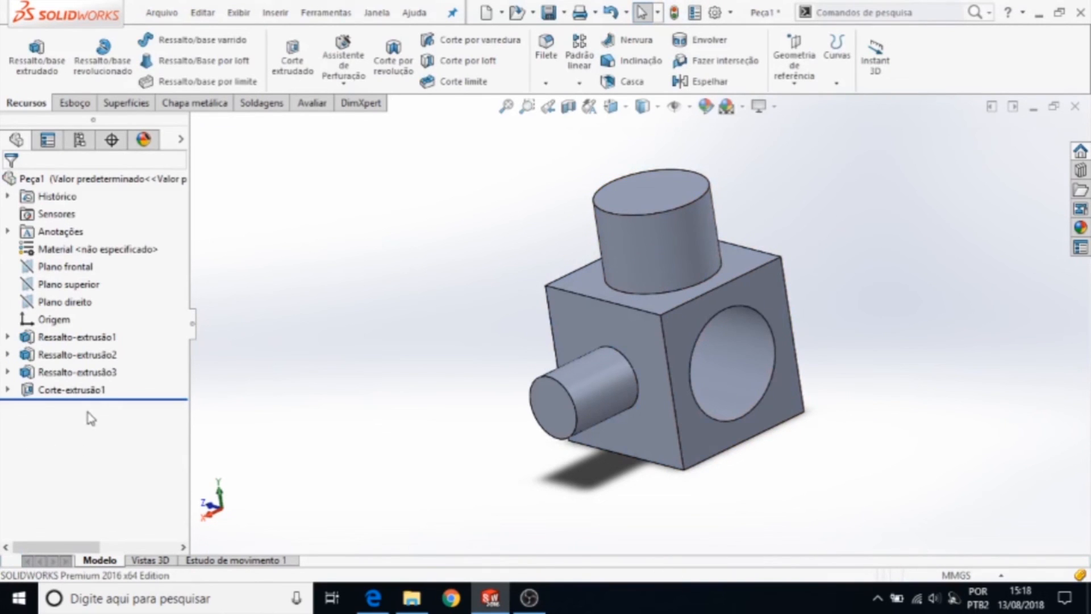
Expand Corte-extrusão1 and the three Ressalto-extrusão features in the feature tree to view their sketches.
click(73, 390)
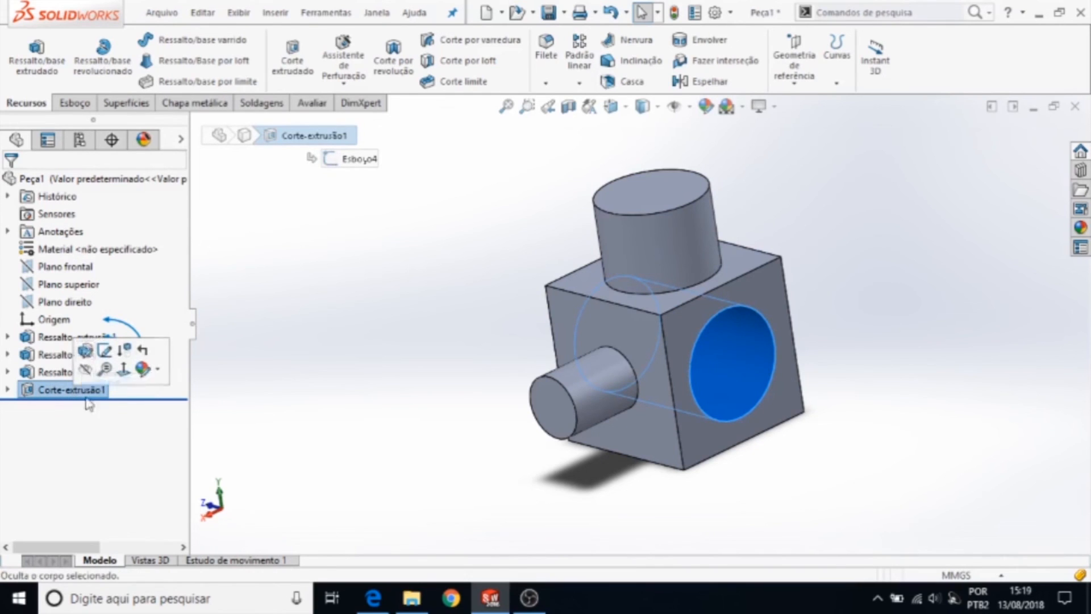
click(7, 390)
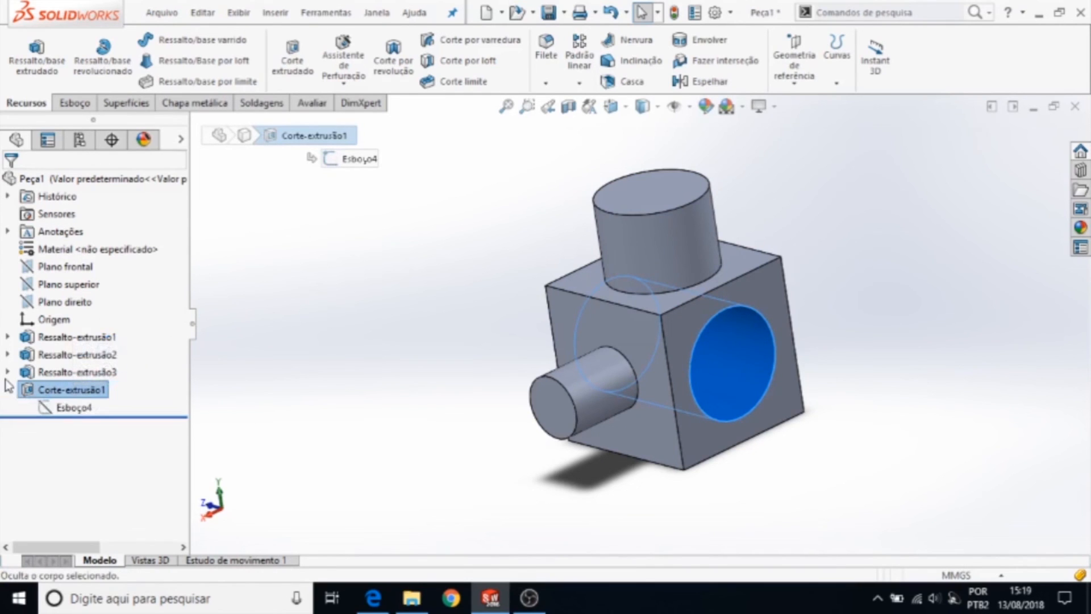
click(7, 372)
click(8, 355)
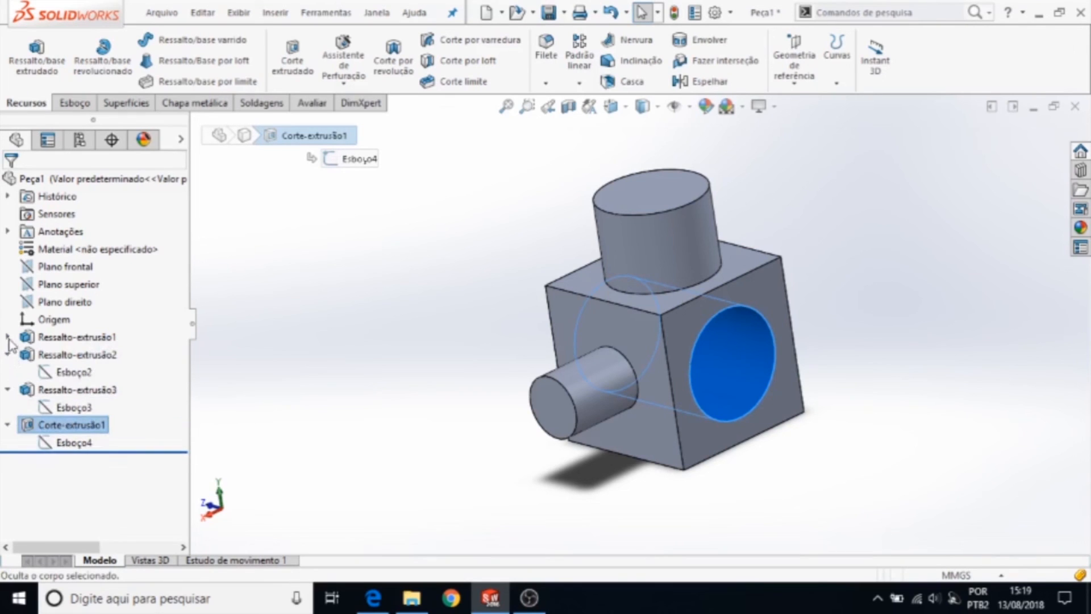
click(7, 337)
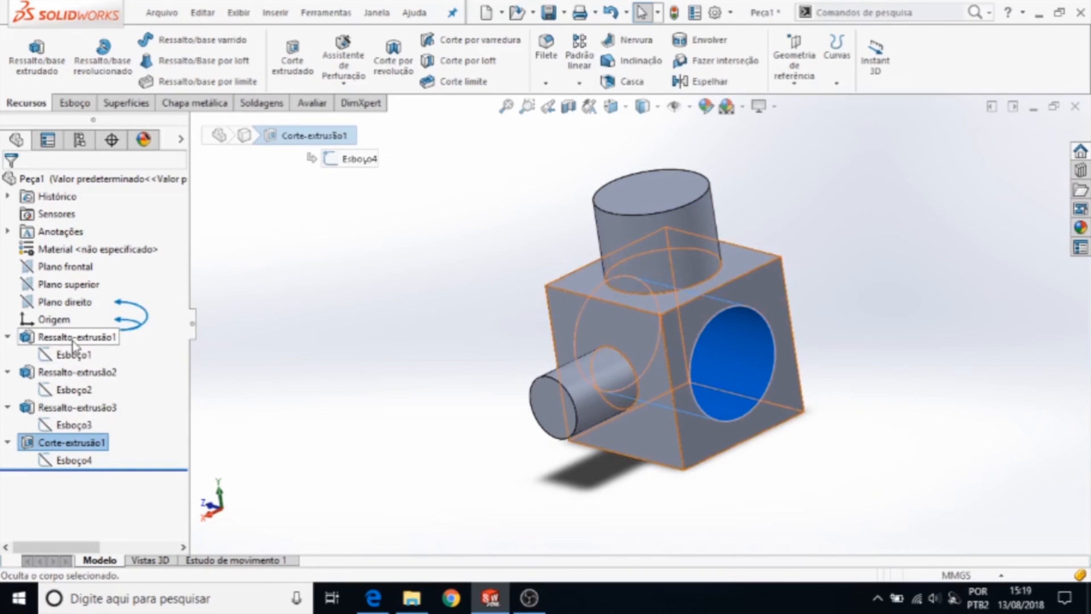
Edit the Corte-extrusão1 feature and change its end condition from Cego to Passante (through all).
click(59, 445)
click(77, 402)
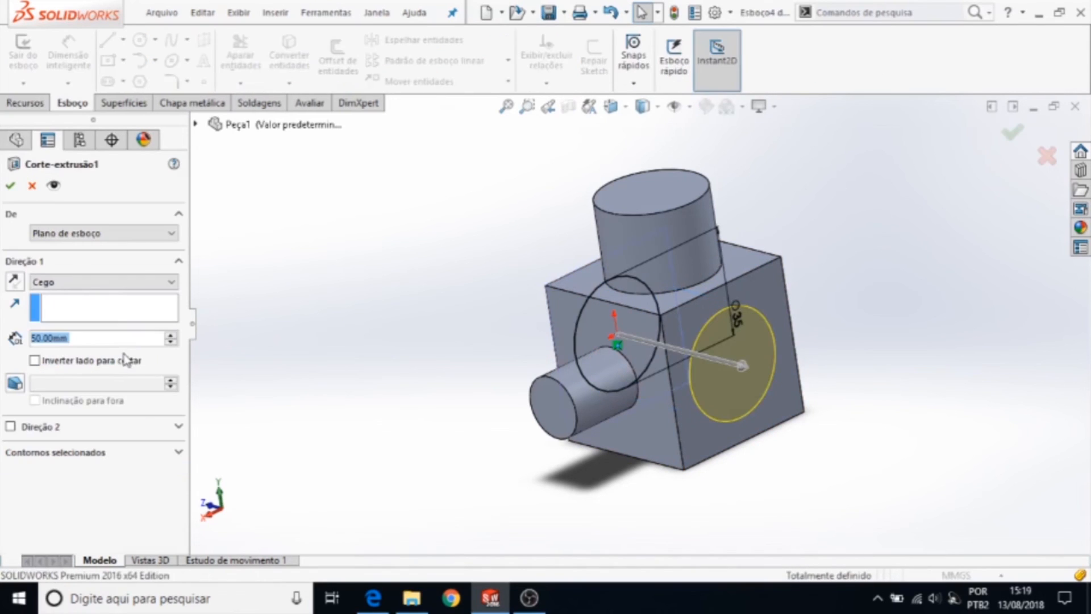
click(97, 282)
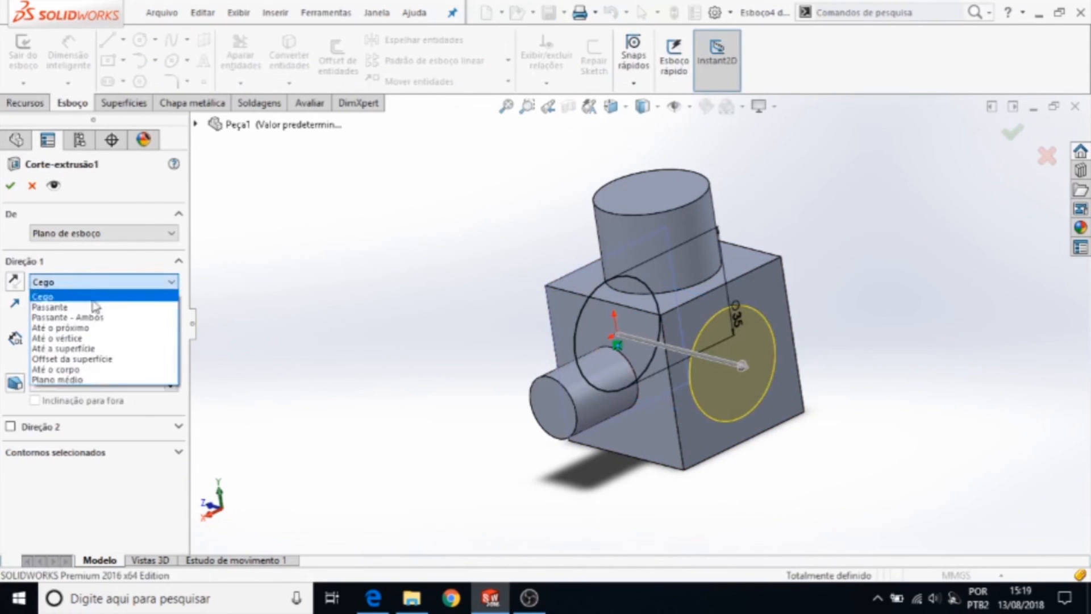
click(11, 186)
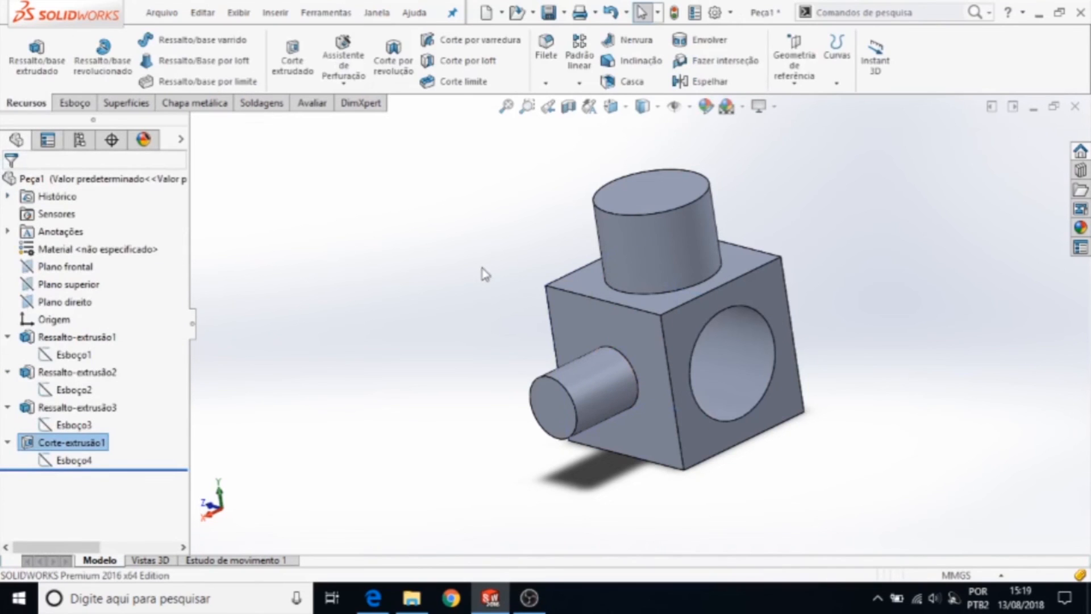
click(400, 276)
Set the cube's width dimension D2@Esboço1 to 60 mm with the through-all cut in place and rebuild the part.
middle_drag(400, 277, 564, 271)
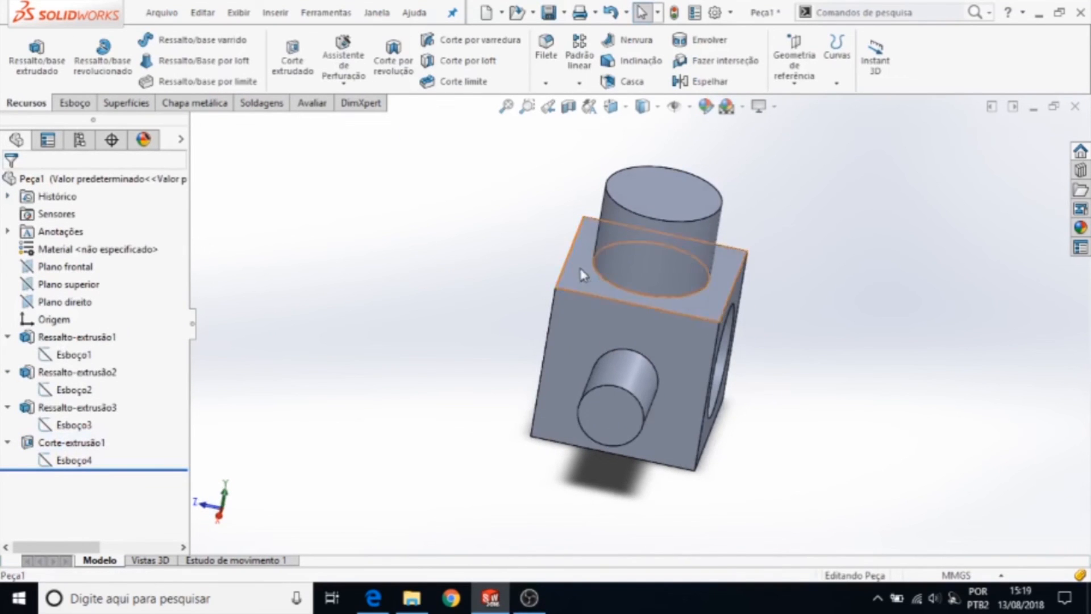
double_click(580, 274)
double_click(626, 214)
text(80)
key(Return)
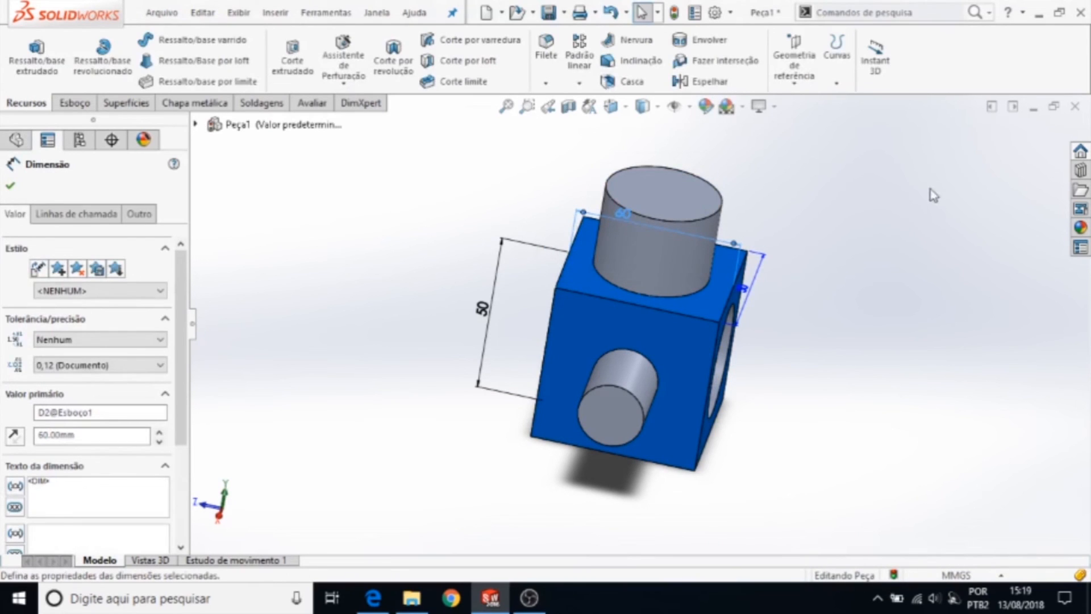
click(941, 200)
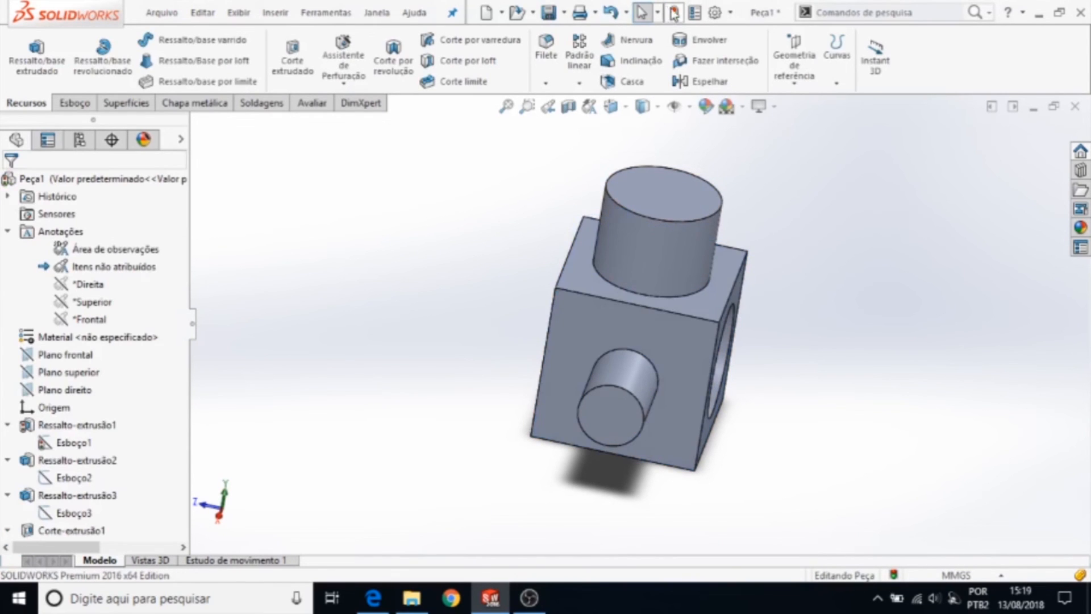
mouse_move(847, 194)
middle_down()
mouse_move(882, 190)
mouse_move(950, 221)
mouse_move(858, 193)
mouse_move(742, 177)
mouse_move(809, 176)
mouse_move(828, 199)
middle_up()
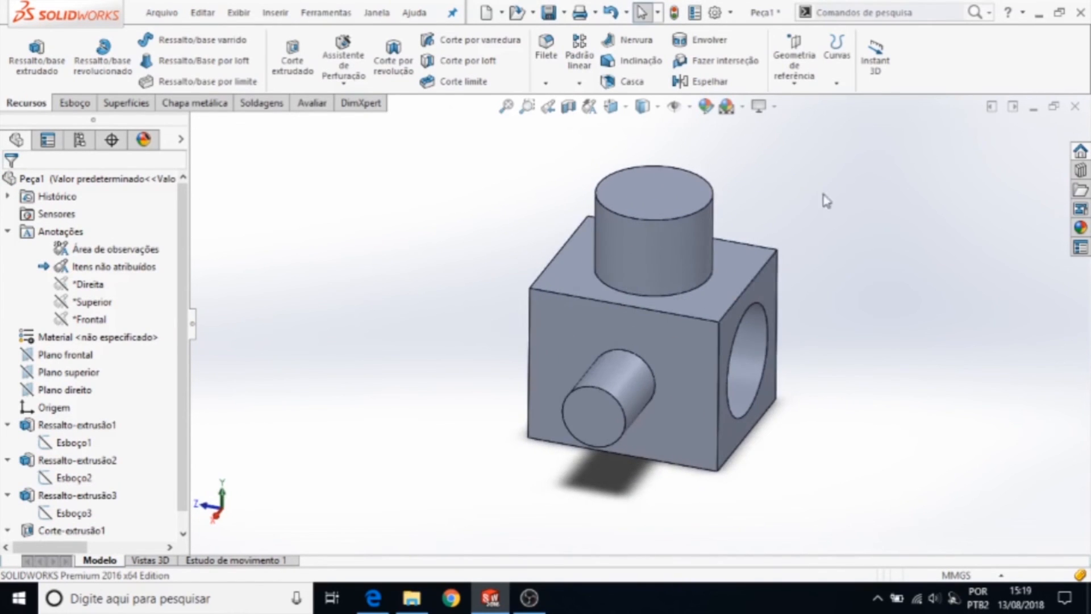
Set the cube's width dimension D2@Esboço1 to 70 mm and rebuild the part.
scroll(725, 302, down, 3)
click(700, 318)
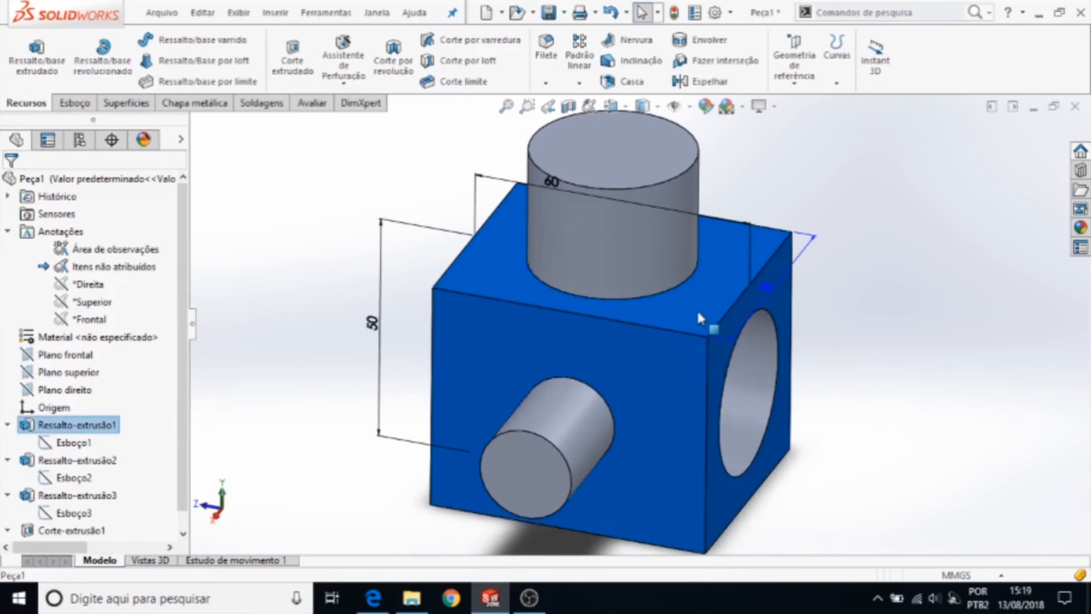
double_click(551, 182)
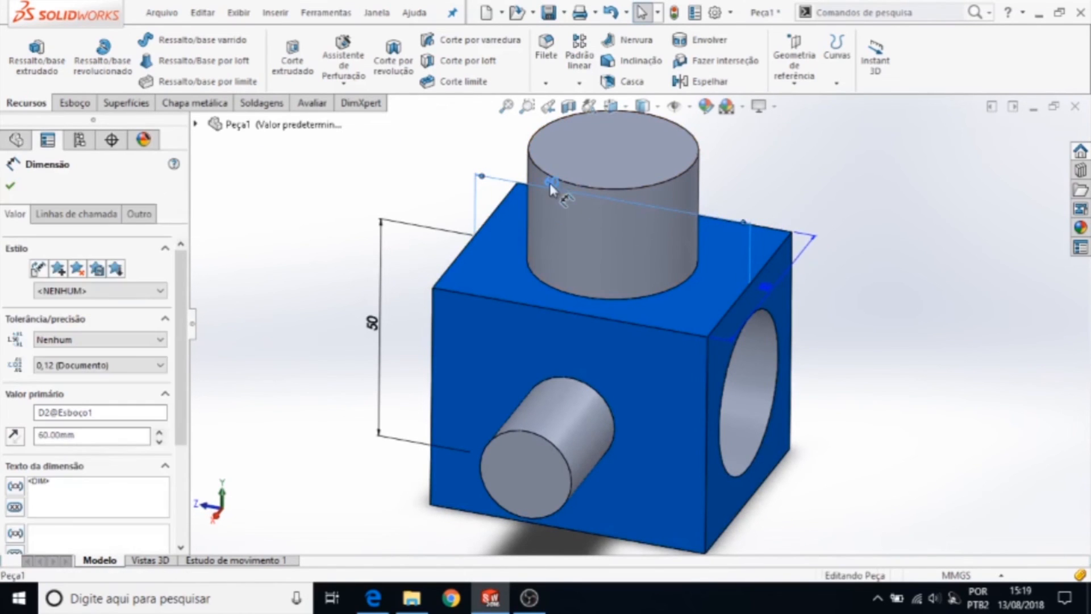
text(70)
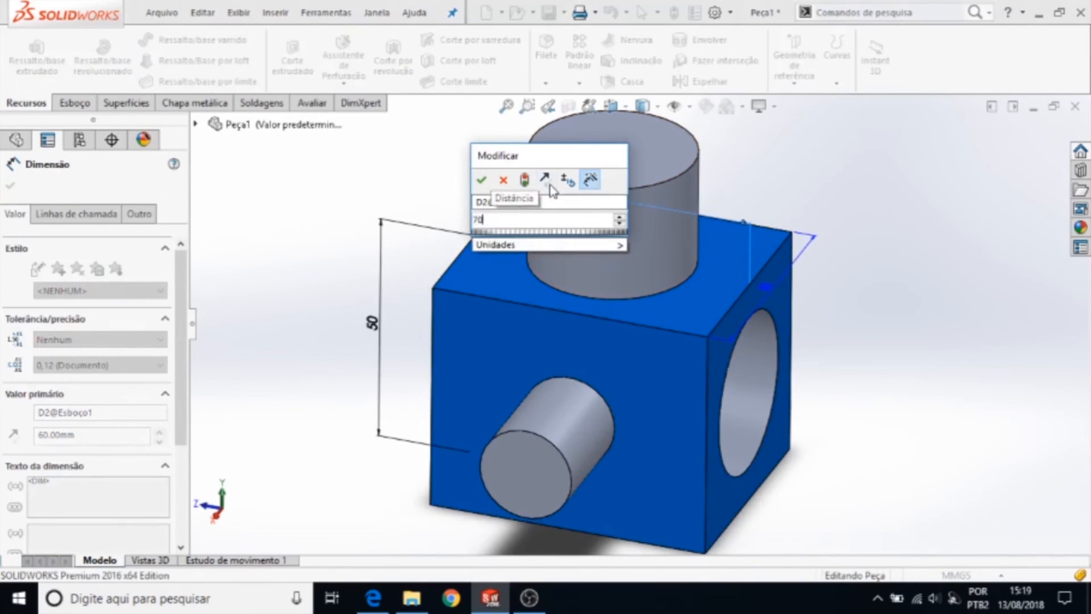
key(Return)
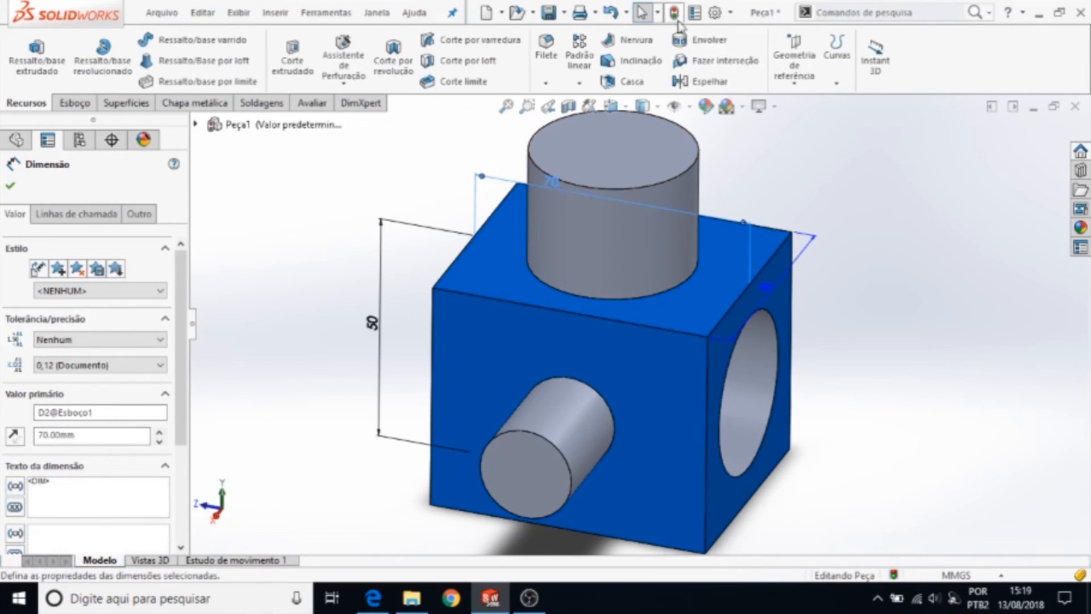
click(675, 14)
scroll(792, 325, up, 3)
middle_drag(719, 341, 694, 313)
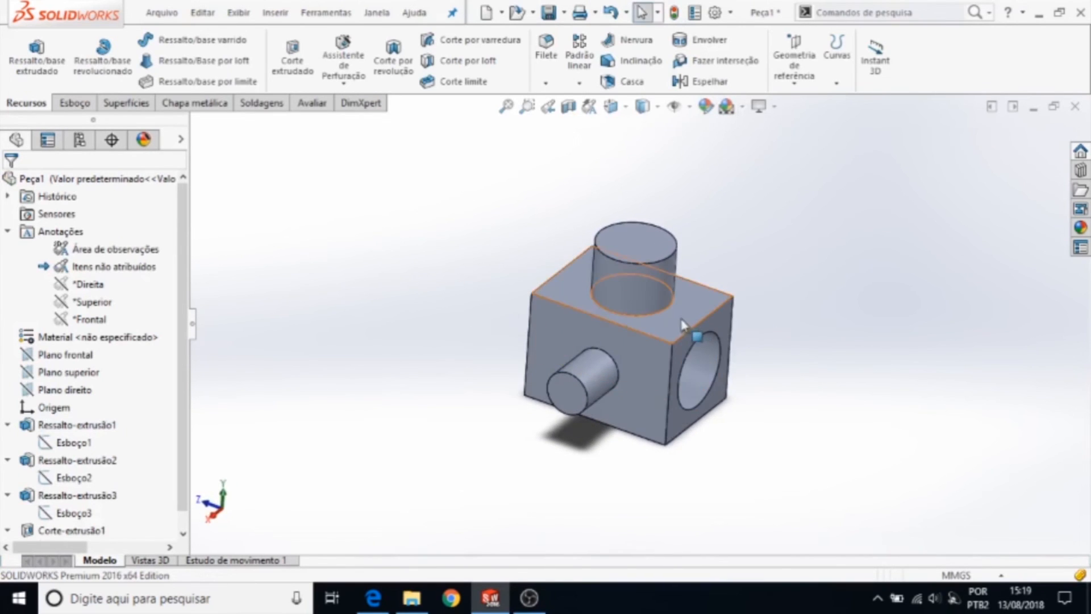
Return the cube's width dimension D2@Esboço1 to 50 mm and rebuild the part with the through-all cut.
double_click(673, 322)
click(607, 254)
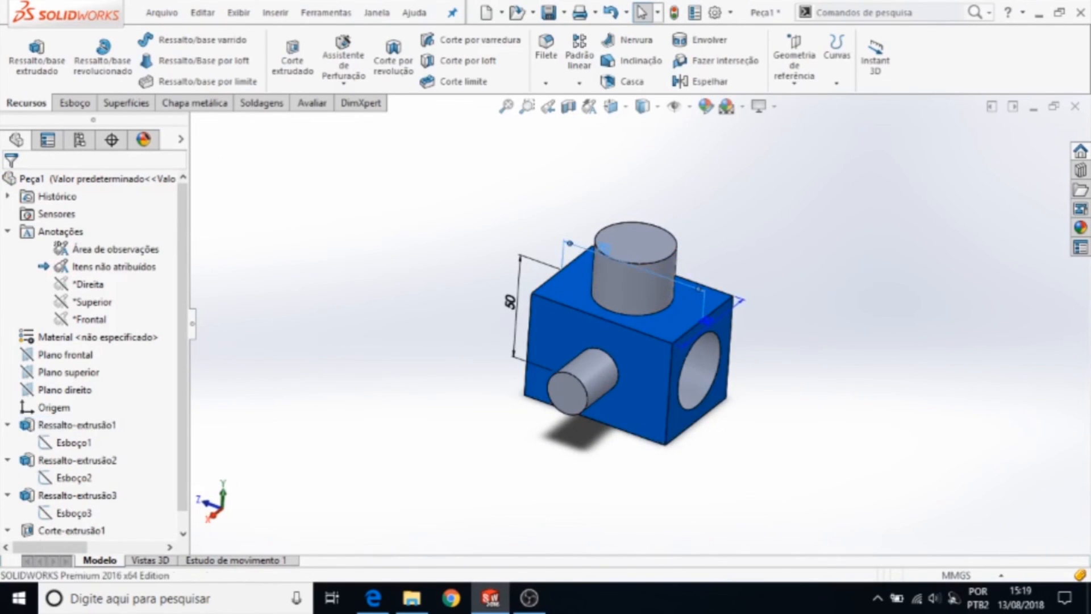
double_click(605, 248)
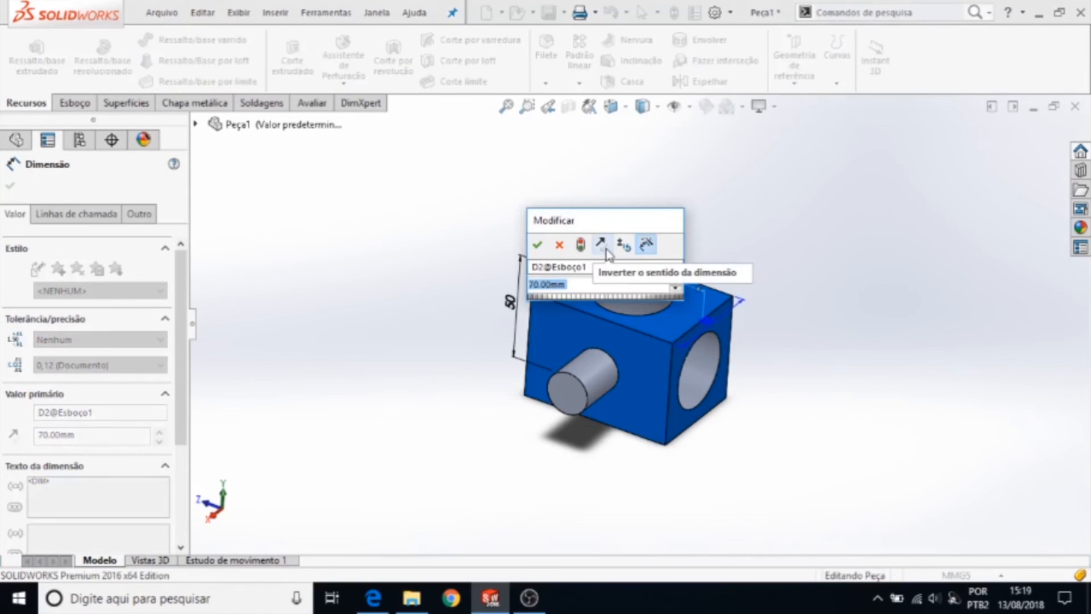
text(50)
key(Return)
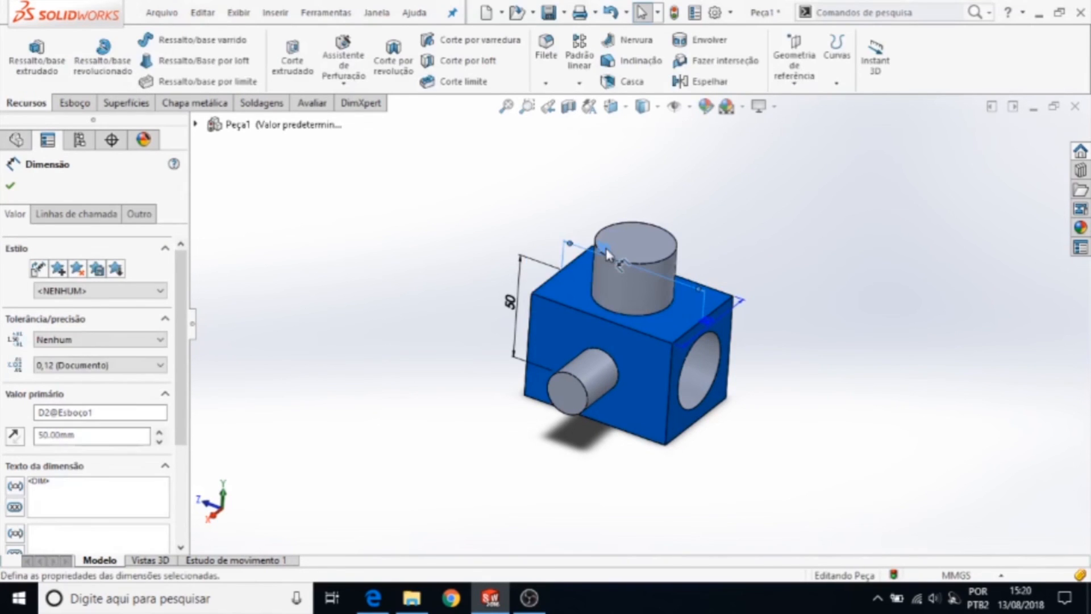
click(833, 200)
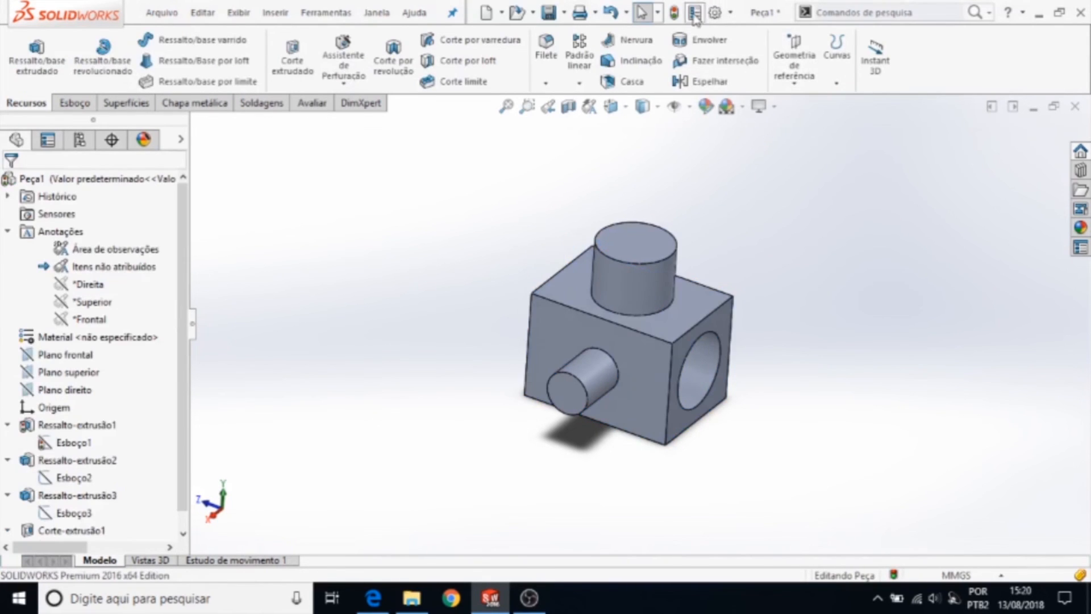
key(ctrl+b)
Examine the rebuilt cube, its two cylindrical bosses and the circular through-all cut from several angles.
middle_drag(793, 279, 644, 330)
middle_drag(388, 351, 516, 238)
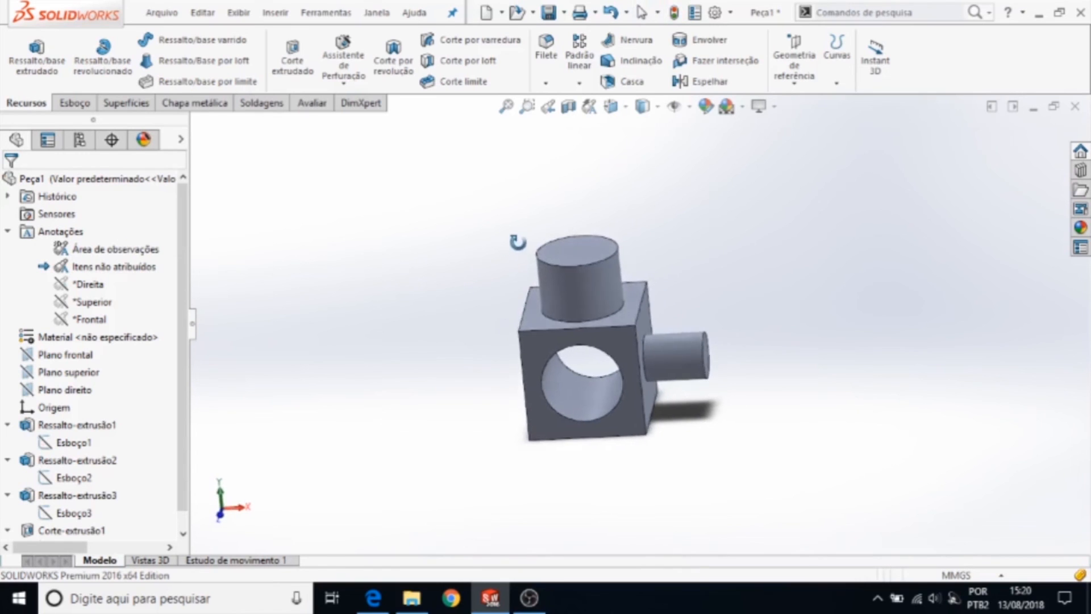
middle_drag(851, 410, 698, 415)
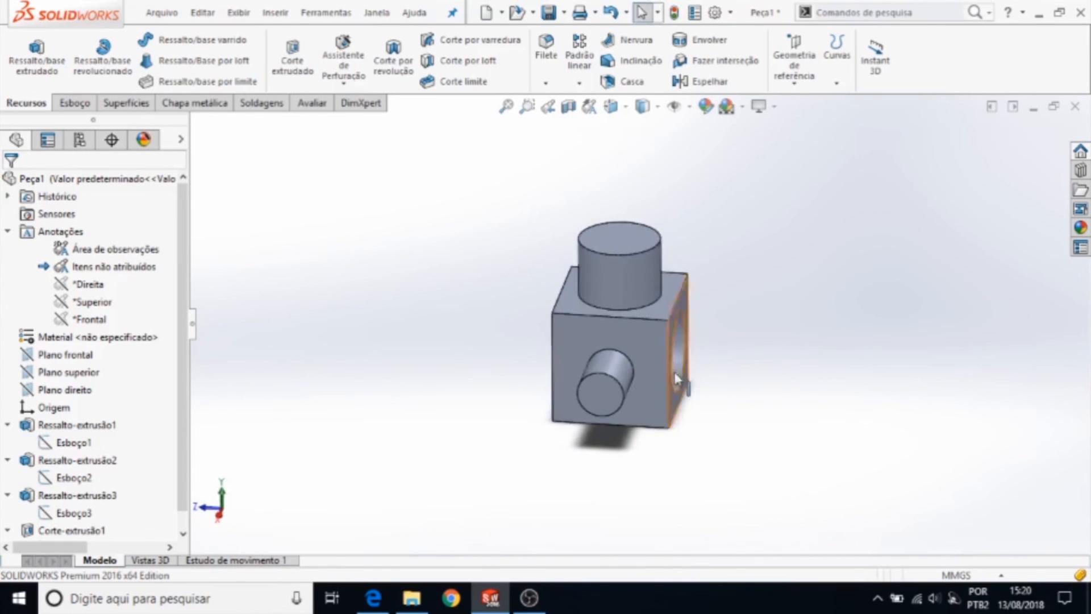
middle_drag(592, 301, 603, 272)
middle_drag(600, 332, 609, 363)
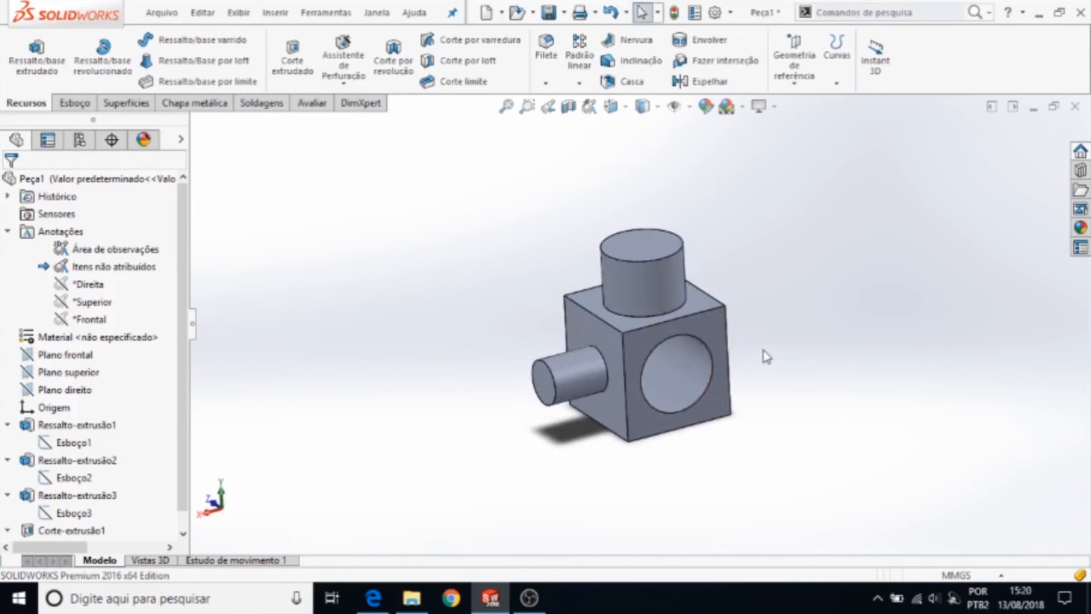
scroll(768, 353, up, 2)
scroll(623, 357, down, 5)
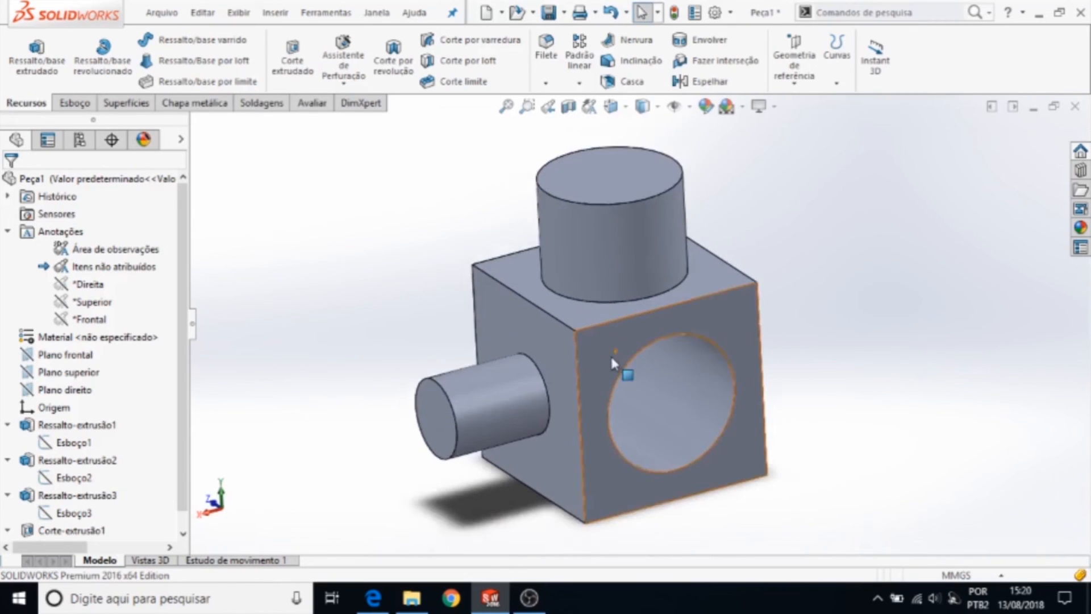
scroll(613, 362, up, 2)
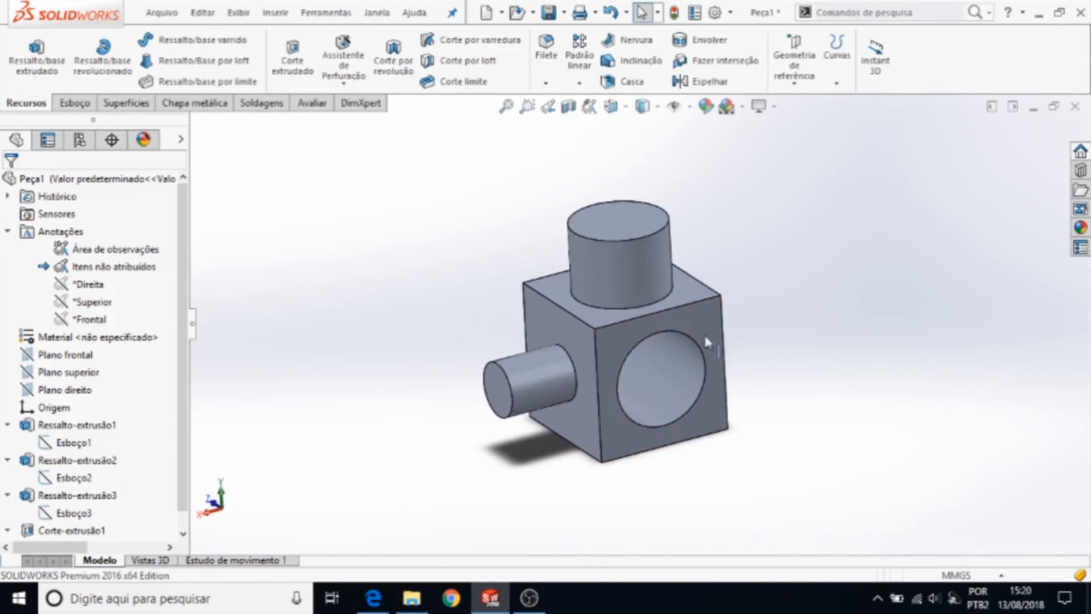
middle_drag(402, 316, 441, 324)
middle_drag(726, 280, 705, 277)
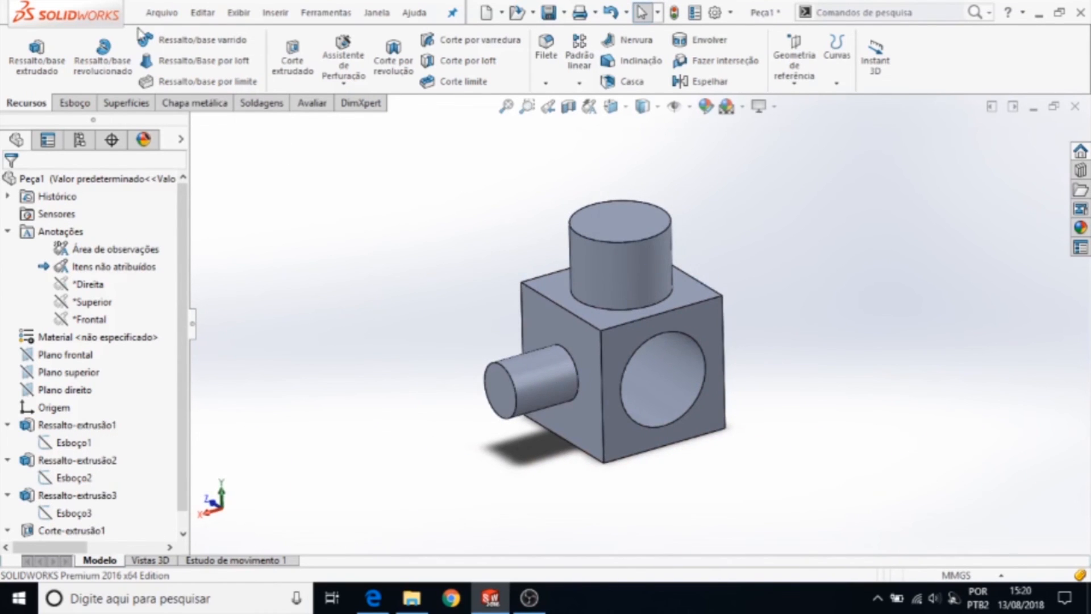